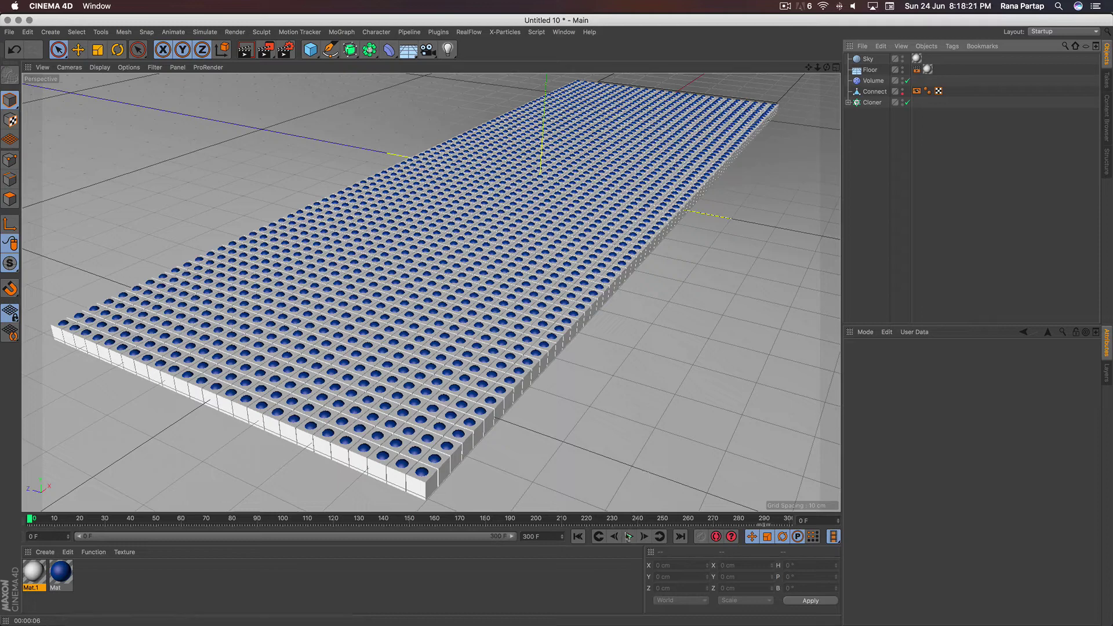
Play the finished VOXEL animation, stop near frame 204, and render the active view
left_click(630, 539)
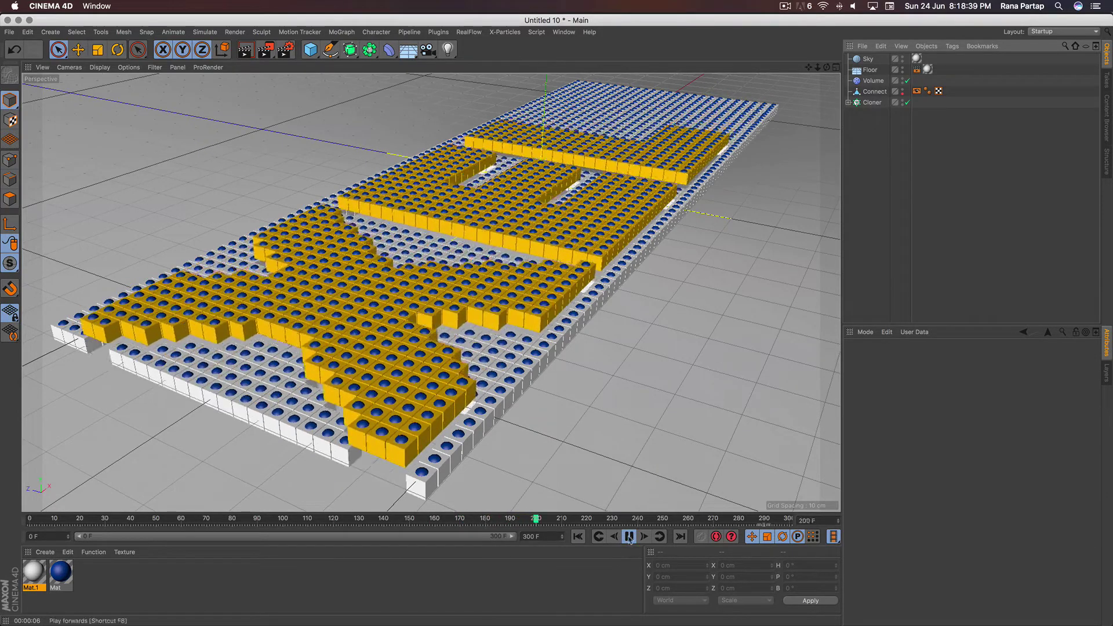
left_click(630, 539)
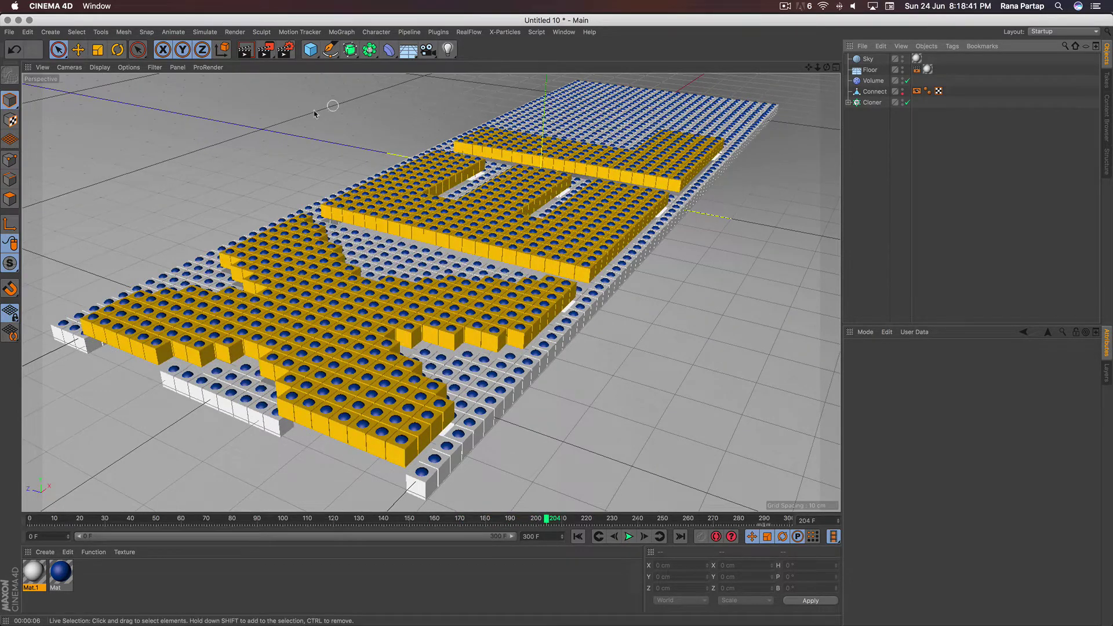
left_click(246, 58)
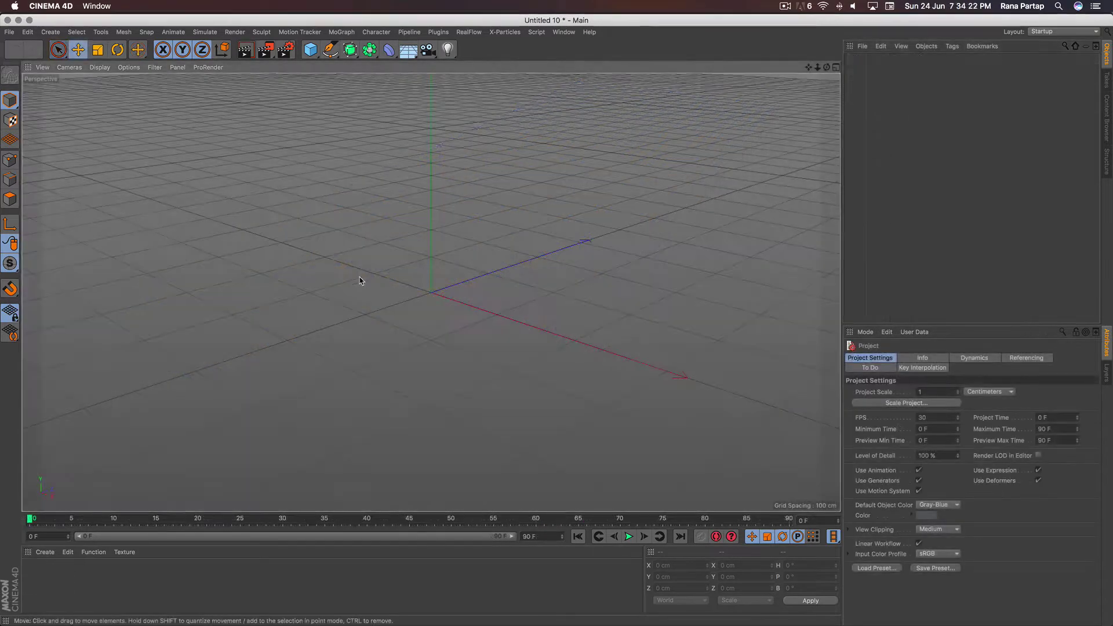
Add a Cube primitive to the scene
left_click(310, 50)
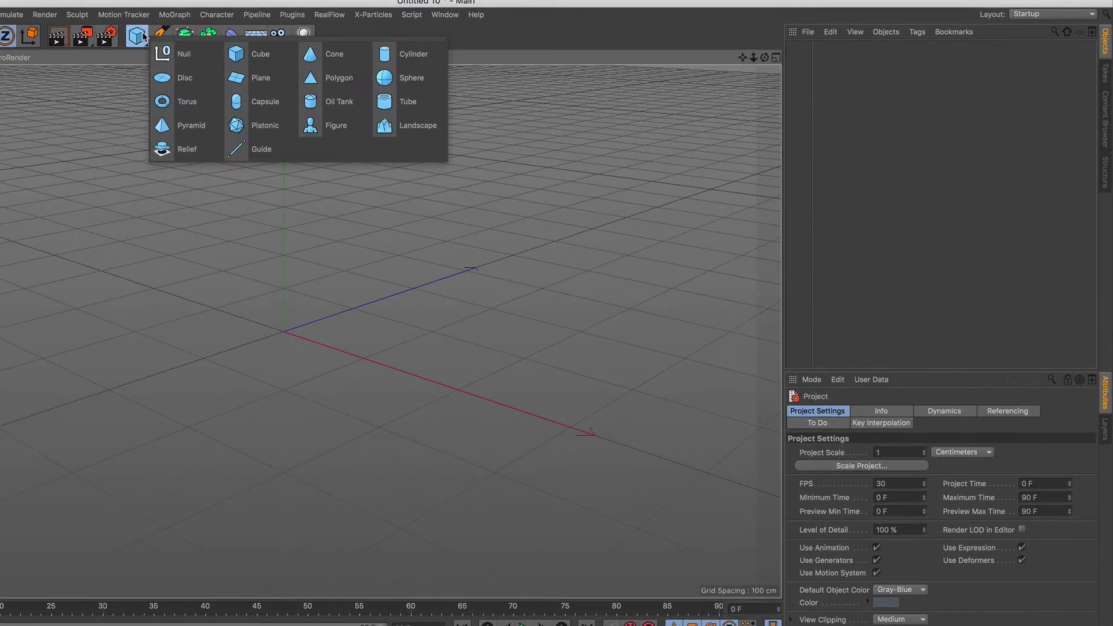
left_click(272, 64)
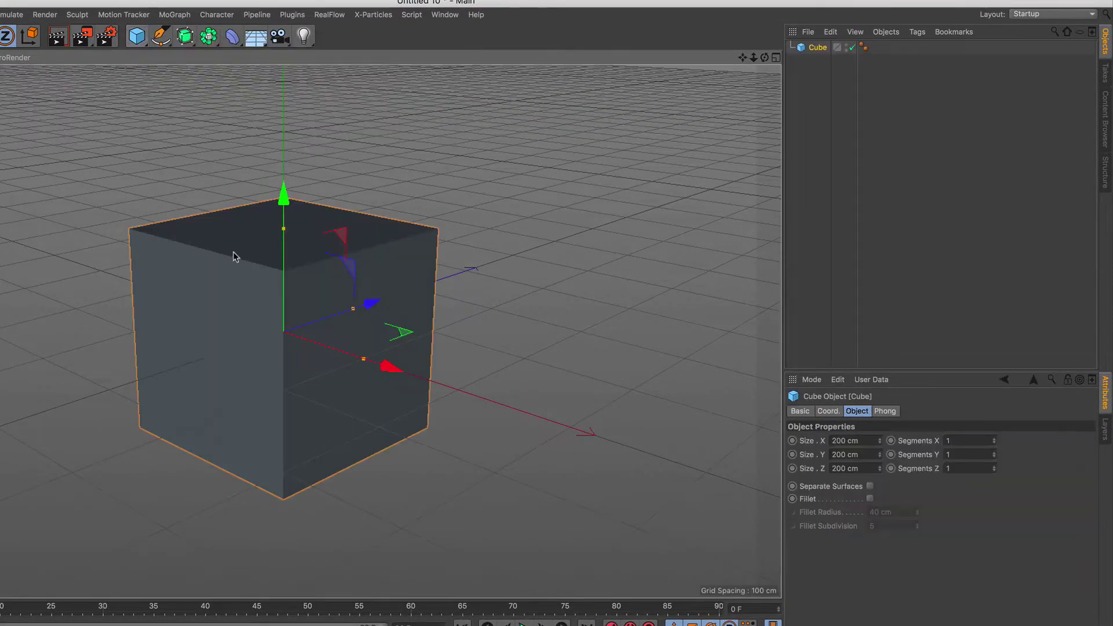
mouse_move(236, 249)
left_mouse_down("alt")
mouse_move(274, 325)
mouse_move(288, 331)
mouse_move(306, 266)
mouse_move(284, 293)
left_mouse_up("alt")
Set the cube's Size X, Y and Z to 3 cm
left_click(864, 441)
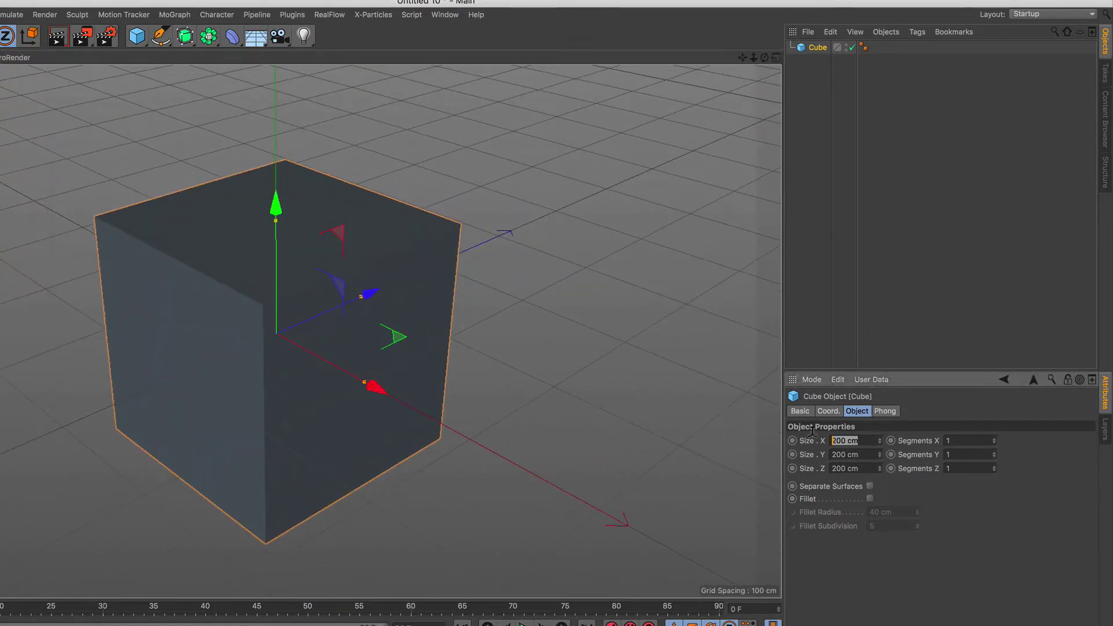
type("3")
left_click(872, 457)
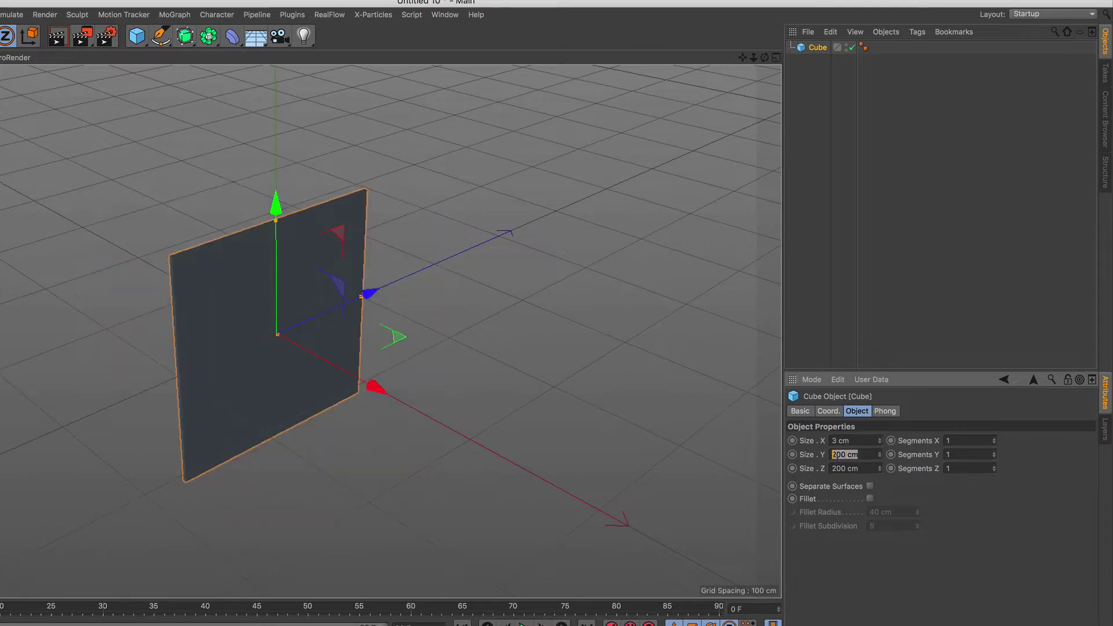
type("3")
left_click(866, 467)
type("3")
key("Return")
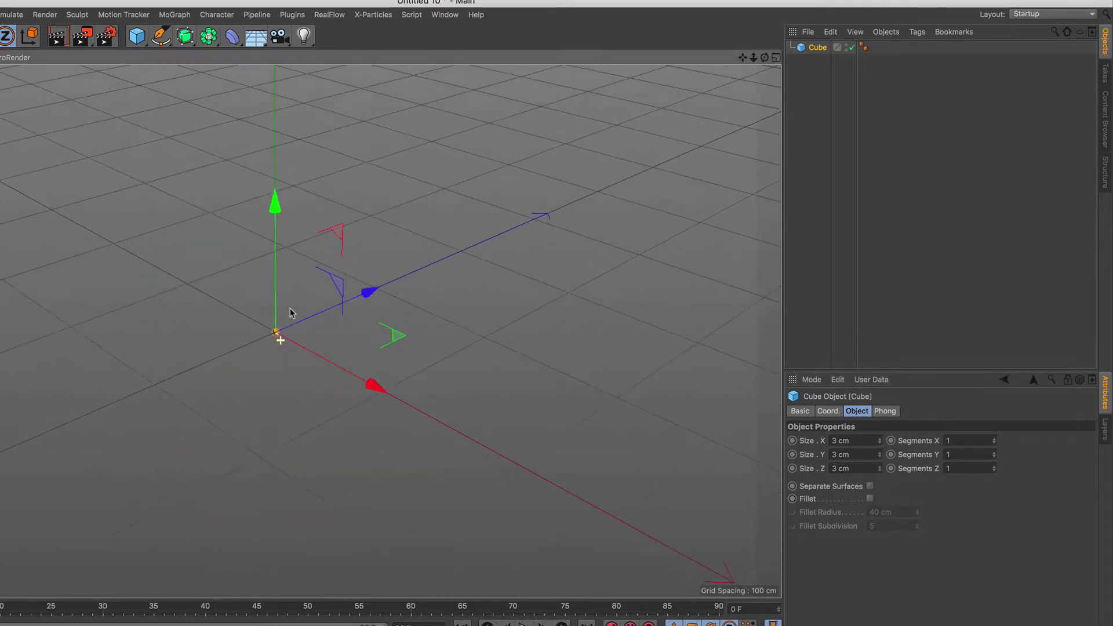
scroll(286, 313, "up", 3)
scroll(316, 219, "up", 3)
scroll(259, 286, "up", 2)
scroll(259, 286, "down", 2)
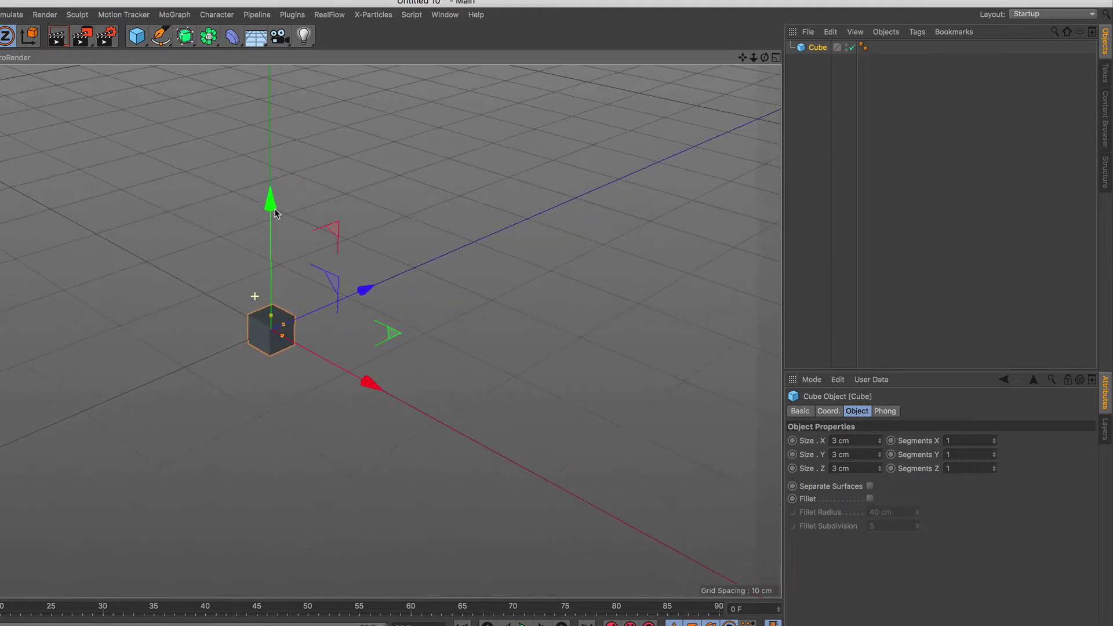
scroll(273, 244, "down", 3)
scroll(232, 408, "down", 1)
scroll(266, 338, "down", 2)
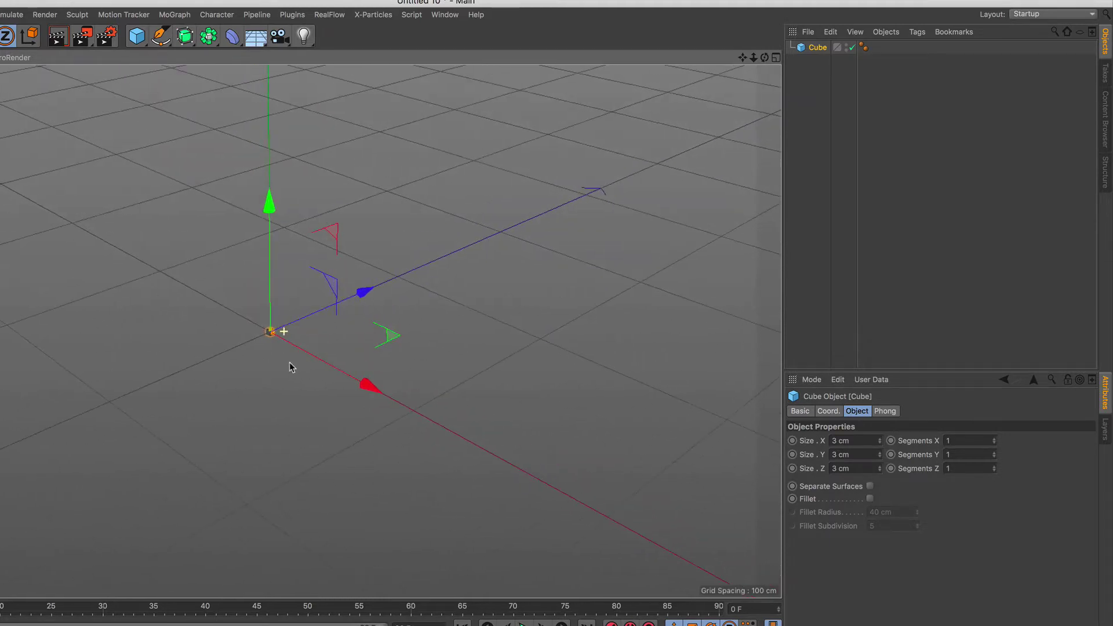
Add a MoGraph Cloner and parent the Cube under it
left_click(174, 15)
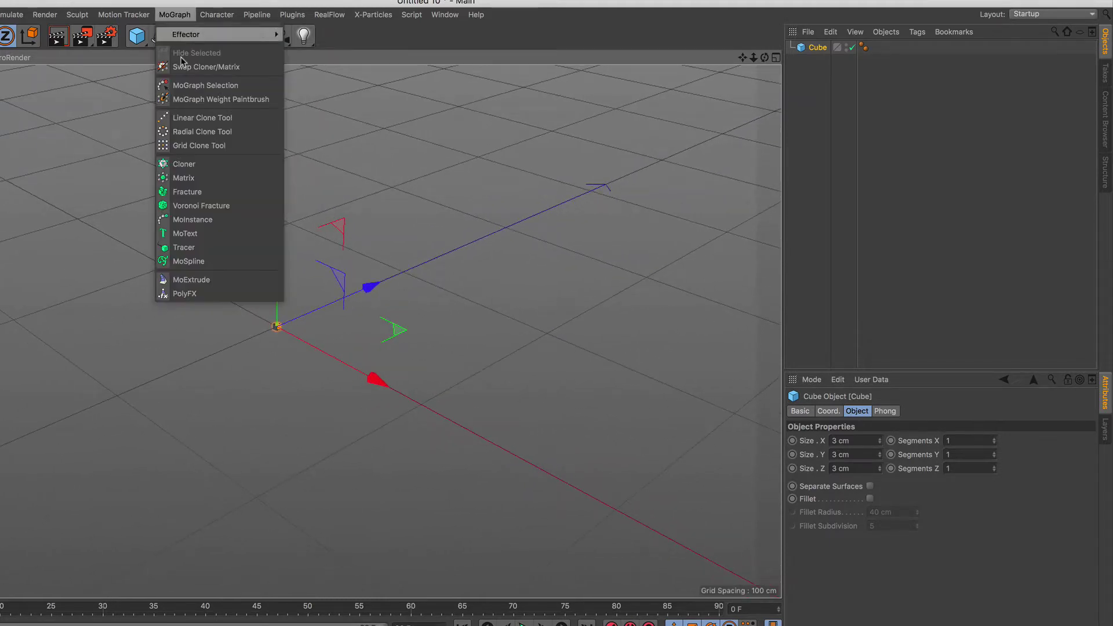
left_click(221, 170)
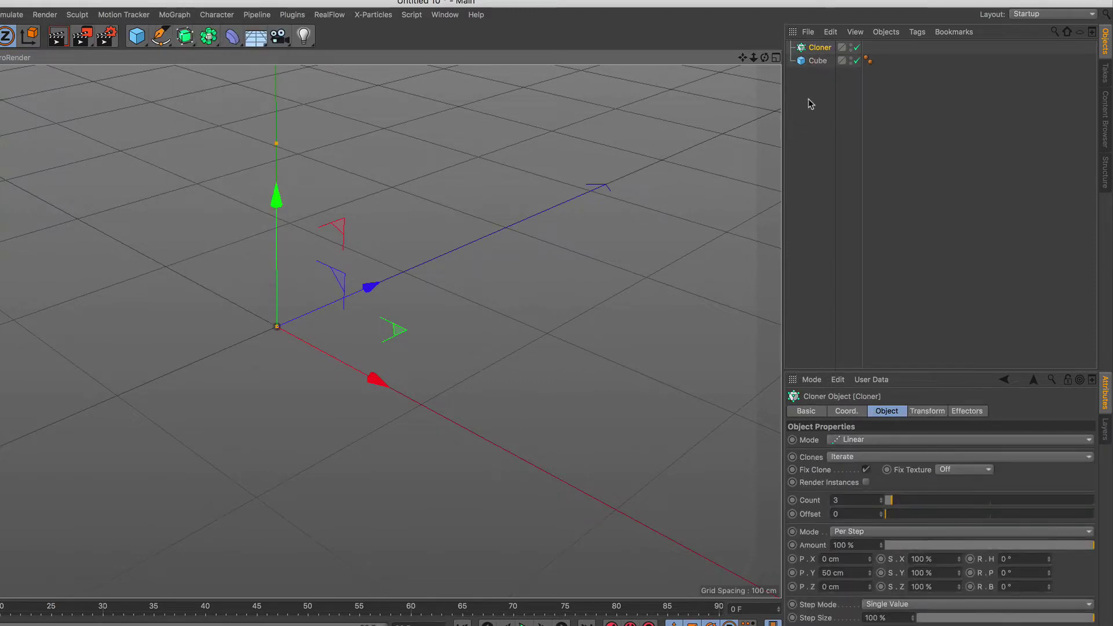
left_click_drag(803, 65, 811, 49)
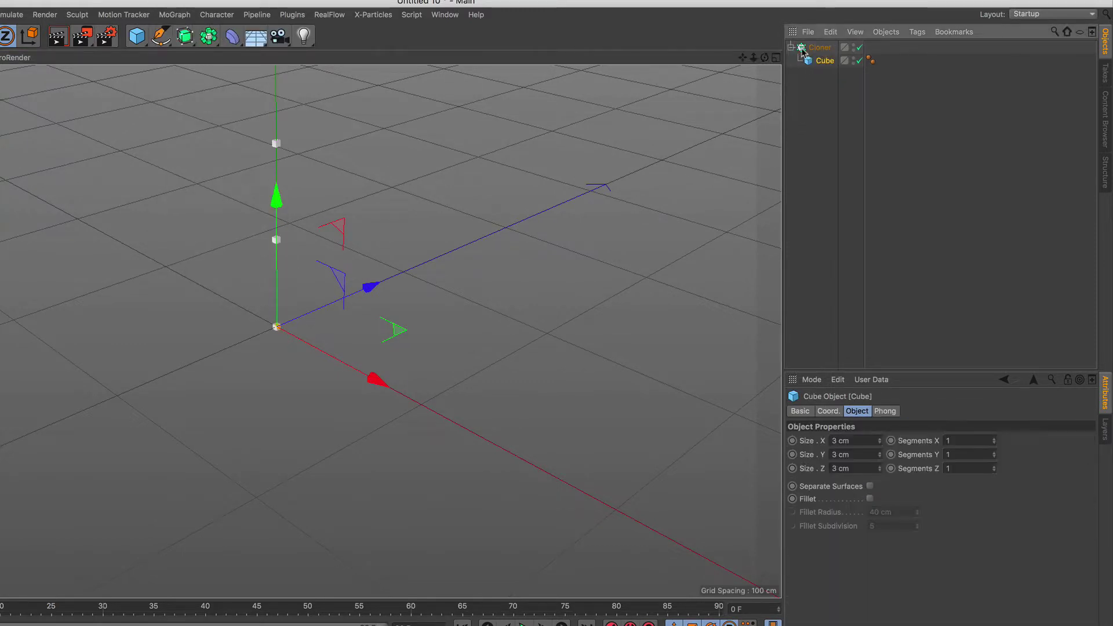
left_click(795, 54)
Set the Cloner to Grid Array mode with counts 75, 1 and 25
left_click(893, 441)
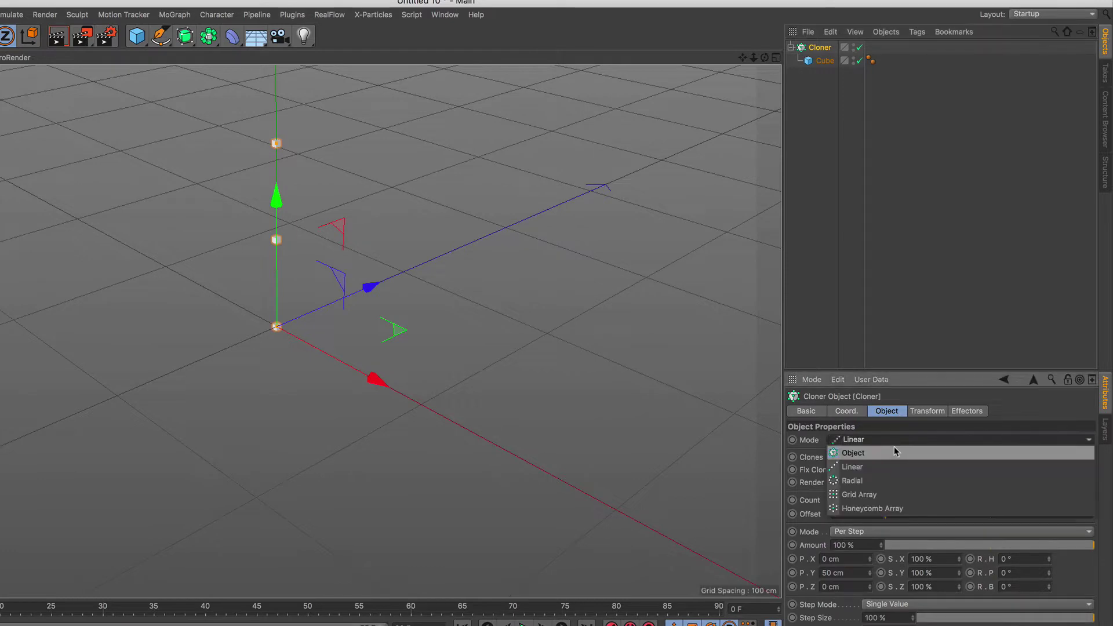
left_click(887, 496)
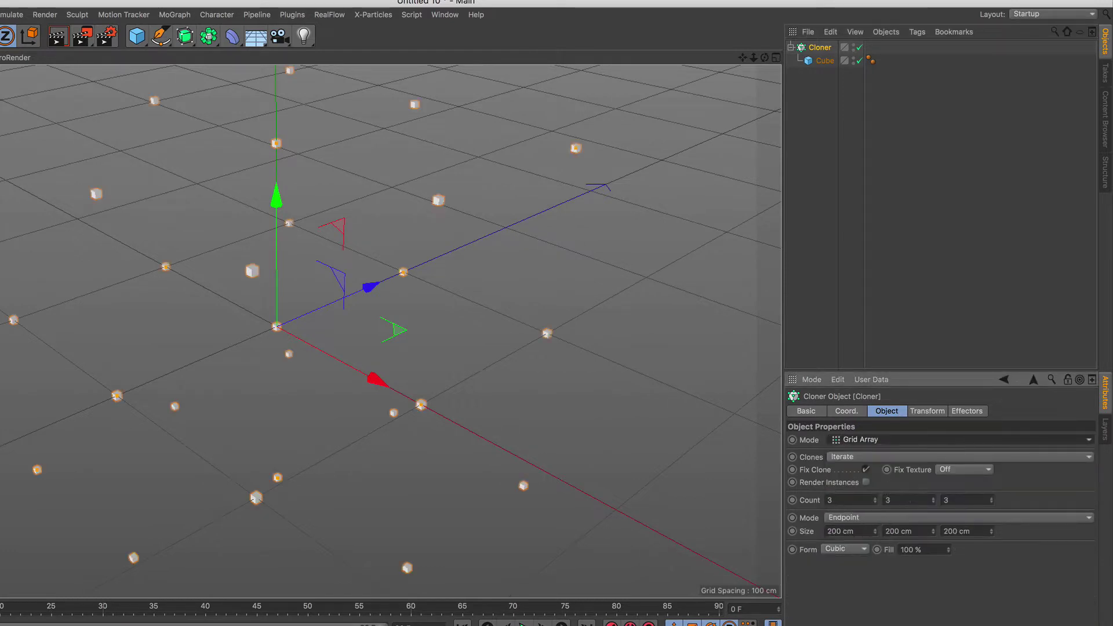
double_click(908, 500)
type("1")
key("Return")
type("7")
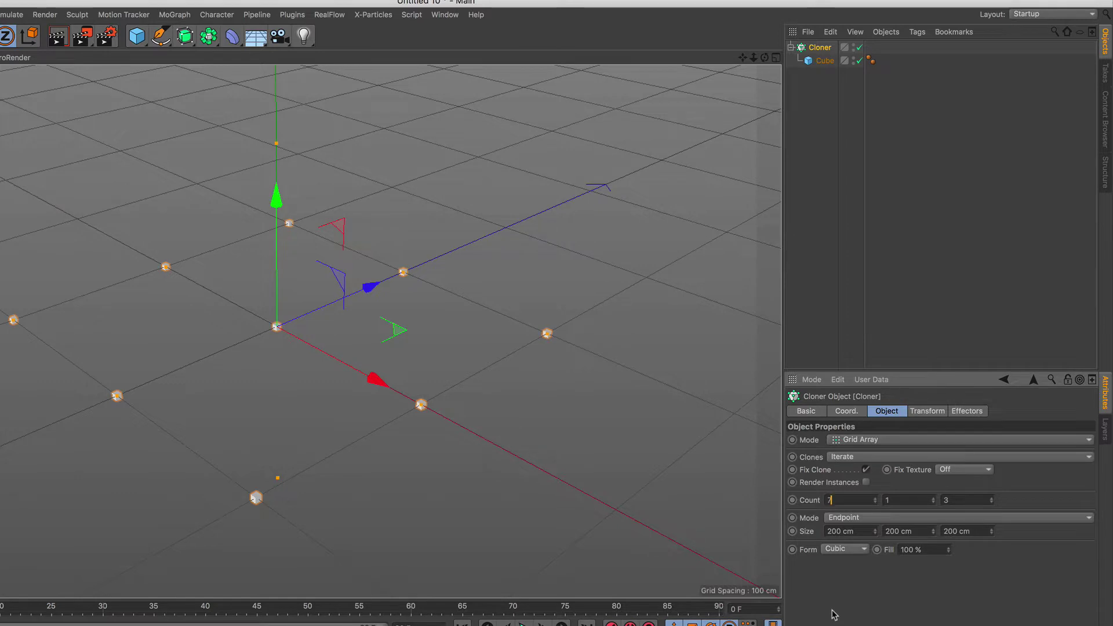
type("5")
key("Return")
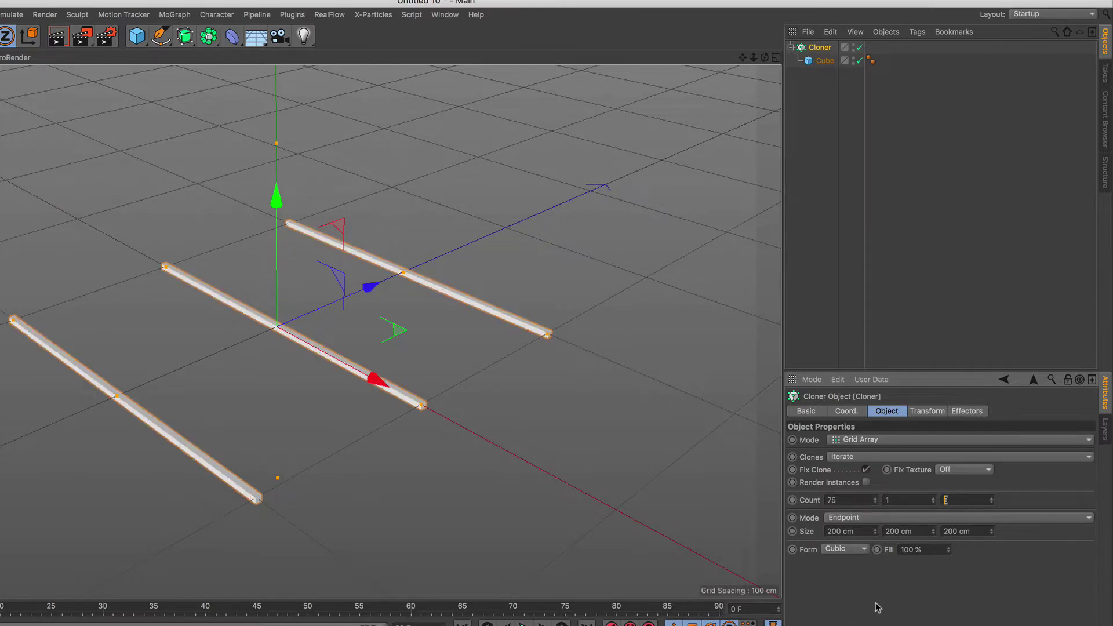
type("25")
key("Return")
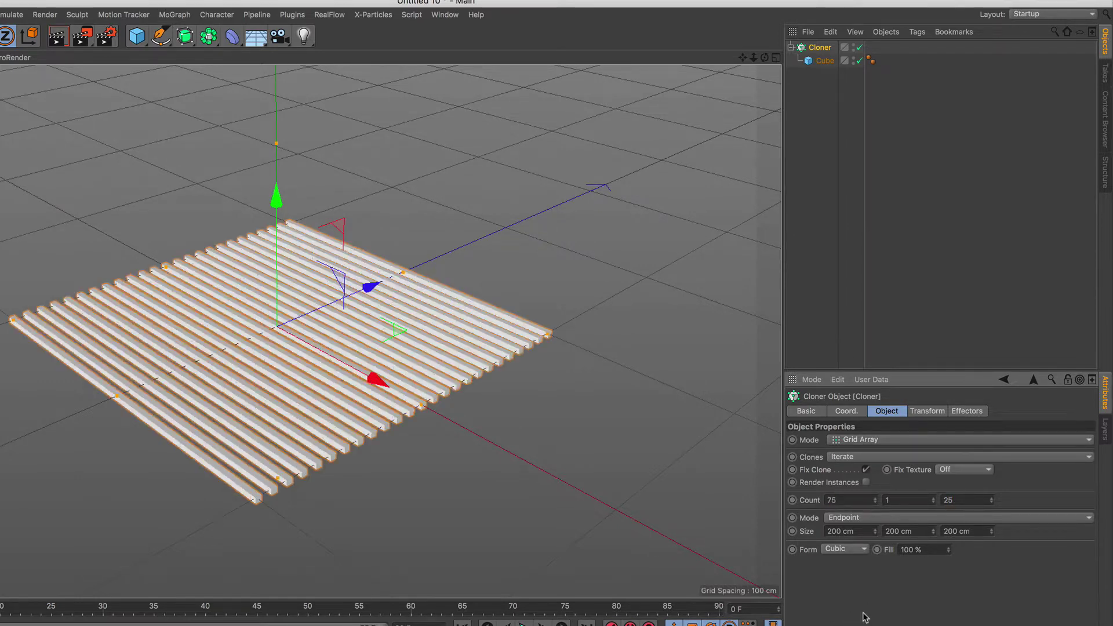
Set the grid size to 235 cm wide and 75 cm deep
left_click(837, 530)
type("235")
key("Return")
left_click(956, 531)
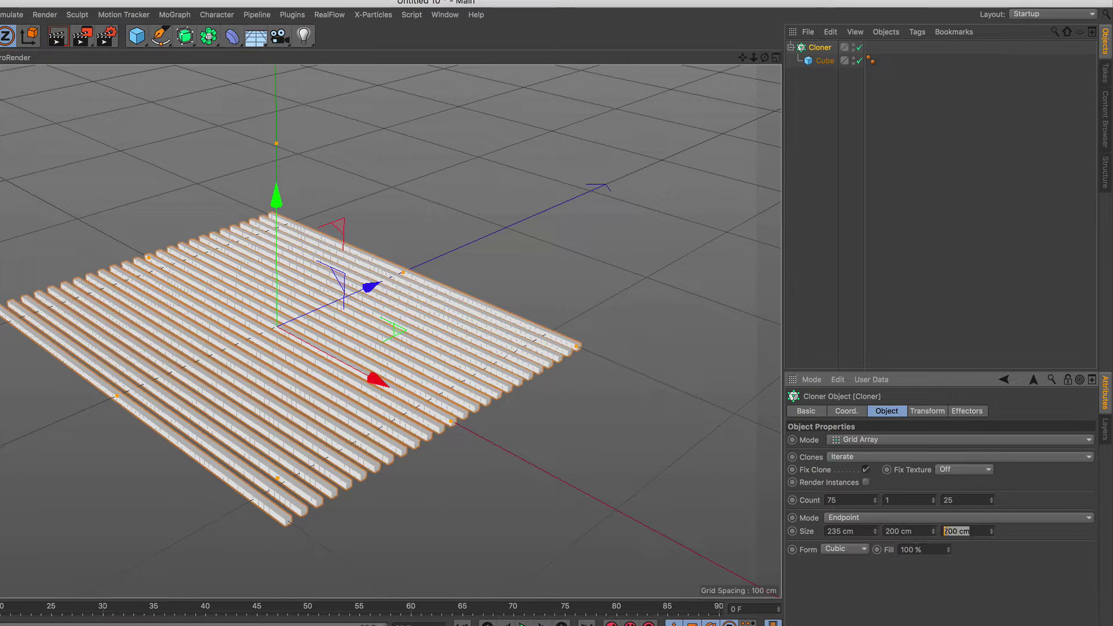
type("75")
key("Return")
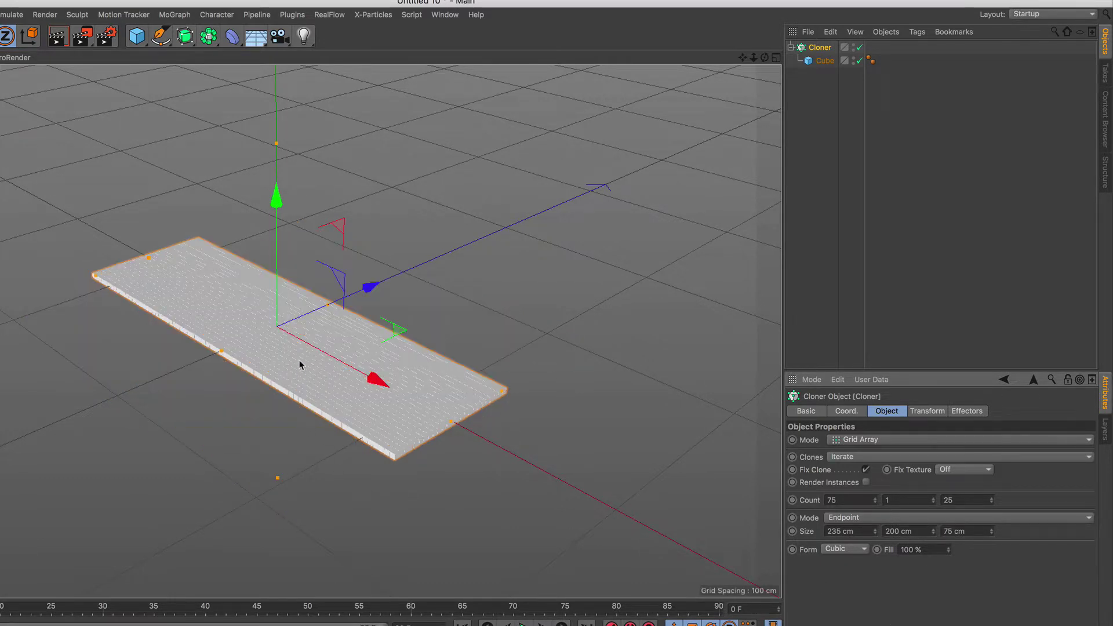
scroll(300, 365, "up", 2)
scroll(305, 355, "up", 2)
scroll(276, 323, "up", 2)
scroll(281, 346, "up", 2)
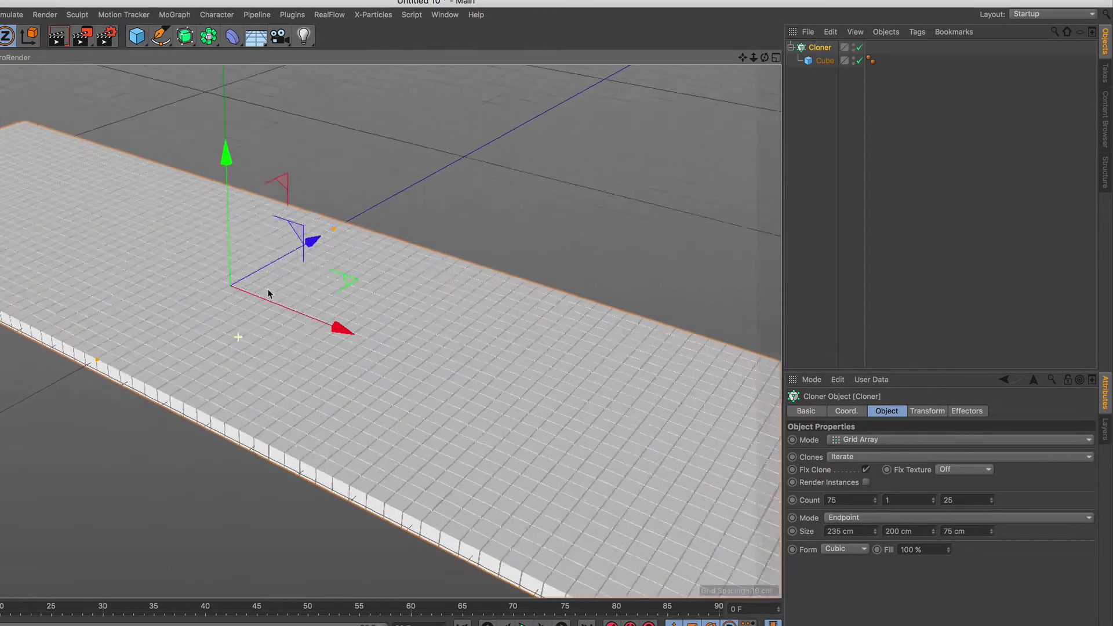
scroll(268, 293, "up", 2)
scroll(296, 241, "up", 2)
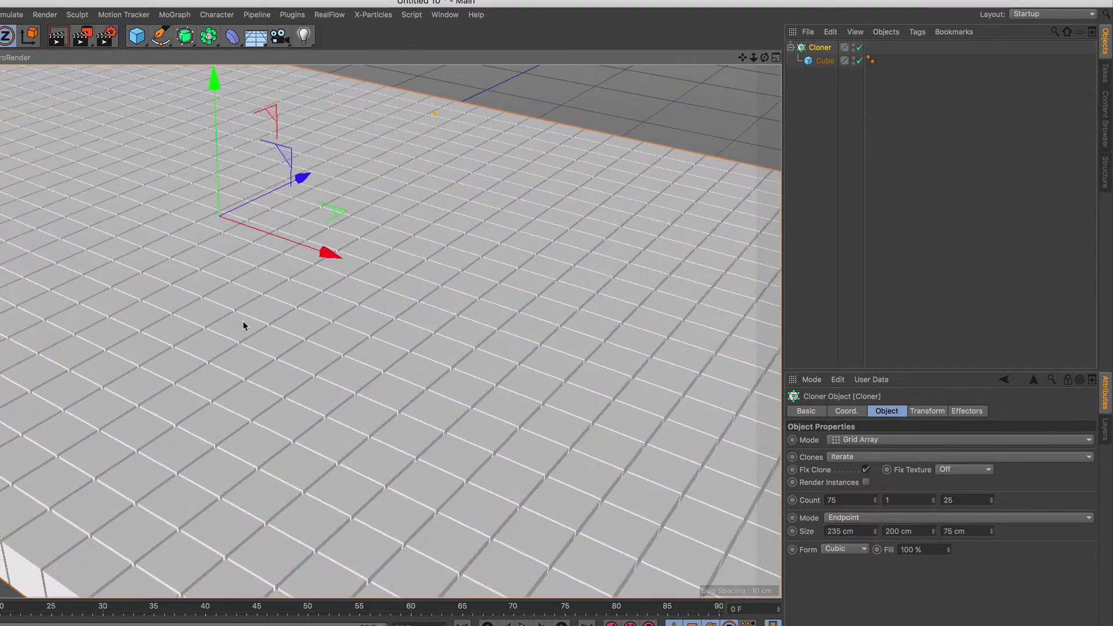
mouse_move(243, 323)
left_mouse_down("alt")
mouse_move(405, 303)
mouse_move(390, 218)
mouse_move(241, 318)
mouse_move(398, 303)
mouse_move(423, 351)
mouse_move(454, 303)
mouse_move(447, 315)
left_mouse_up("alt")
right_click_drag(447, 314, 390, 453, "alt")
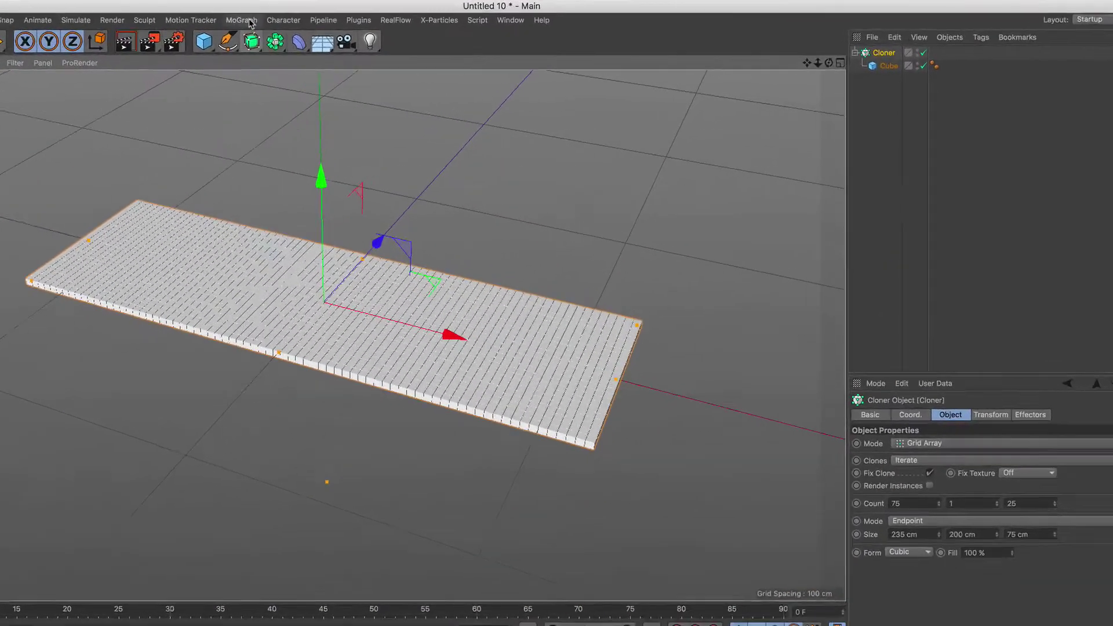
Add a centre-aligned MoText object reading 'VOXEL'
left_click(341, 31)
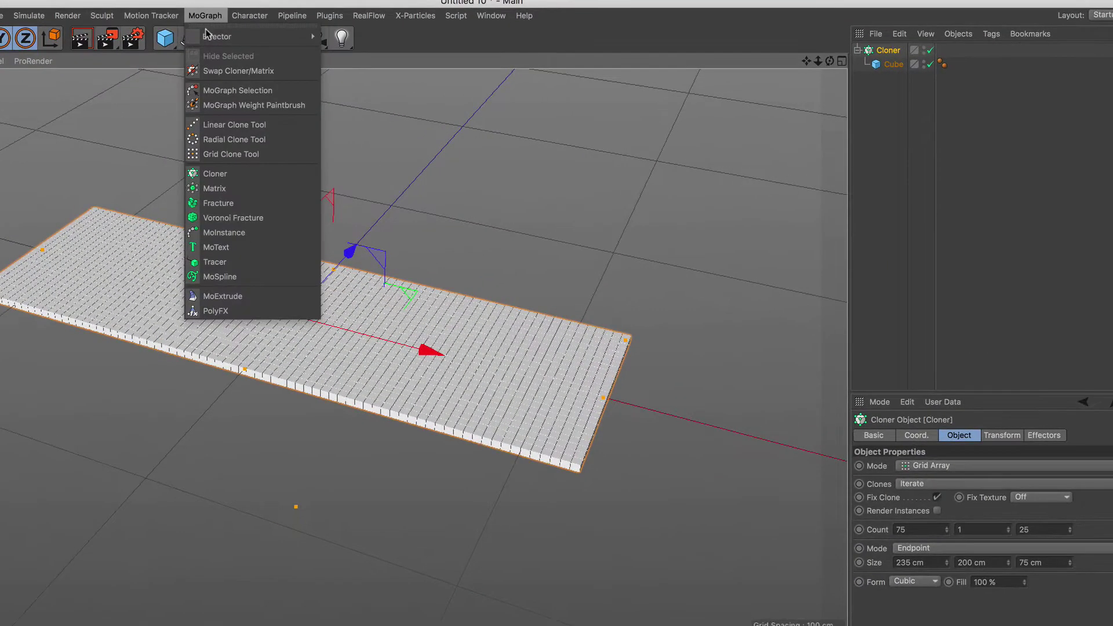
left_click(243, 253)
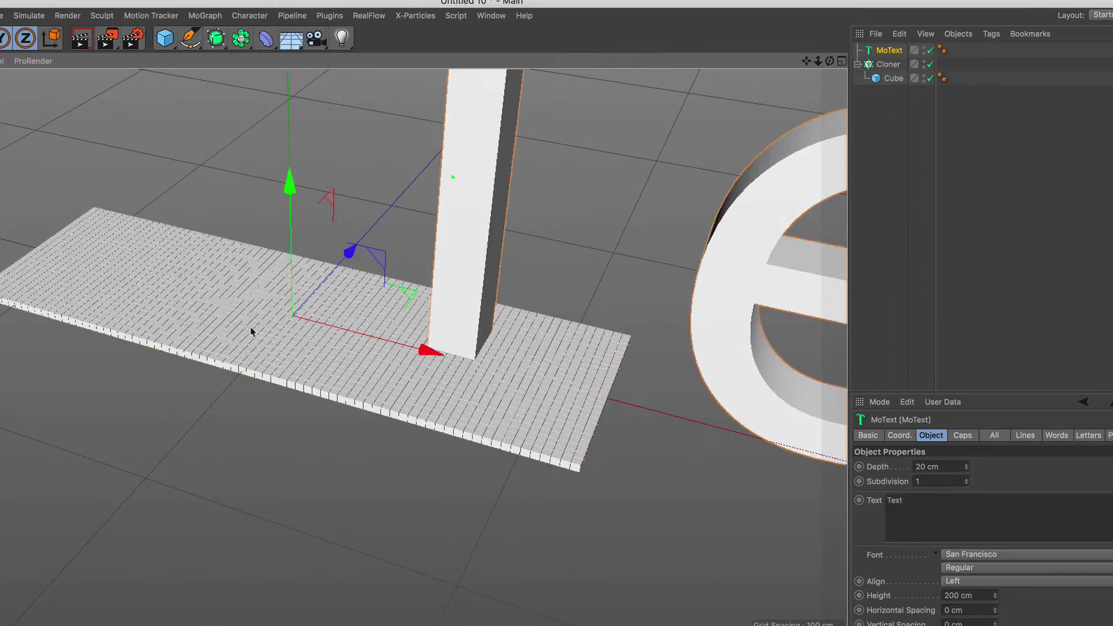
right_click_drag(251, 332, 342, 380, "alt")
middle_click_drag(387, 315, 357, 354, "alt")
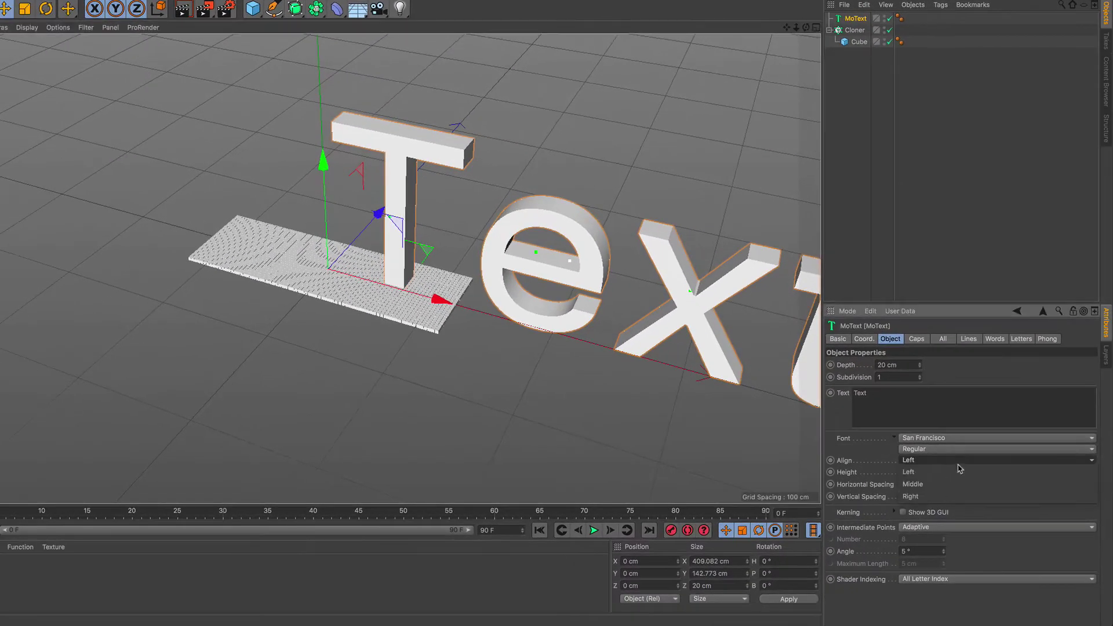
left_click(951, 460)
left_click(944, 473)
double_click(885, 396)
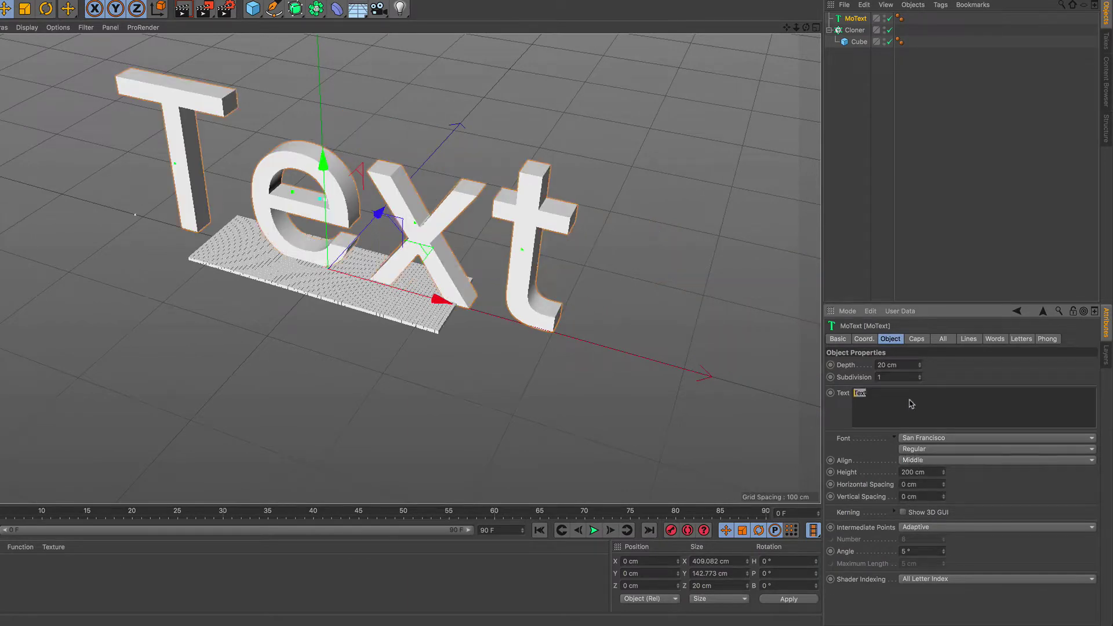
type("VOXEL")
left_click(973, 377)
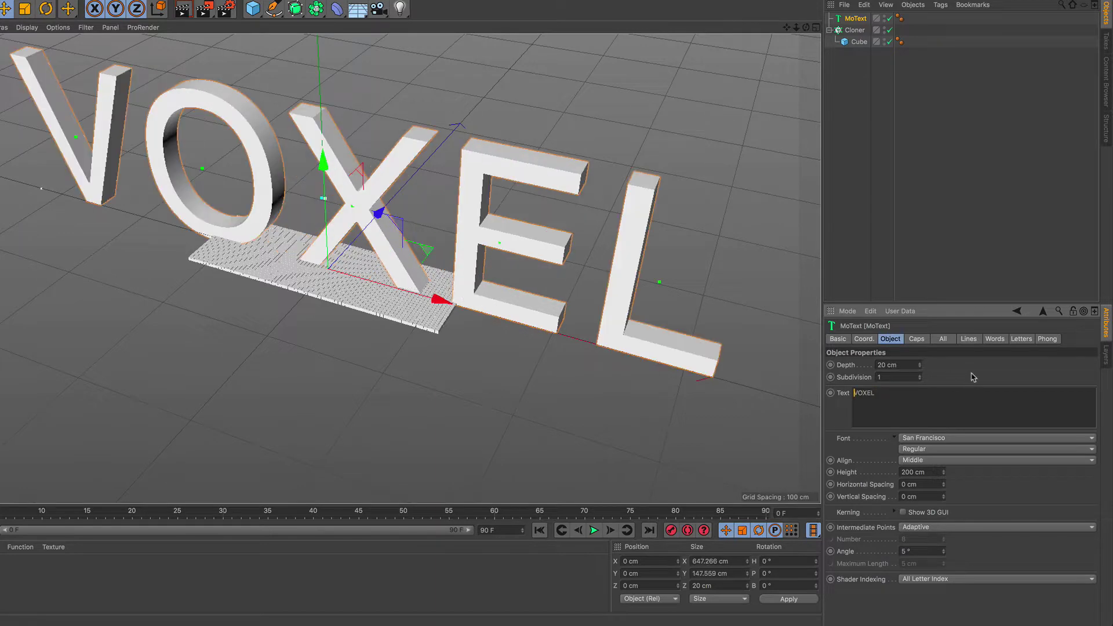
Set the text font to Proxima Nova Black with a 100 cm height
left_click(940, 440)
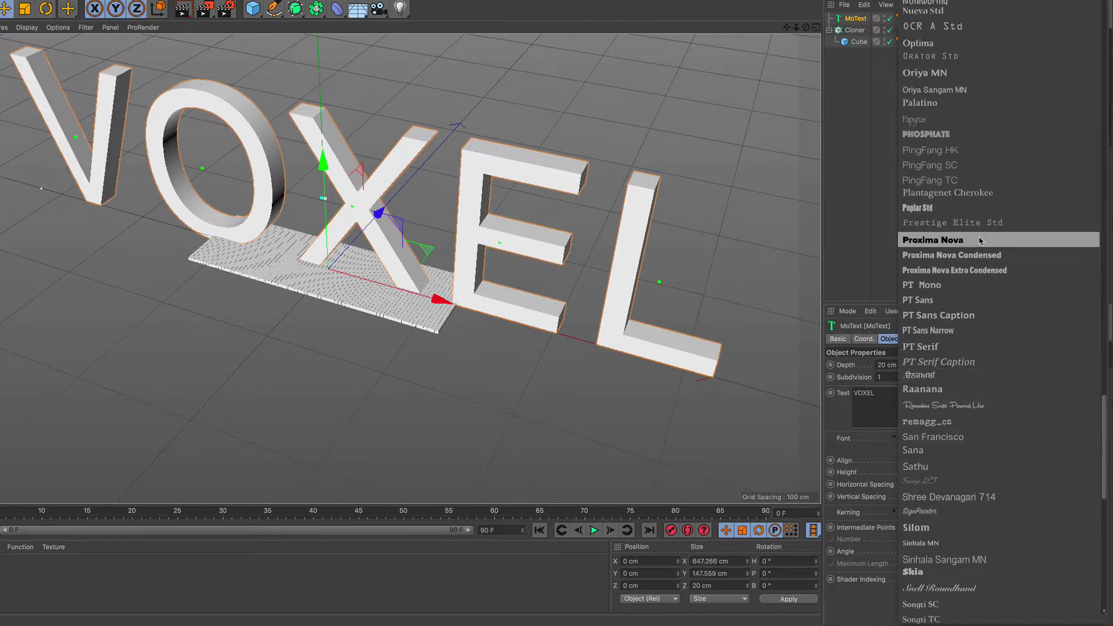
left_click(980, 241)
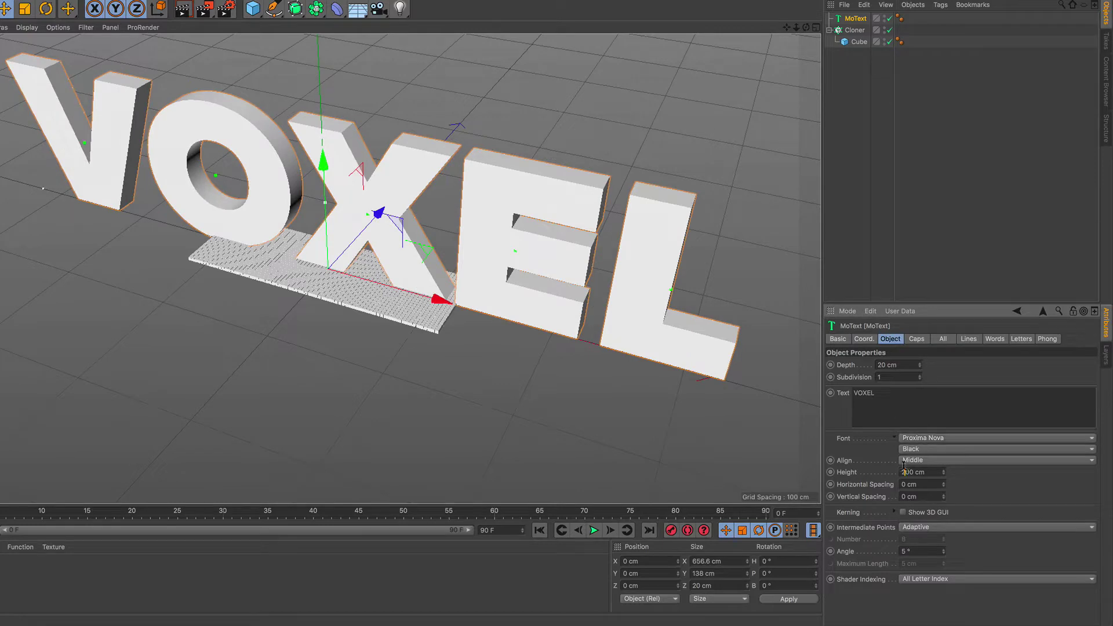
key("Return")
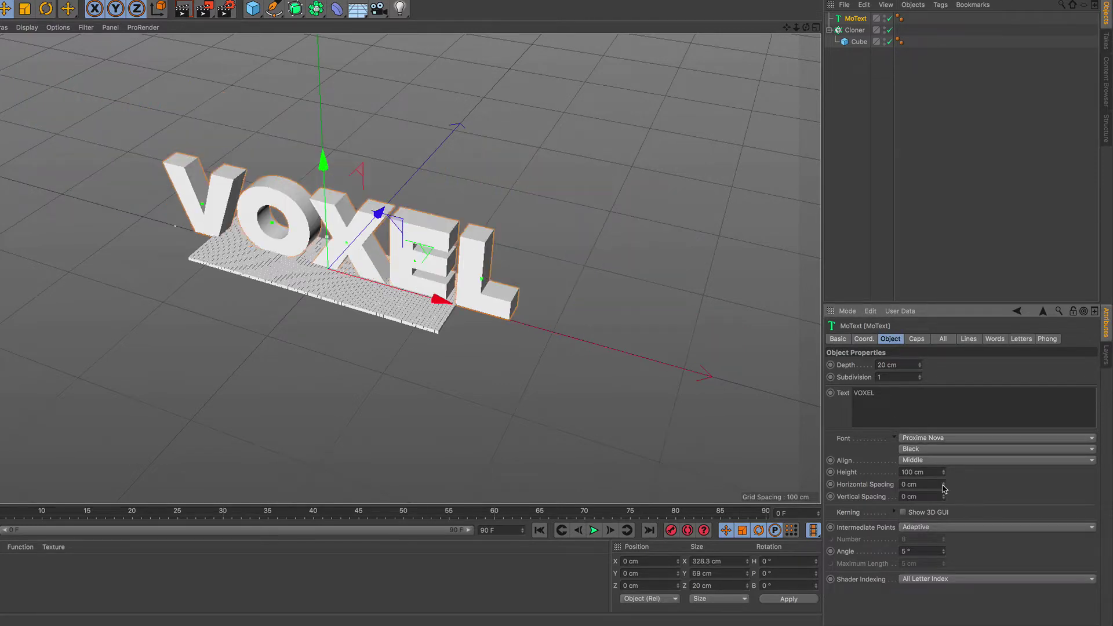
left_click_drag(380, 293, 395, 230, "alt")
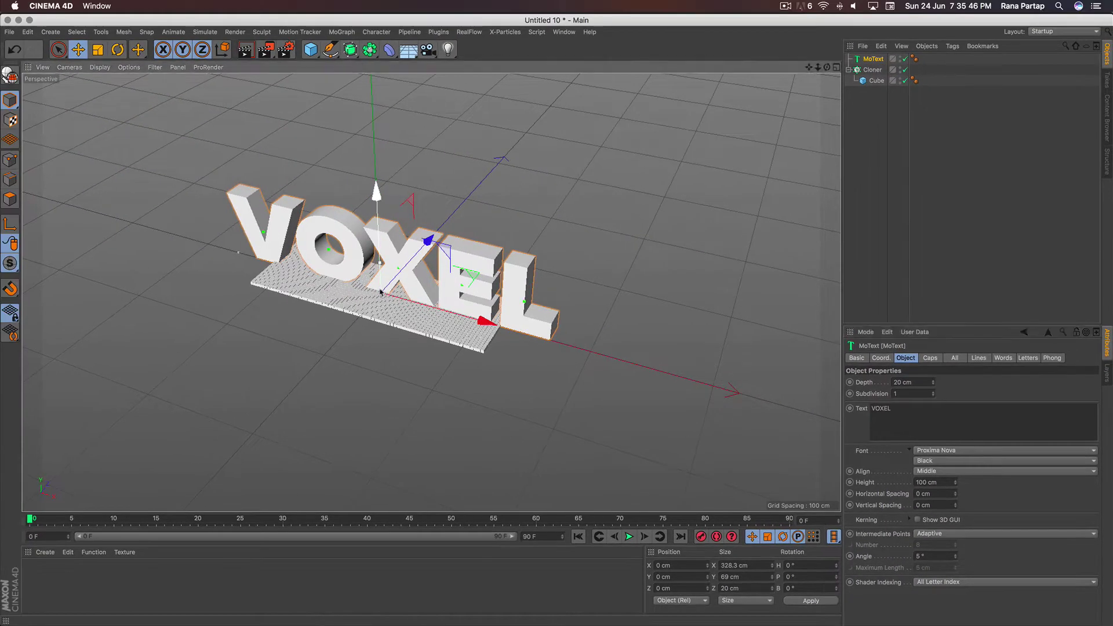
scroll(395, 230, "up", 3)
scroll(395, 230, "up", 2)
scroll(394, 231, "up", 2)
middle_click_drag(394, 231, 413, 259, "alt")
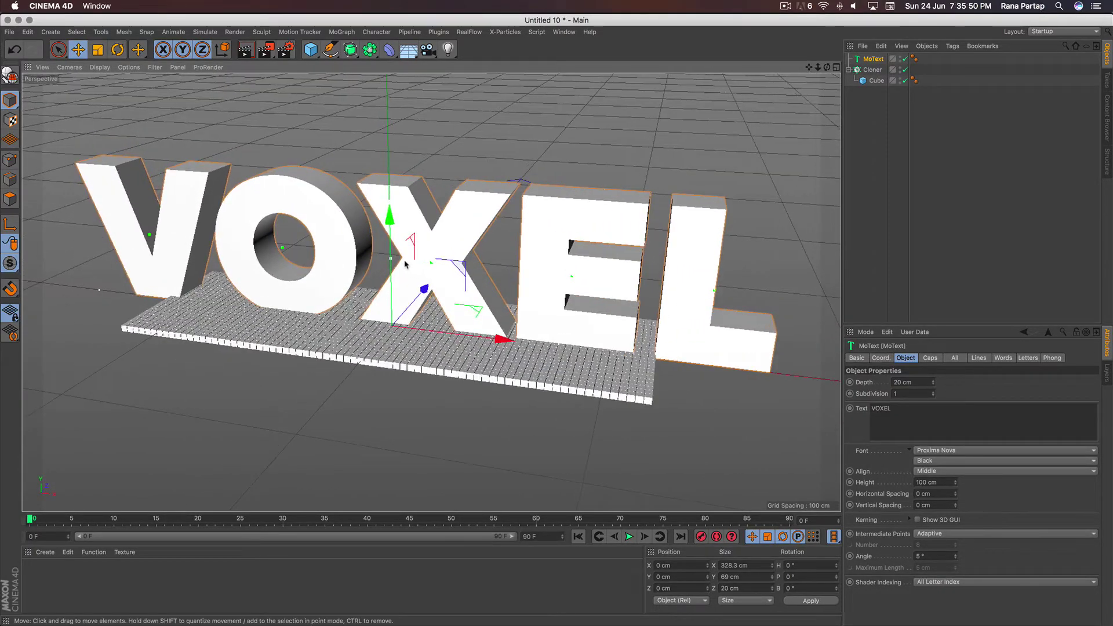
Wrap the MoText inside a Connect generator with Weld turned off
left_click(370, 50)
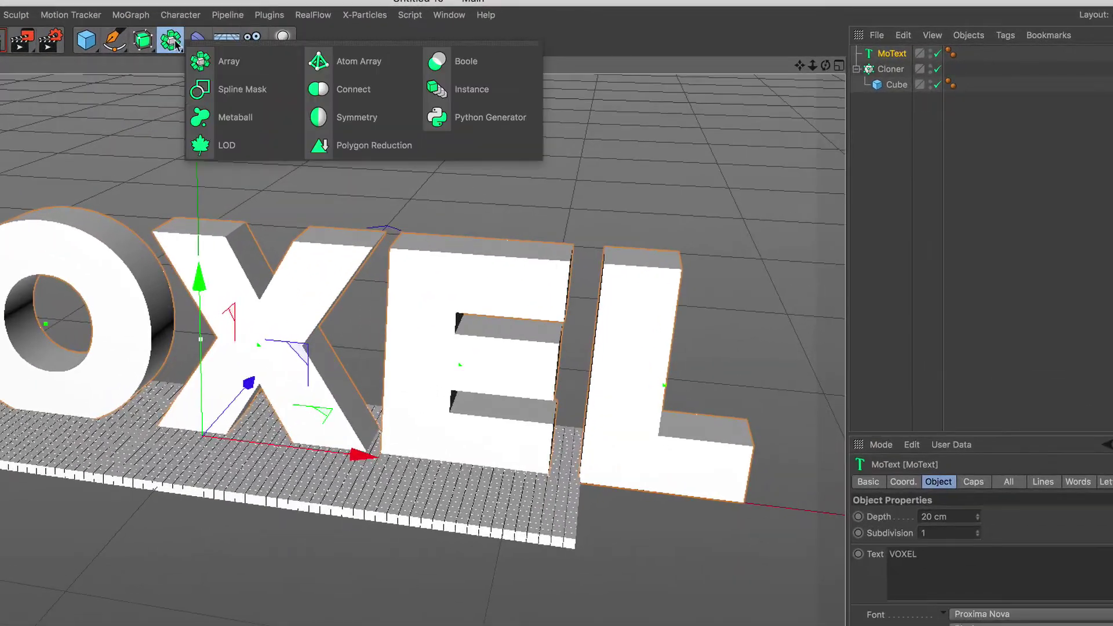
left_click(374, 102)
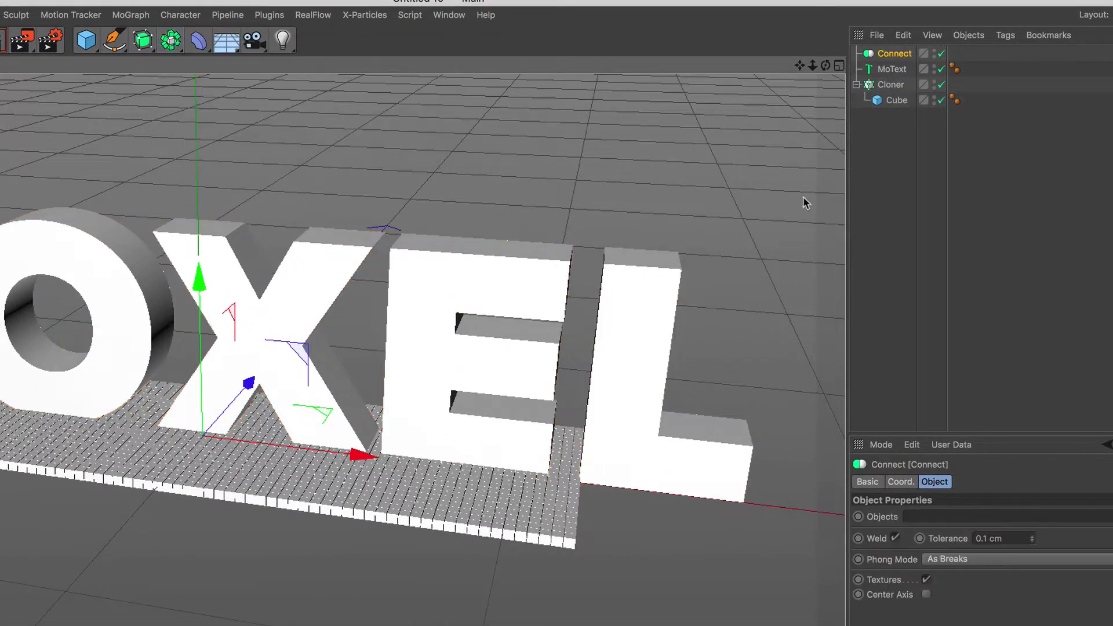
left_click_drag(892, 69, 896, 53)
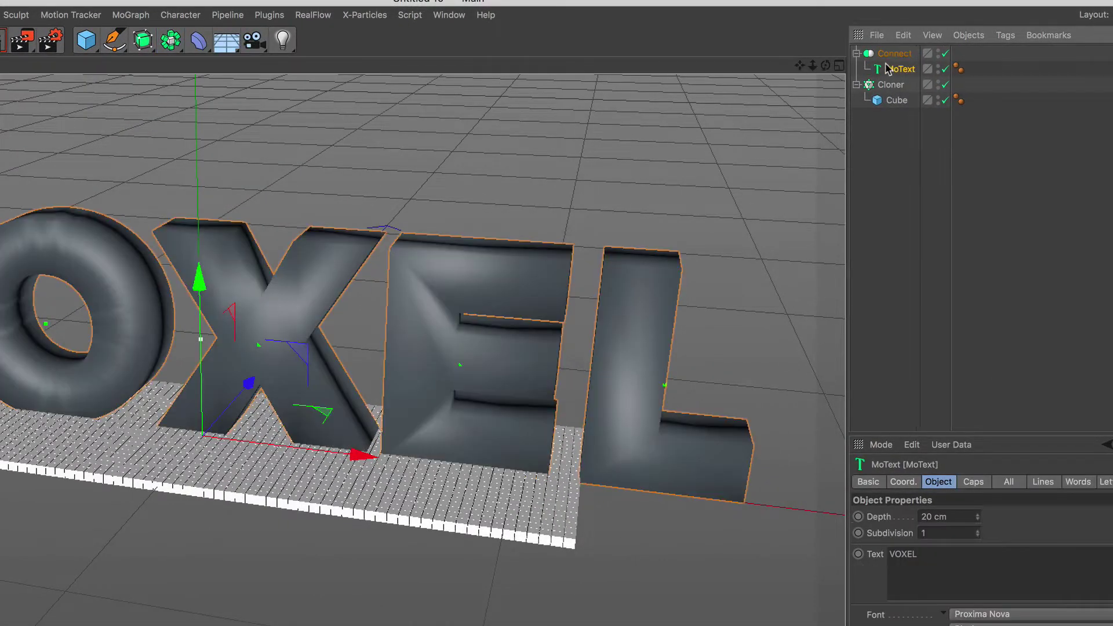
left_click(874, 57)
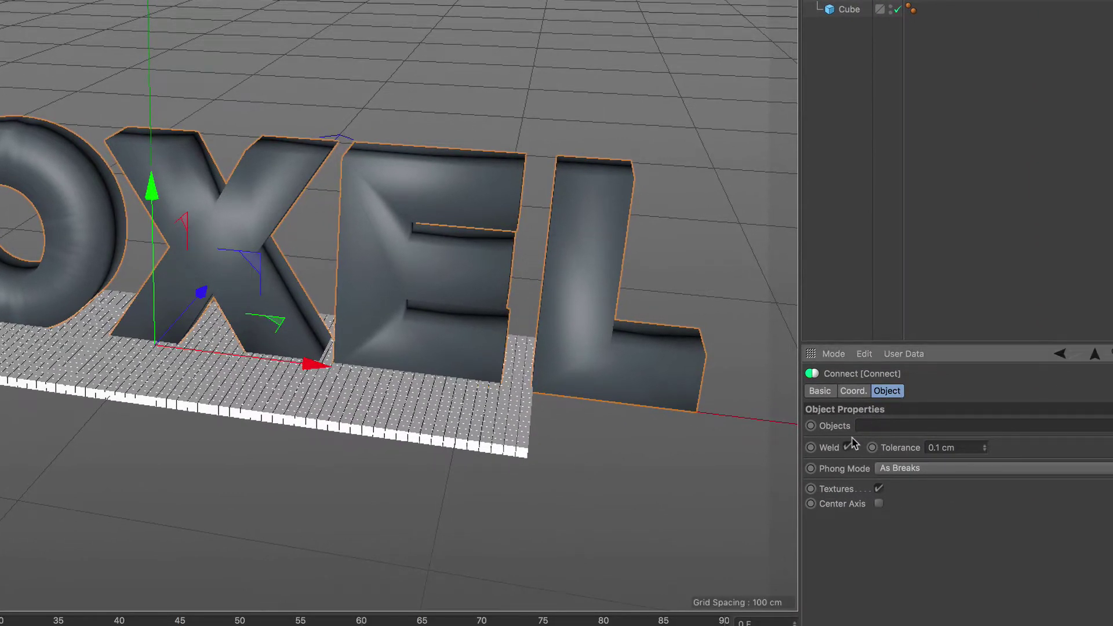
left_click(848, 448)
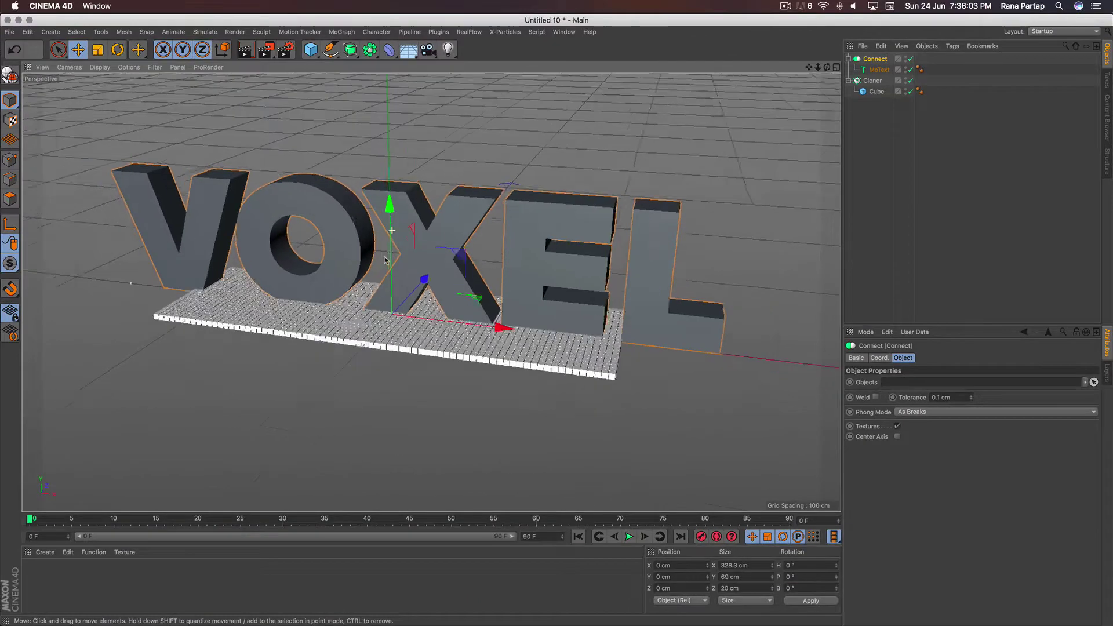
mouse_move(418, 272)
left_mouse_down("alt")
mouse_move(395, 280)
mouse_move(447, 240)
left_mouse_up("alt")
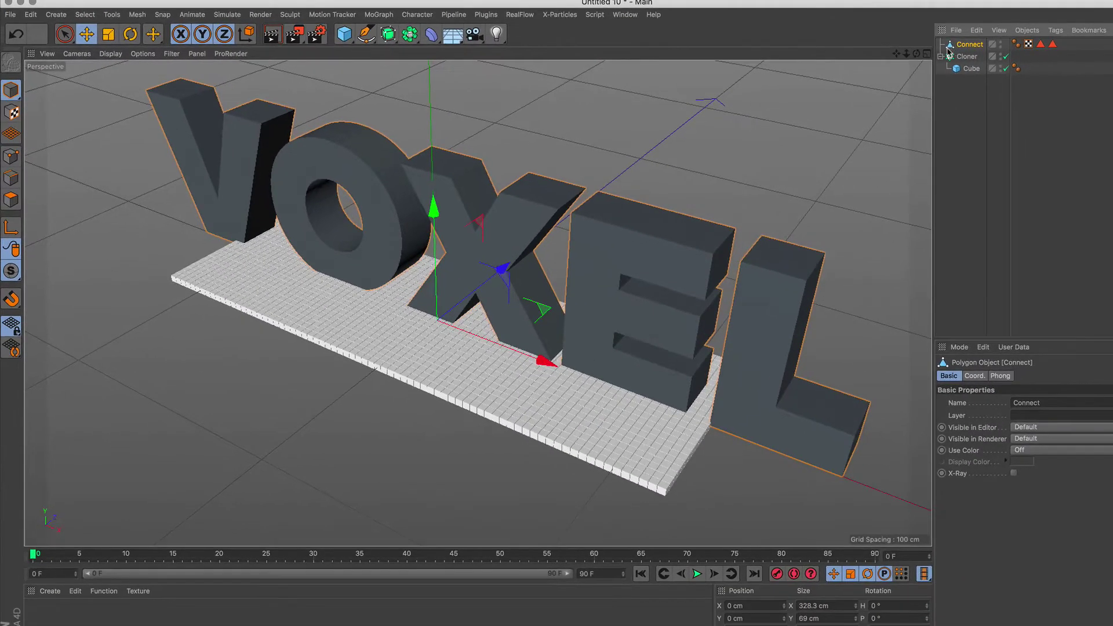
Rotate the text -90° in pitch and move it beneath the cube plane
left_click(130, 34)
left_click_drag(399, 301, 476, 256)
left_click(65, 33)
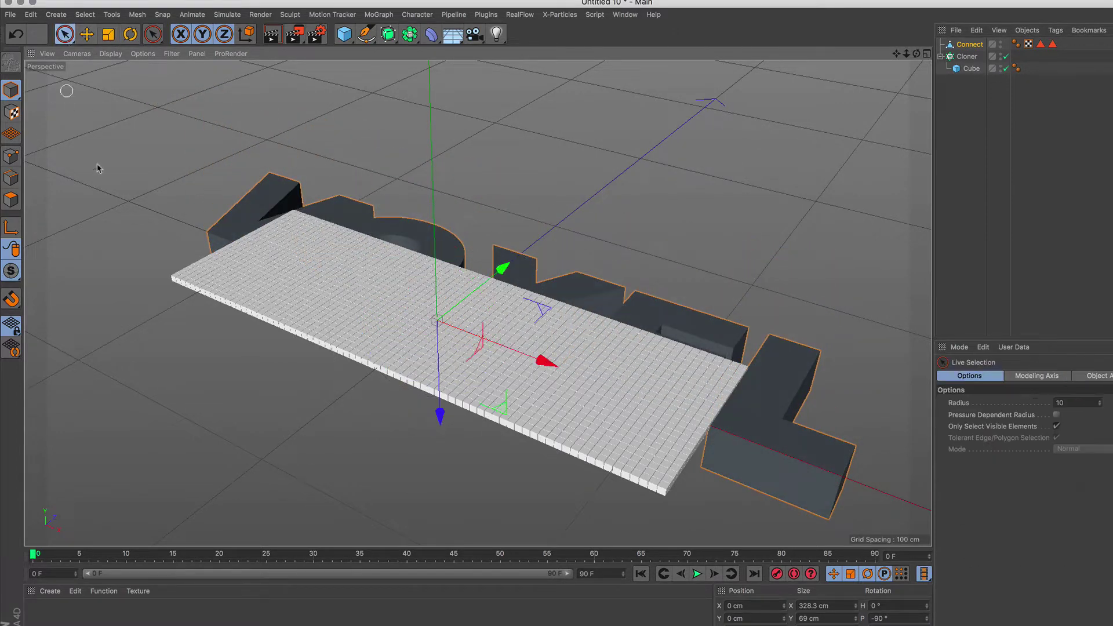
left_click_drag(503, 269, 463, 315)
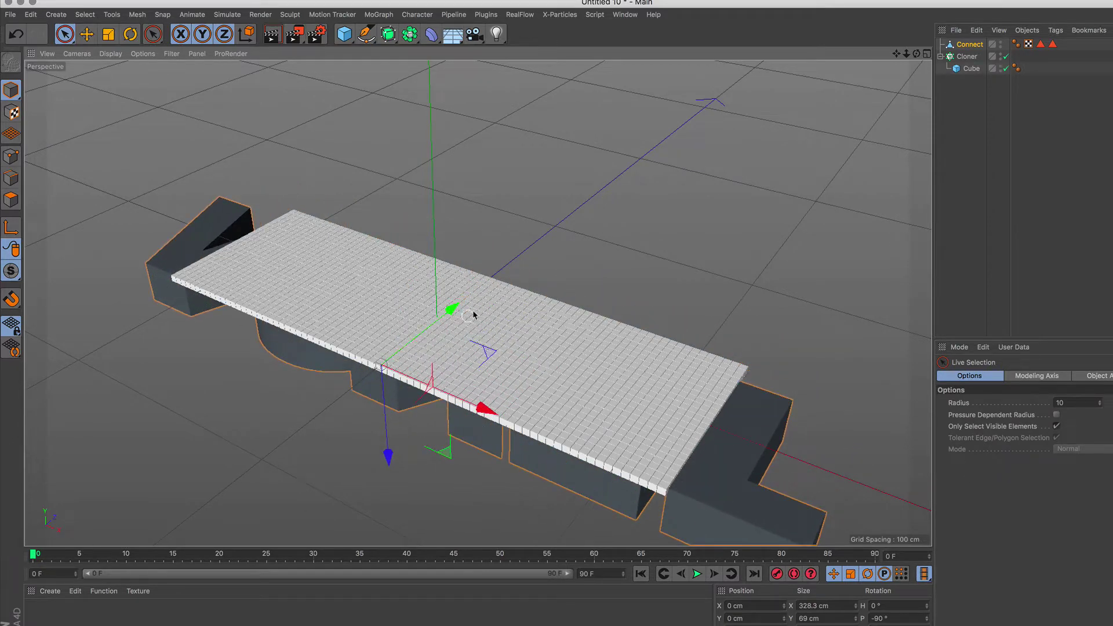
left_click(968, 46)
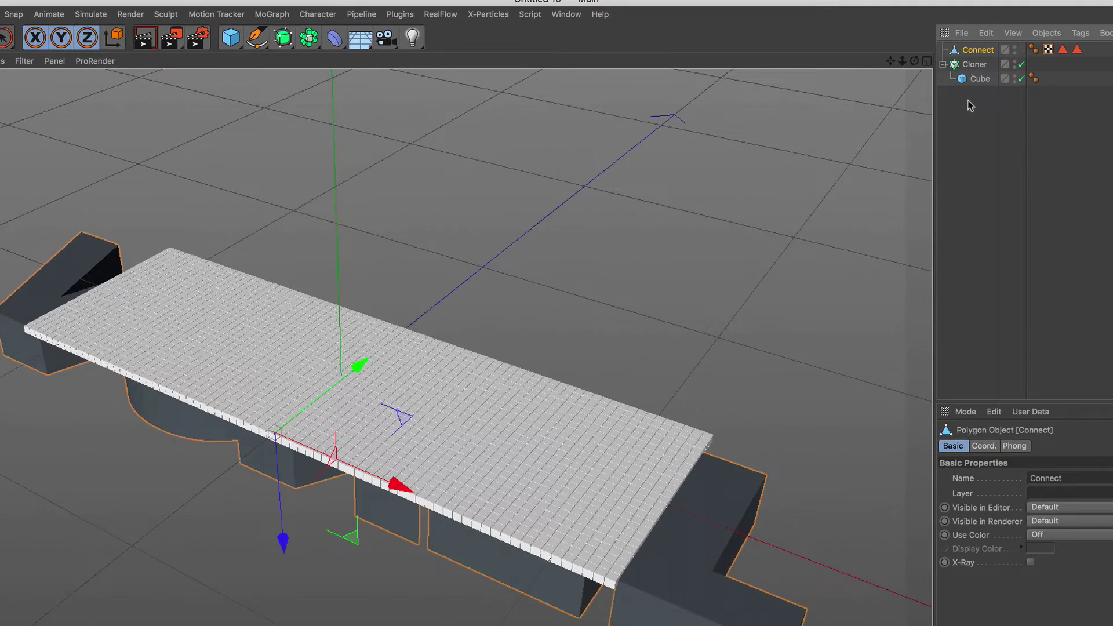
Add a Volume effector to the Cloner using the Connect text as its volume object
left_click(964, 65)
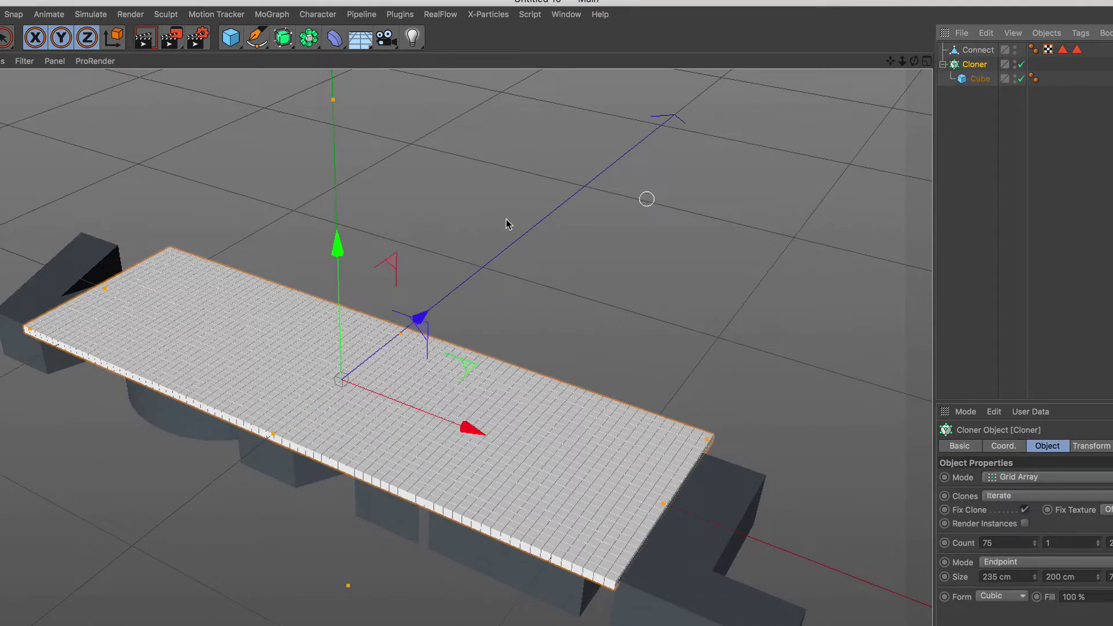
left_click(276, 17)
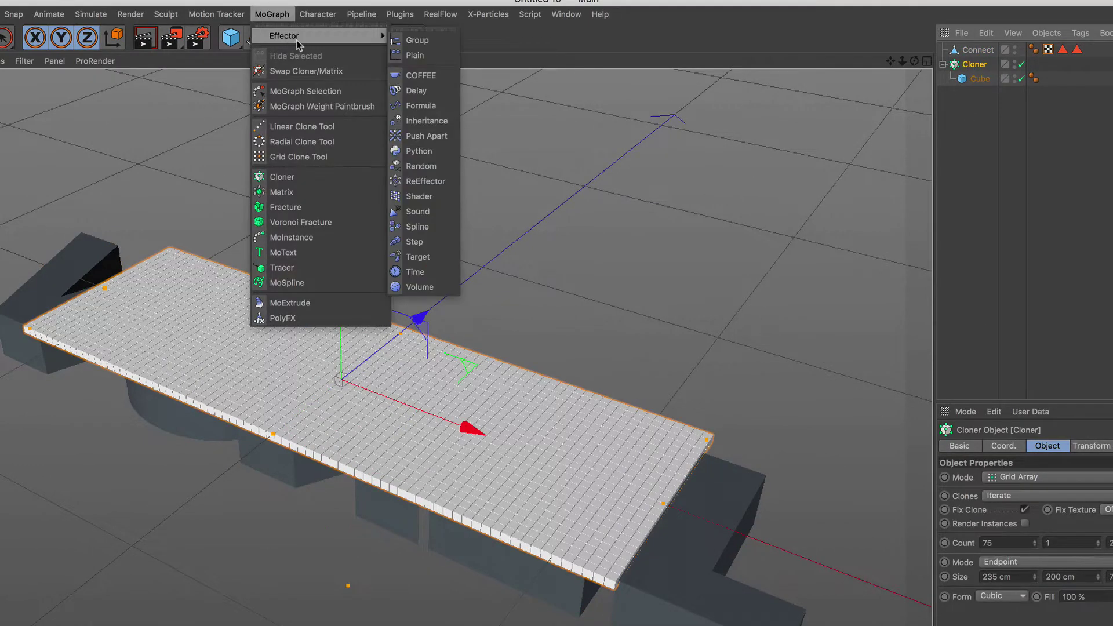
mouse_move(283, 36)
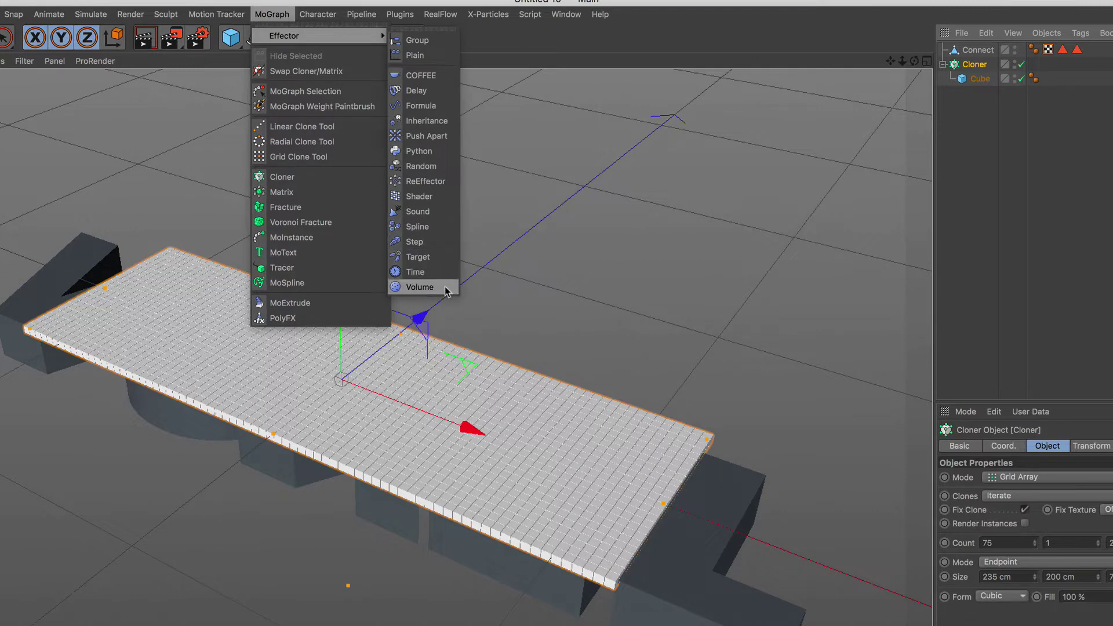
left_click(420, 287)
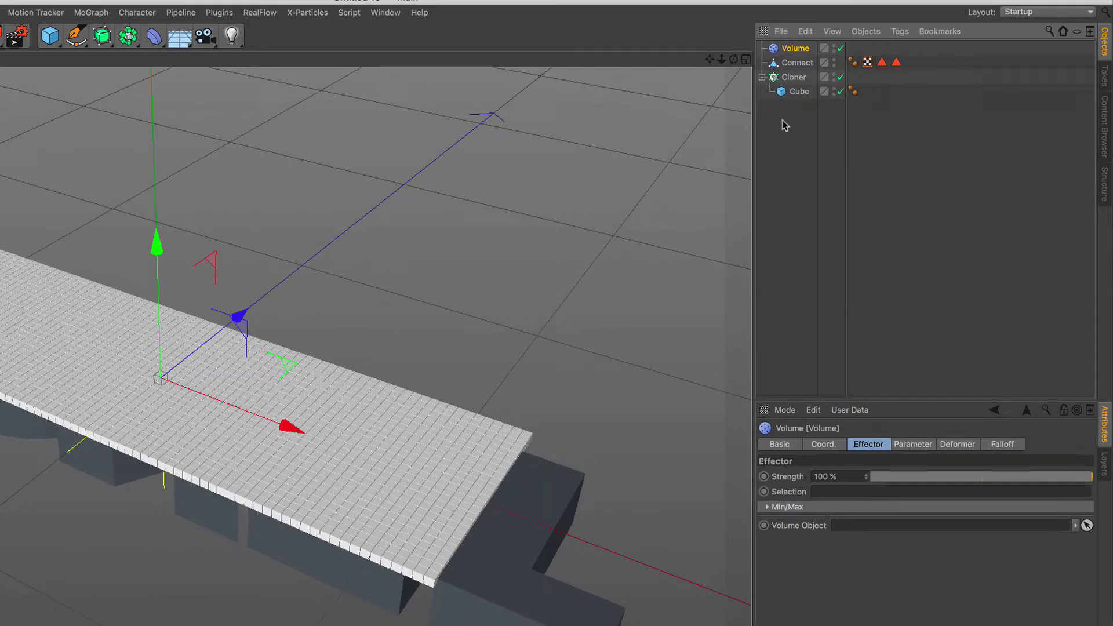
left_click_drag(794, 70, 876, 525)
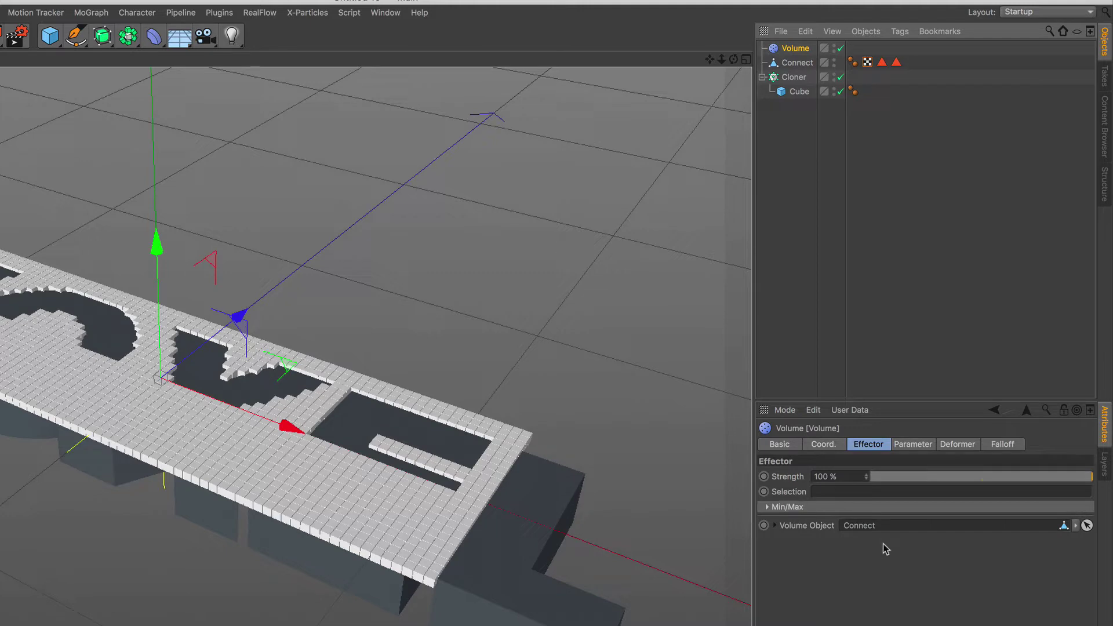
Delete the two Polygon Selection tags from the Connect object
left_click(798, 64)
mouse_move(915, 53)
left_mouse_down()
mouse_move(874, 81)
mouse_move(879, 118)
left_mouse_up()
key("Delete")
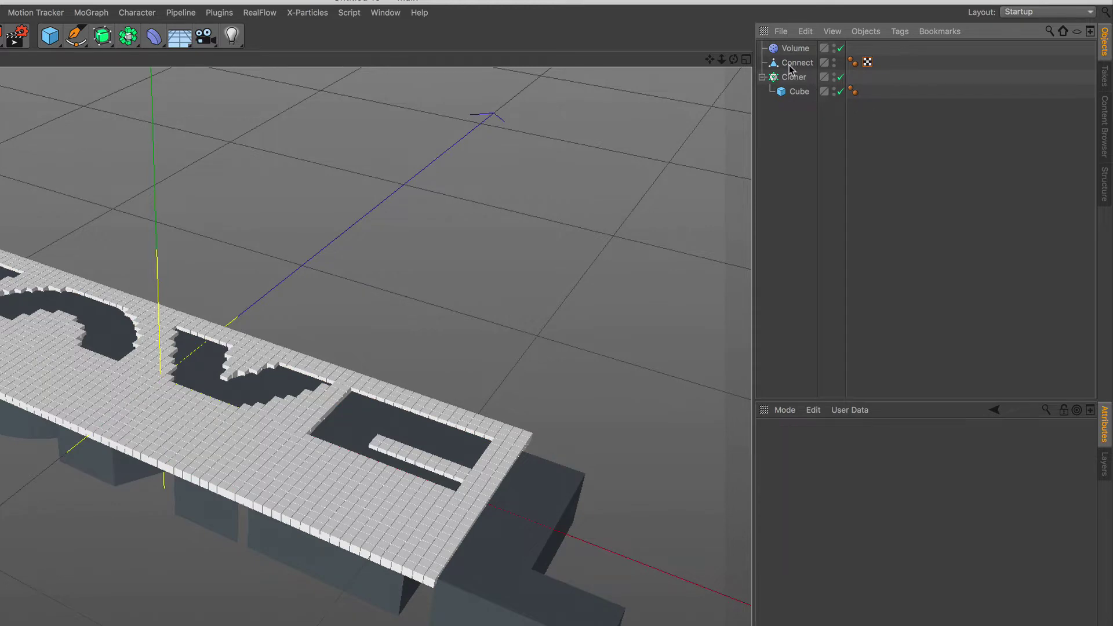
Give Connect a Display tag with Lines shading mode and Box style
left_click(793, 64)
left_click(901, 33)
mouse_move(938, 53)
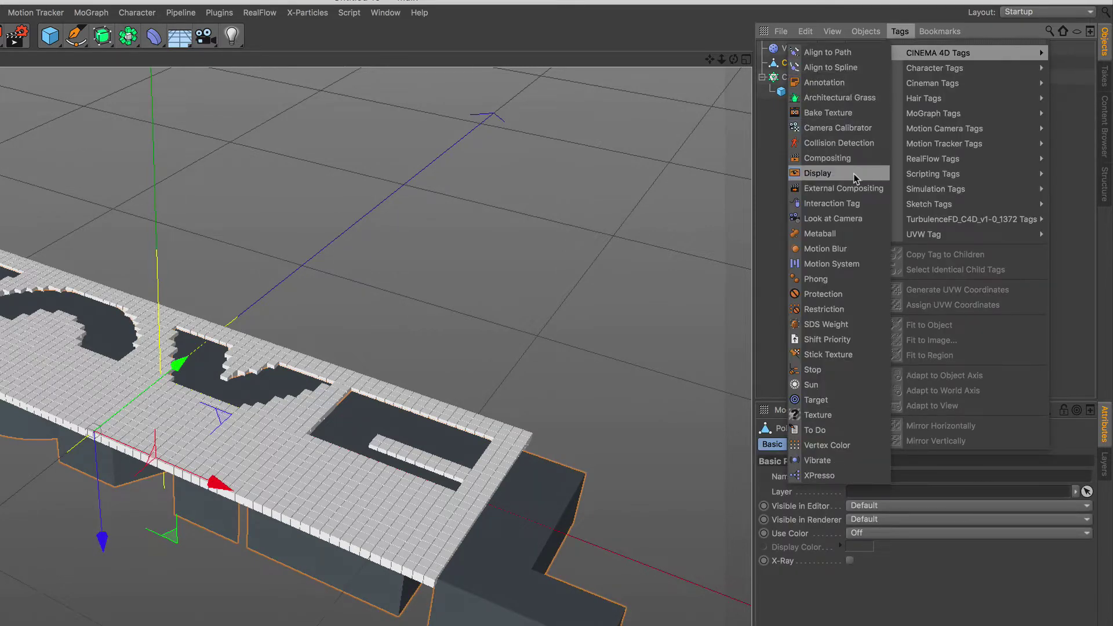
left_click(854, 177)
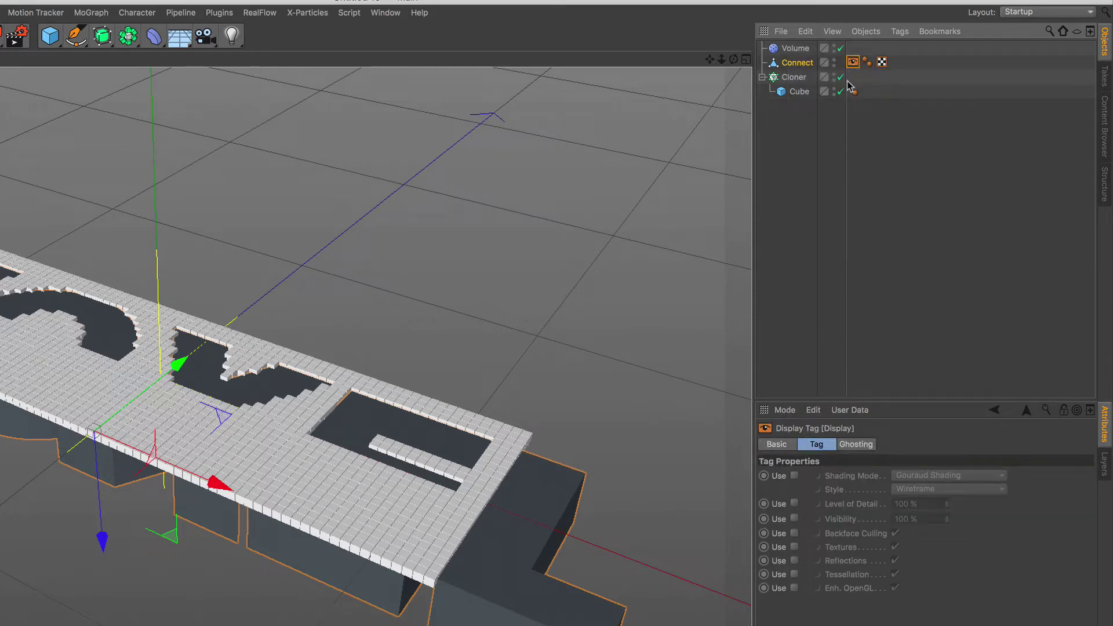
left_click(816, 446)
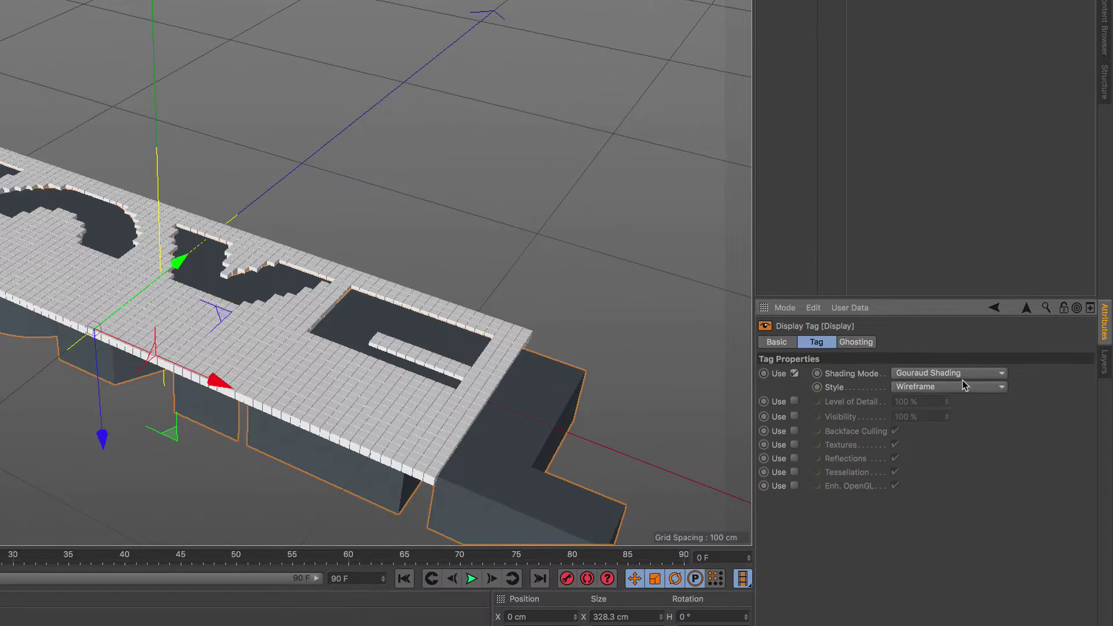
left_click(959, 374)
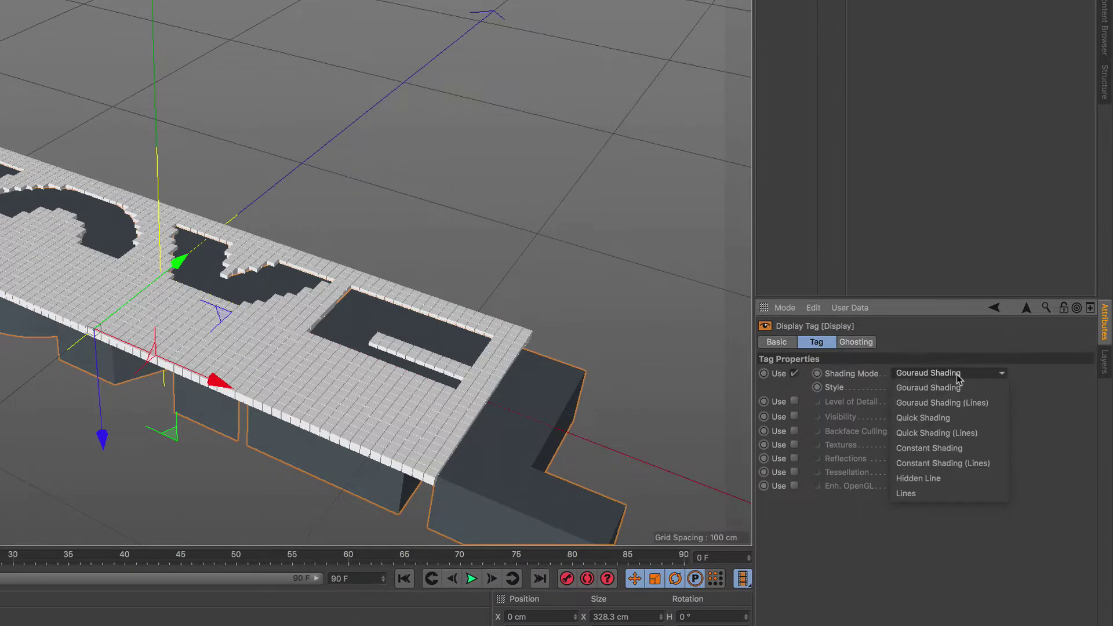
left_click(944, 497)
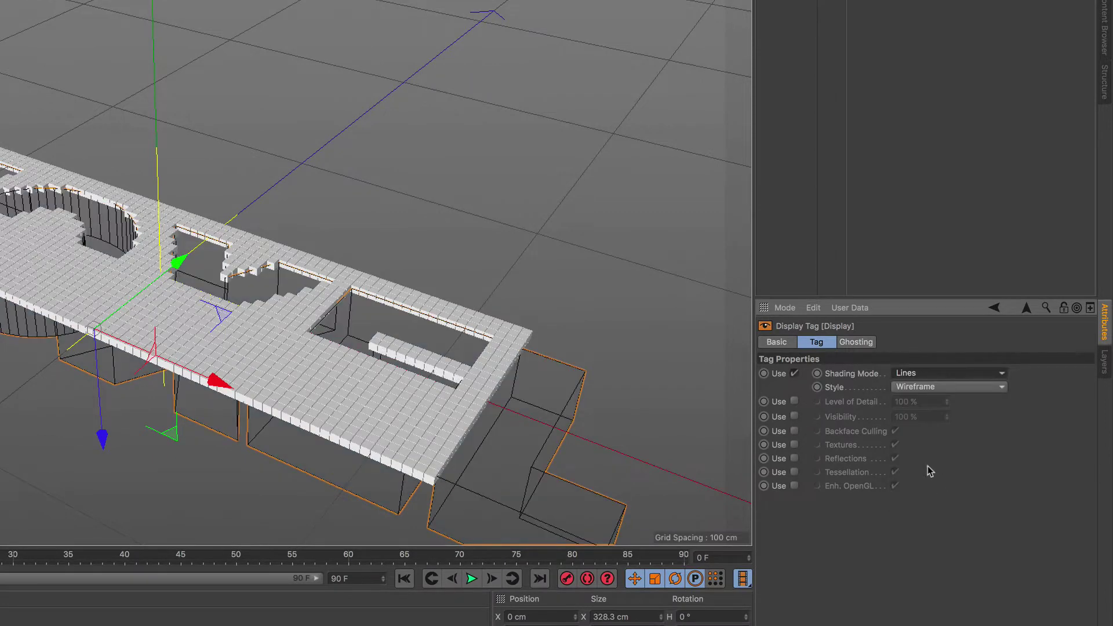
left_click(911, 393)
left_click(944, 432)
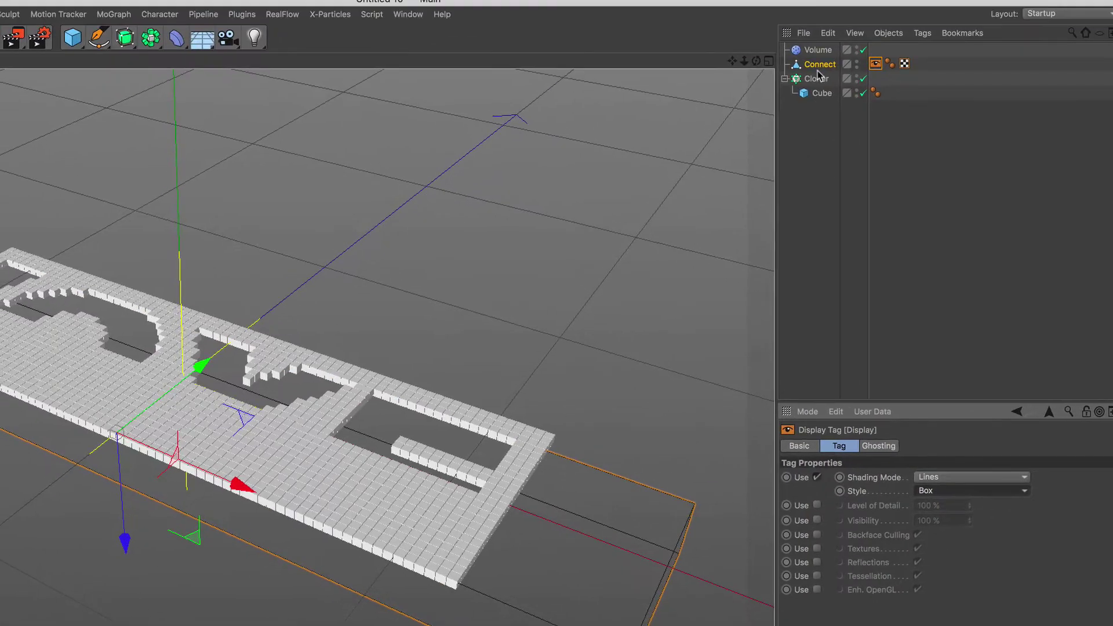
Nudge the Connect text slightly so the slab carves fuller letters
left_click(814, 67)
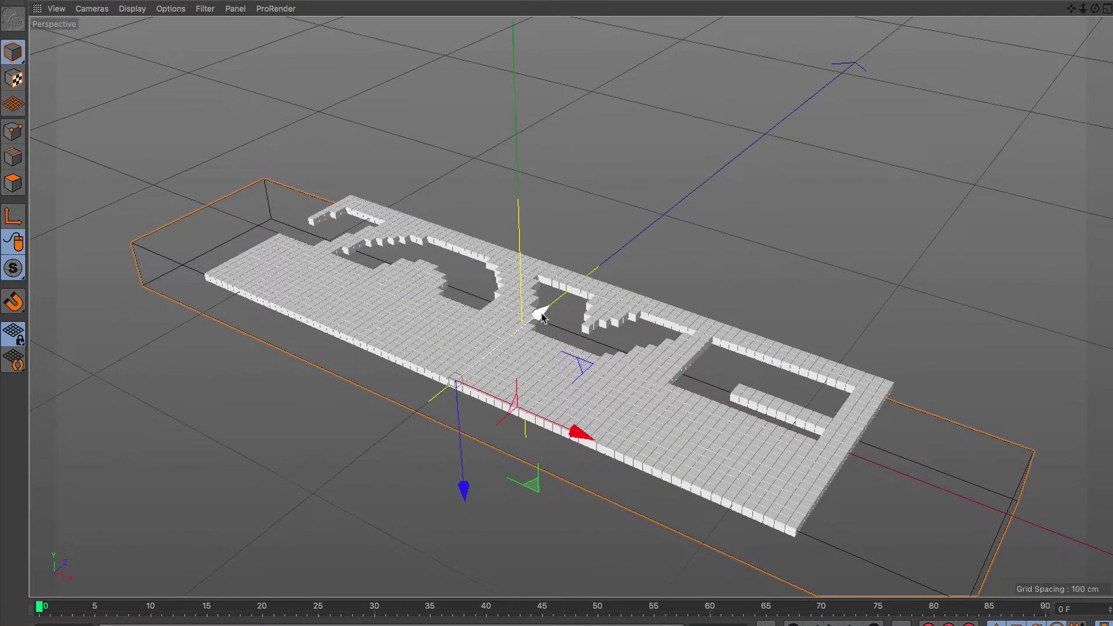
left_click_drag(542, 316, 543, 317)
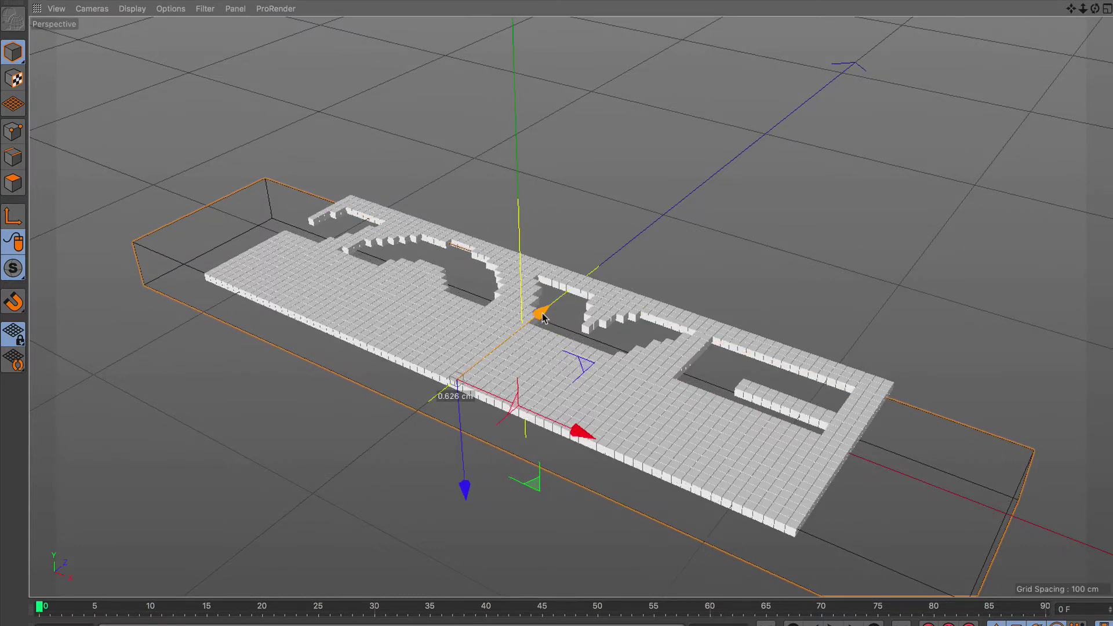
left_click_drag(466, 489, 467, 490)
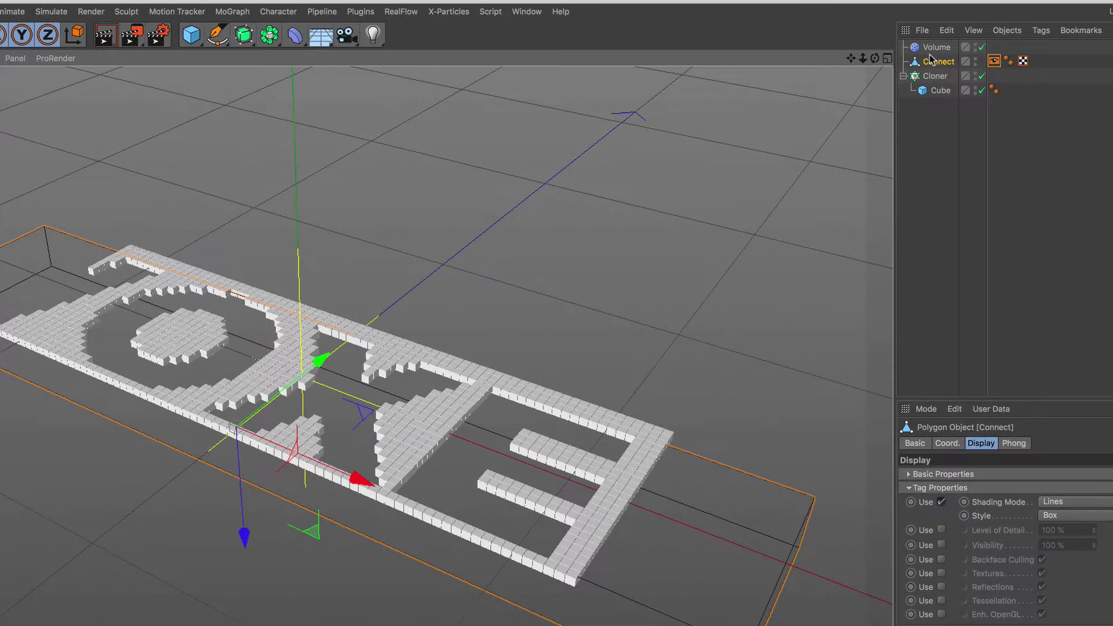
left_click(930, 49)
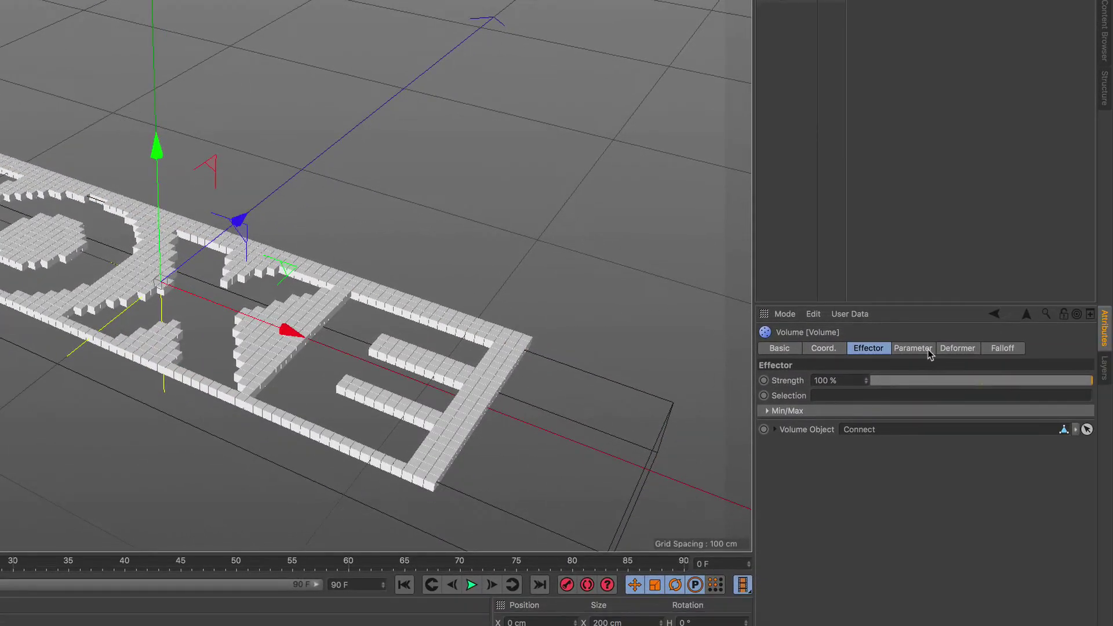
left_click(927, 351)
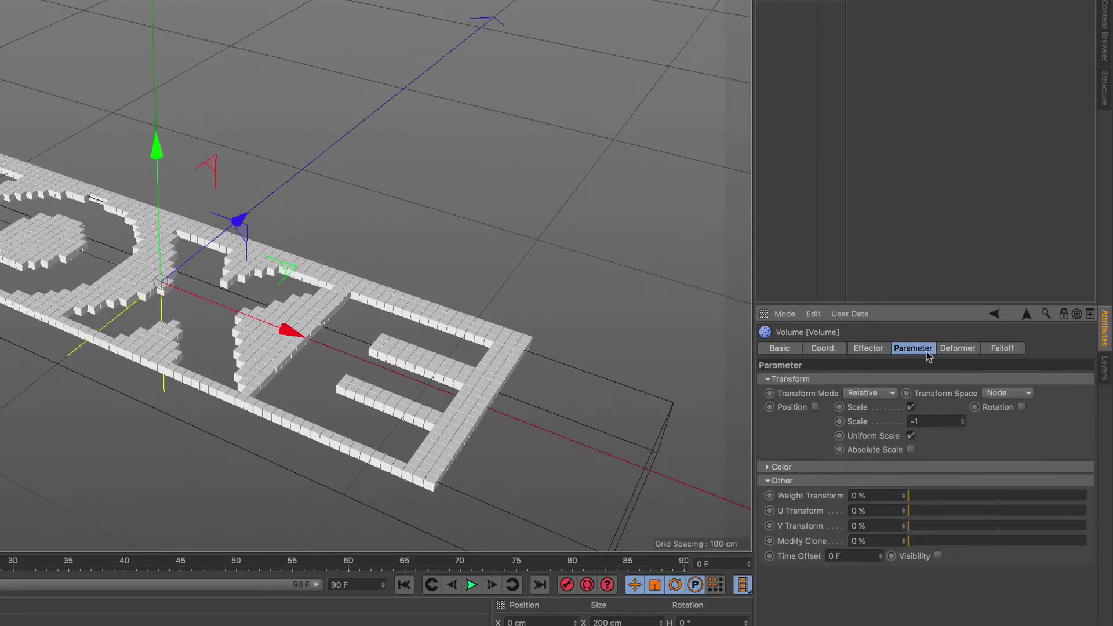
left_click(911, 407)
left_click(815, 407)
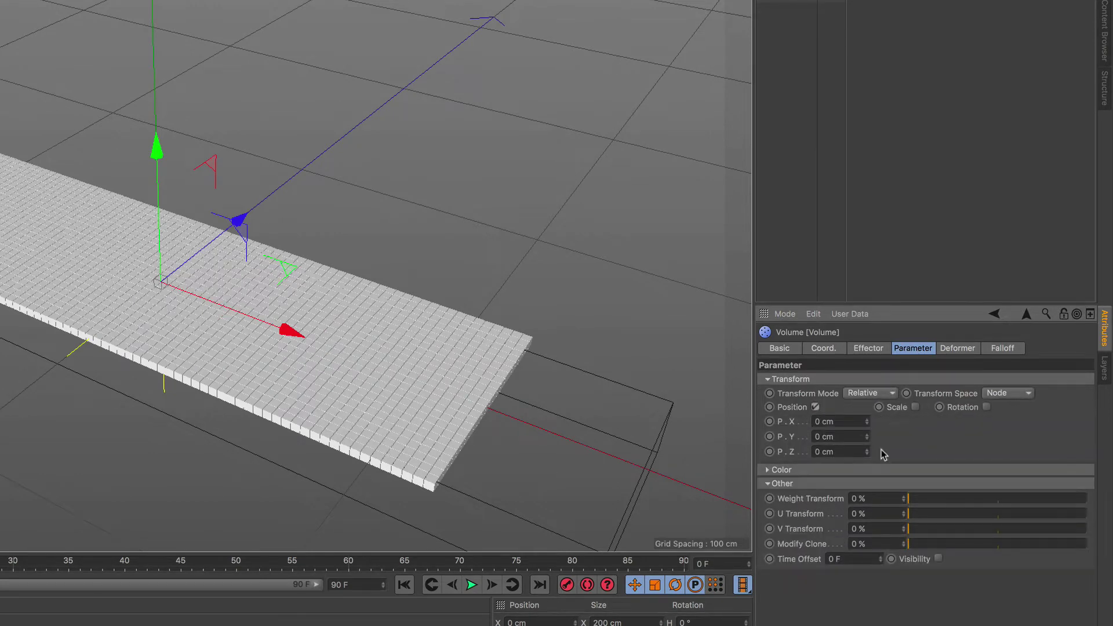
left_click_drag(868, 441, 869, 435)
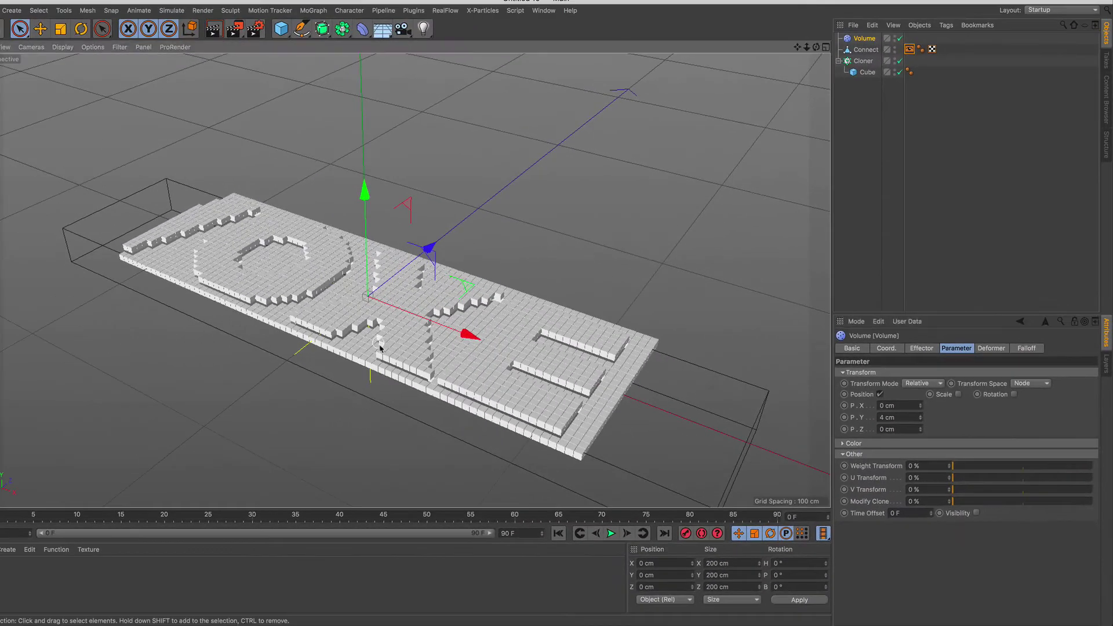
scroll(377, 368, "up", 2)
scroll(377, 368, "up", 2)
scroll(376, 368, "down", 3)
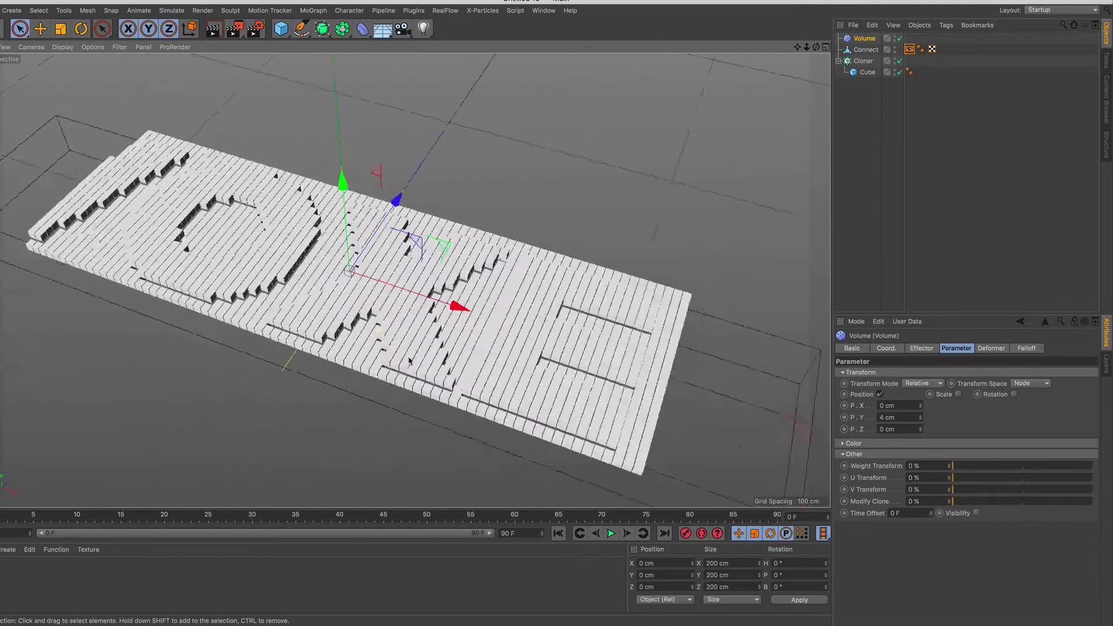
mouse_move(376, 368)
left_mouse_down("alt")
mouse_move(427, 402)
mouse_move(488, 157)
mouse_move(404, 368)
left_mouse_up("alt")
scroll(427, 402, "up", 3)
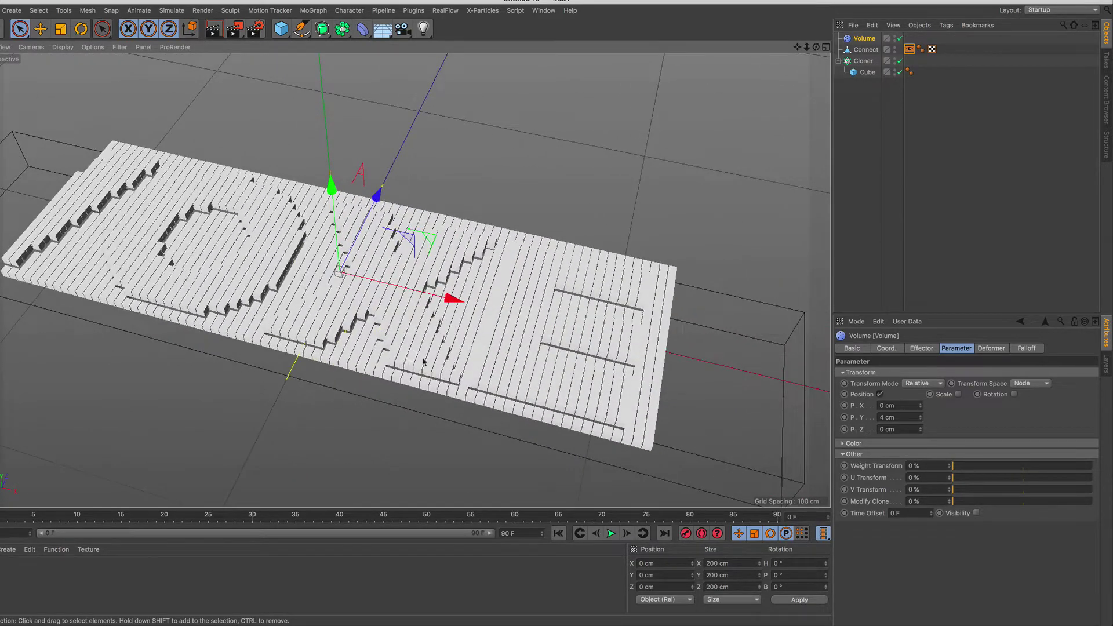
Set the Volume effector colour to User Defined yellow (H 47°, S 94%) with Use Alpha/Strength on
left_click(853, 443)
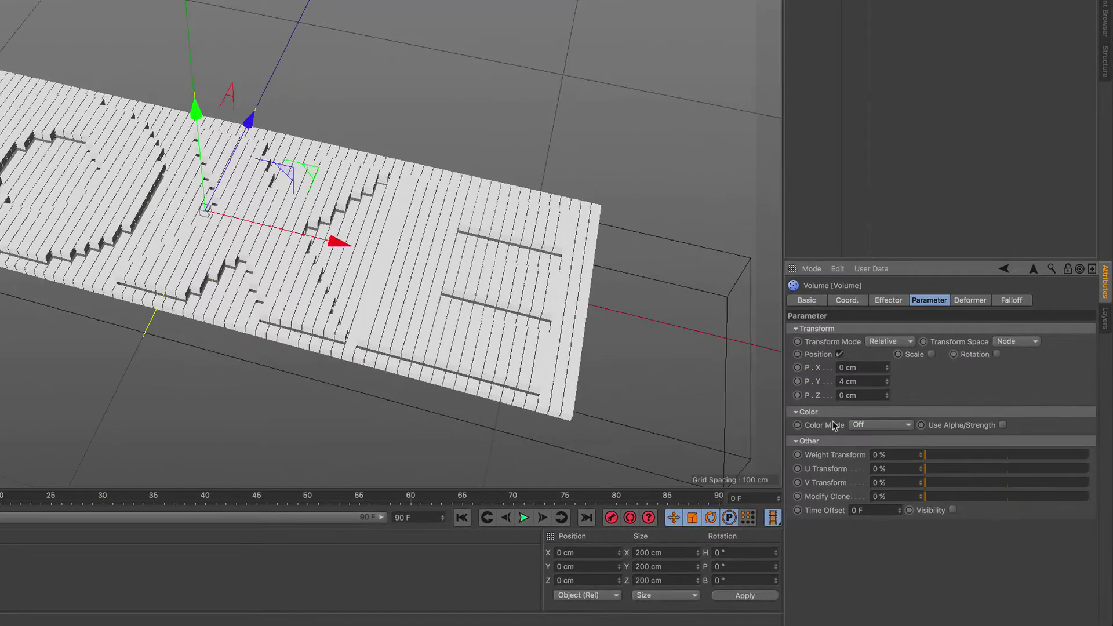
left_click(885, 427)
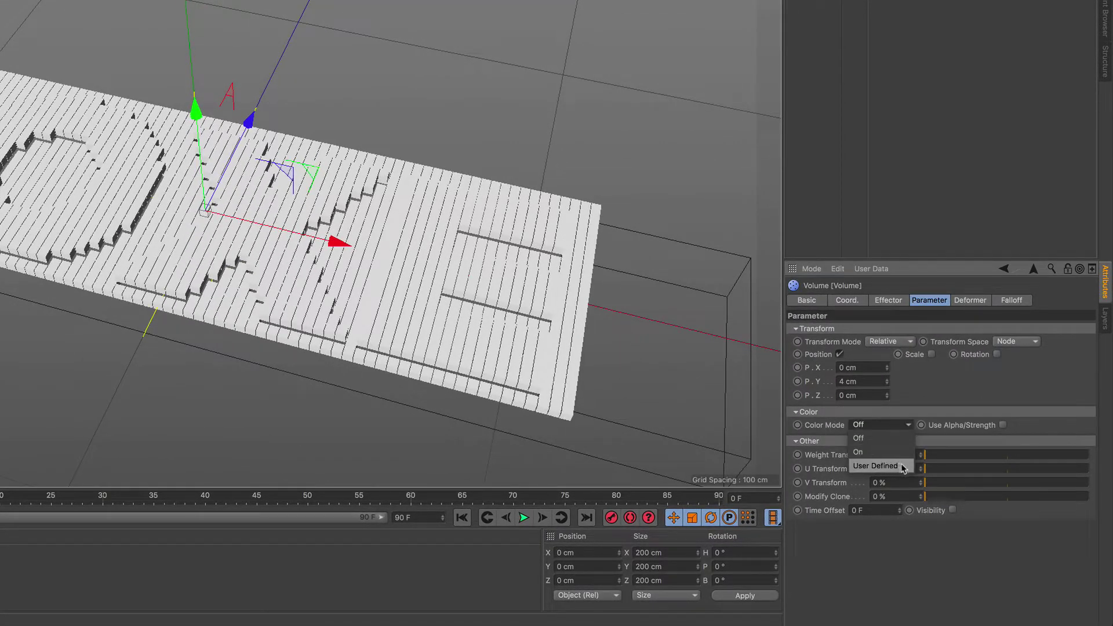
left_click(903, 467)
left_click(889, 438)
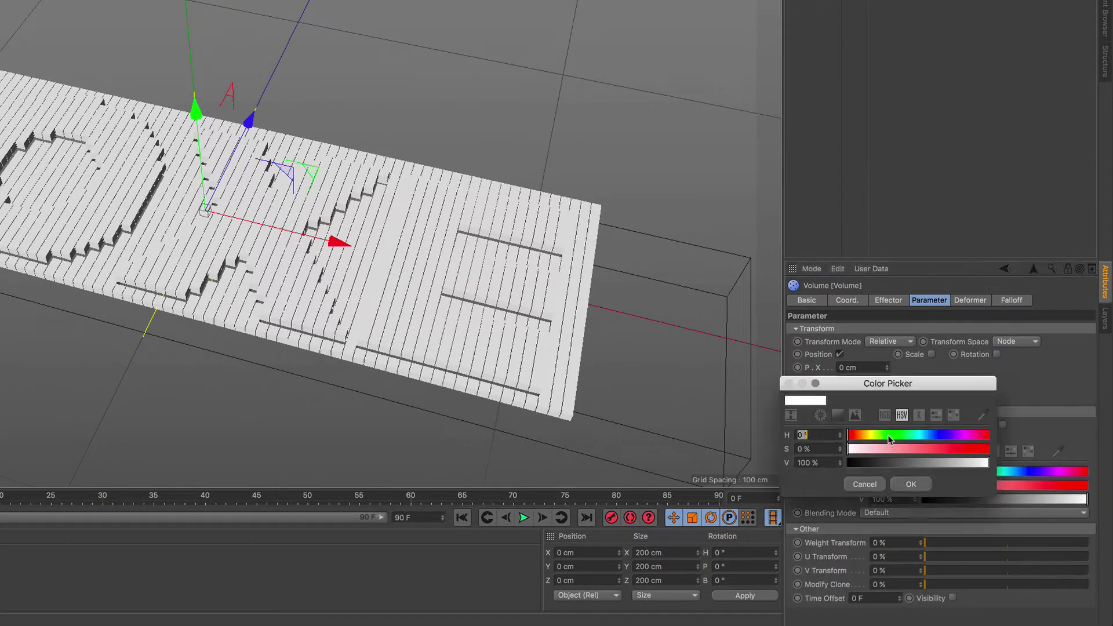
left_click(872, 435)
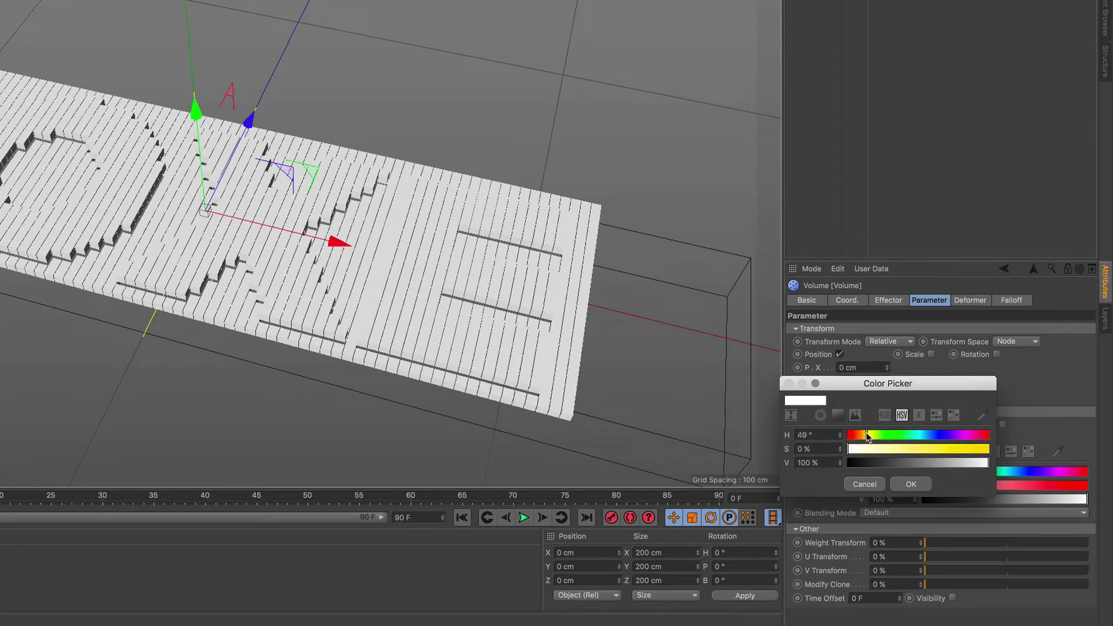
left_click_drag(953, 453, 976, 454)
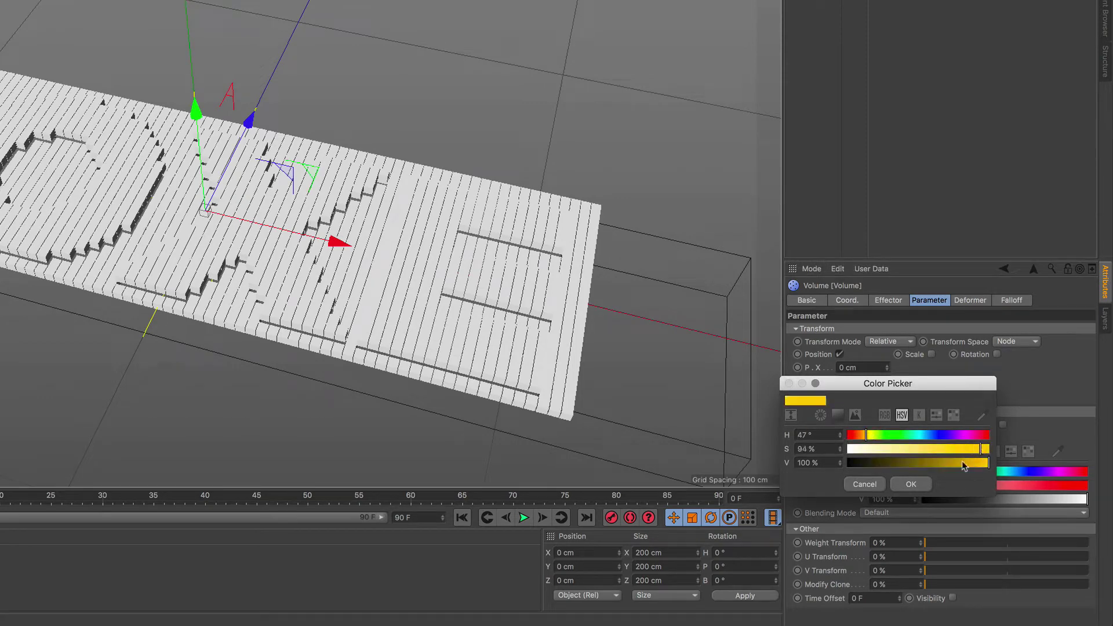
left_click(915, 483)
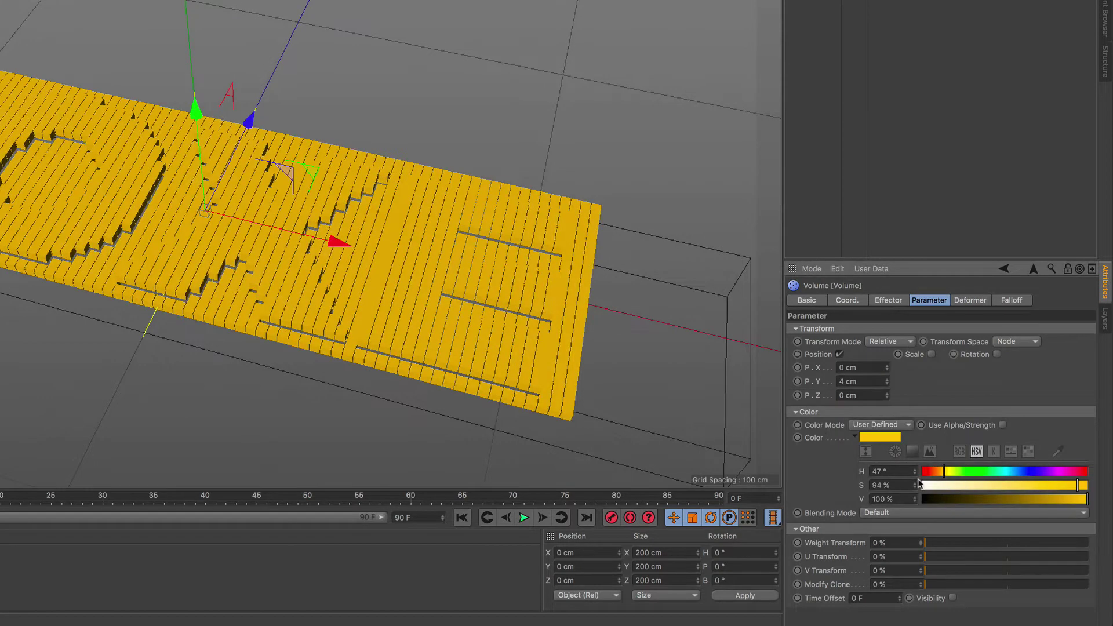
left_click(1003, 426)
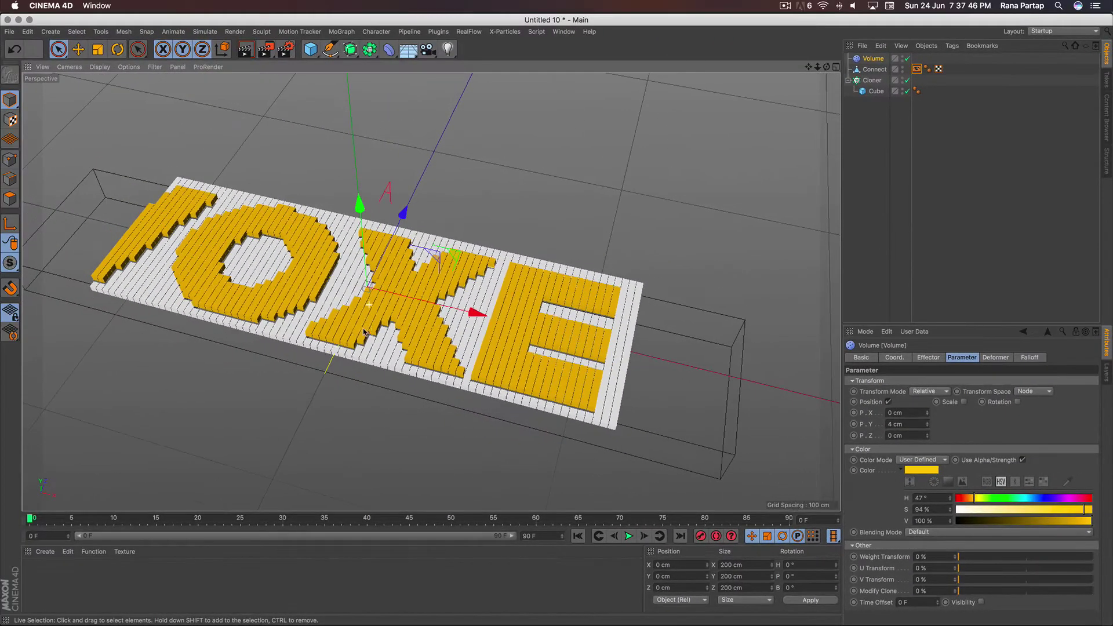
Slide the Connect lettering right along X so only the yellow V remains
left_click_drag(364, 332, 412, 339, "alt")
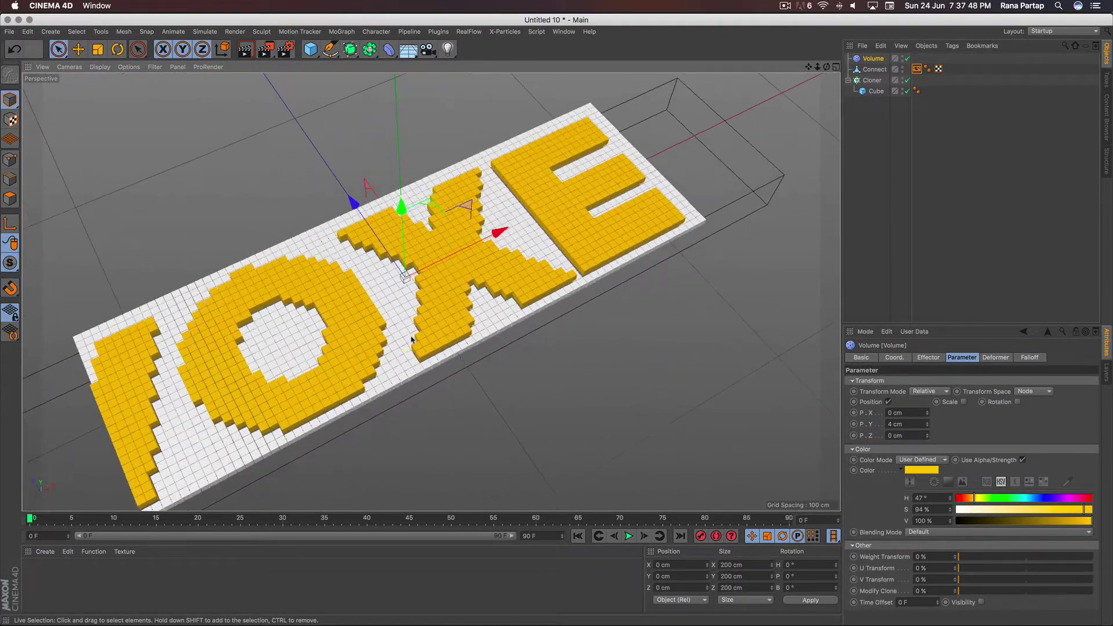
scroll(412, 339, "up", 2)
scroll(410, 336, "up", 2)
scroll(408, 332, "up", 2)
scroll(408, 329, "up", 2)
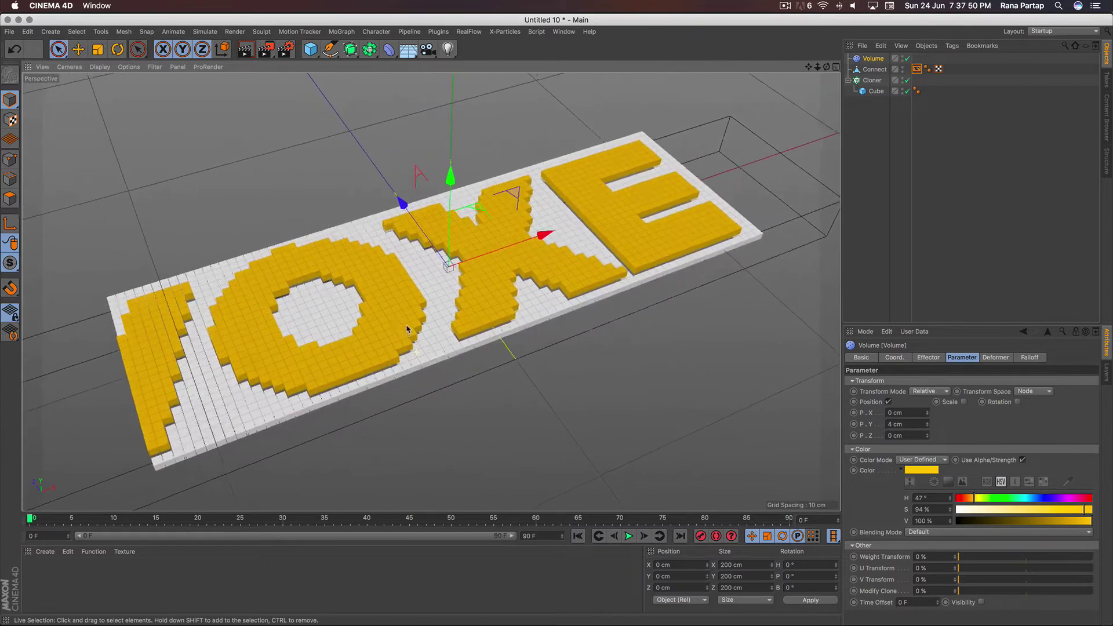
scroll(415, 346, "down", 2)
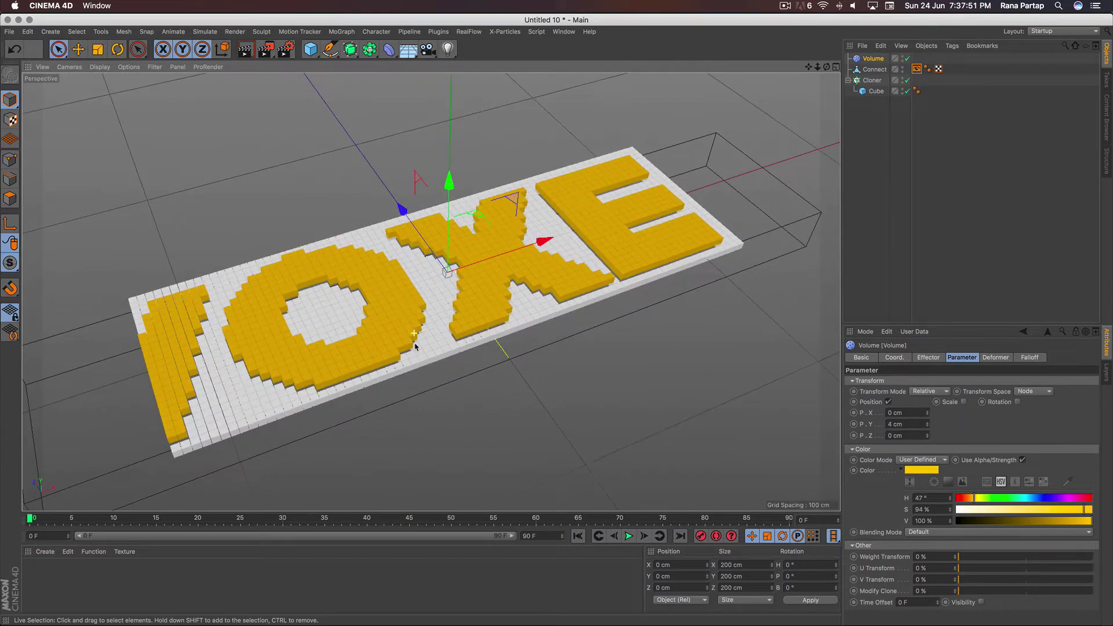
left_click(859, 70)
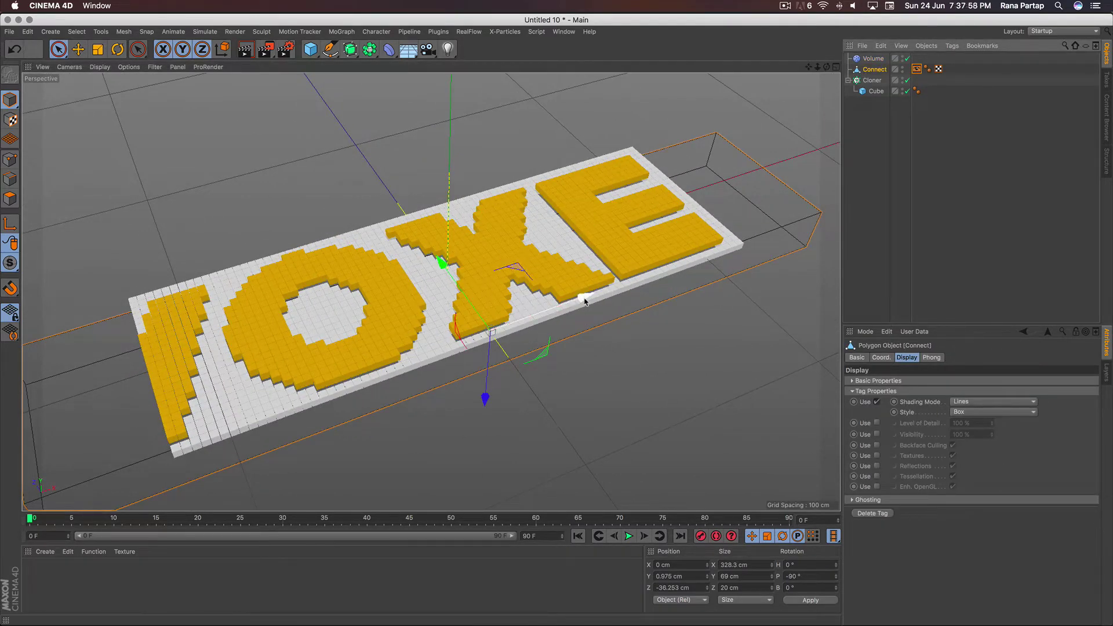
mouse_move(584, 301)
left_mouse_down()
mouse_move(1018, 174)
mouse_move(1093, 163)
left_mouse_up()
type("3")
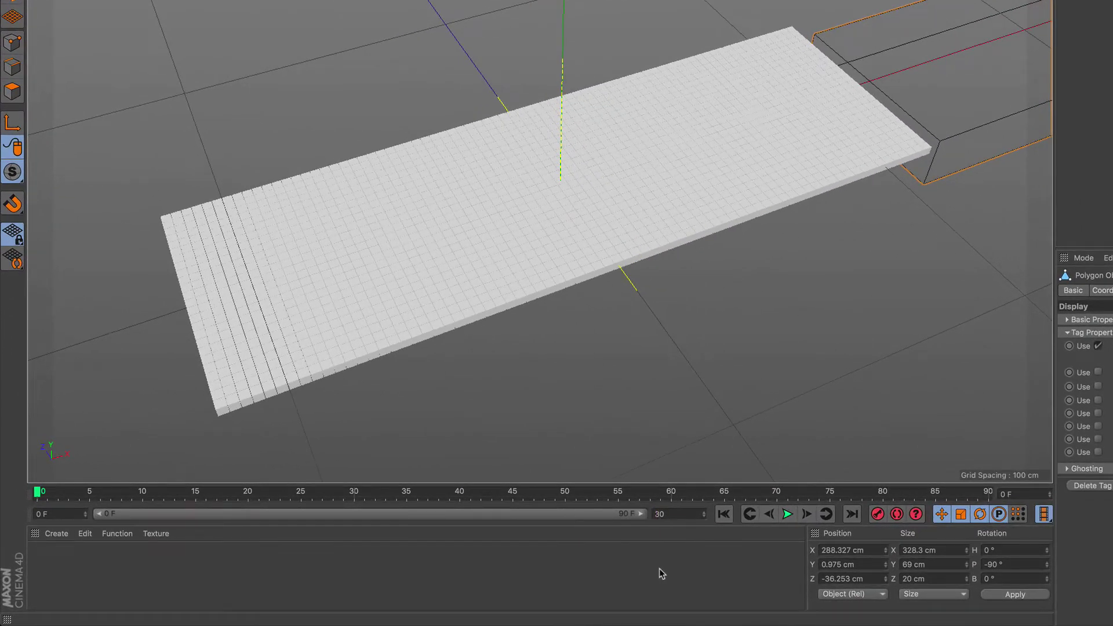
Extend the scene length and preview range to 300 frames
type("0")
left_click(661, 571)
left_click_drag(270, 516, 646, 515)
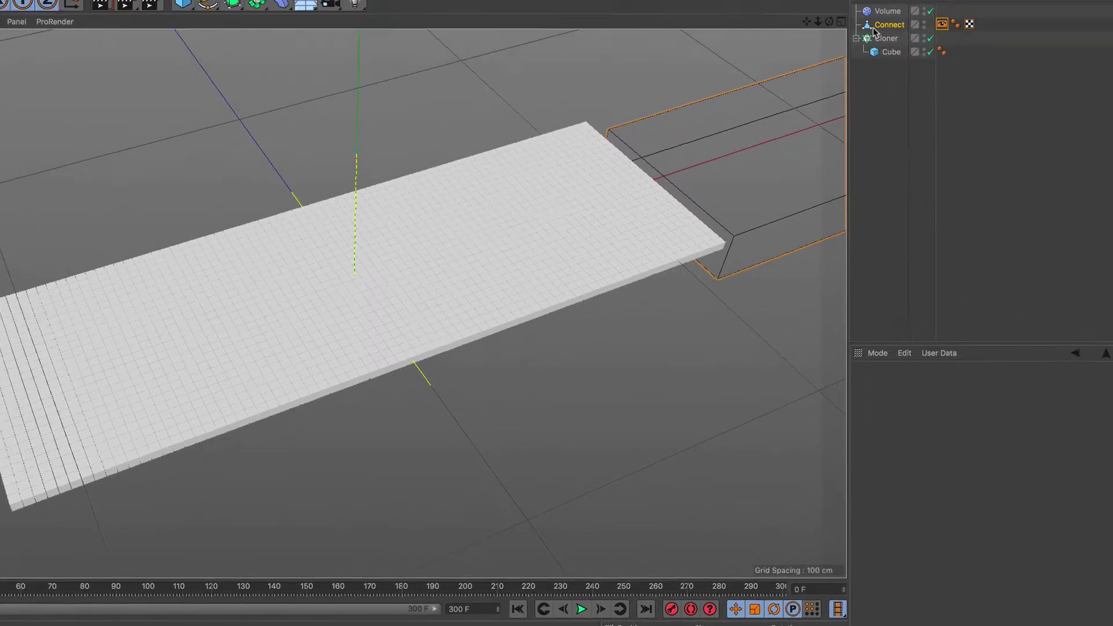
Keyframe the Connect lettering sliding left along X from 288 cm to -284.884 cm by frame 290
left_click(874, 28)
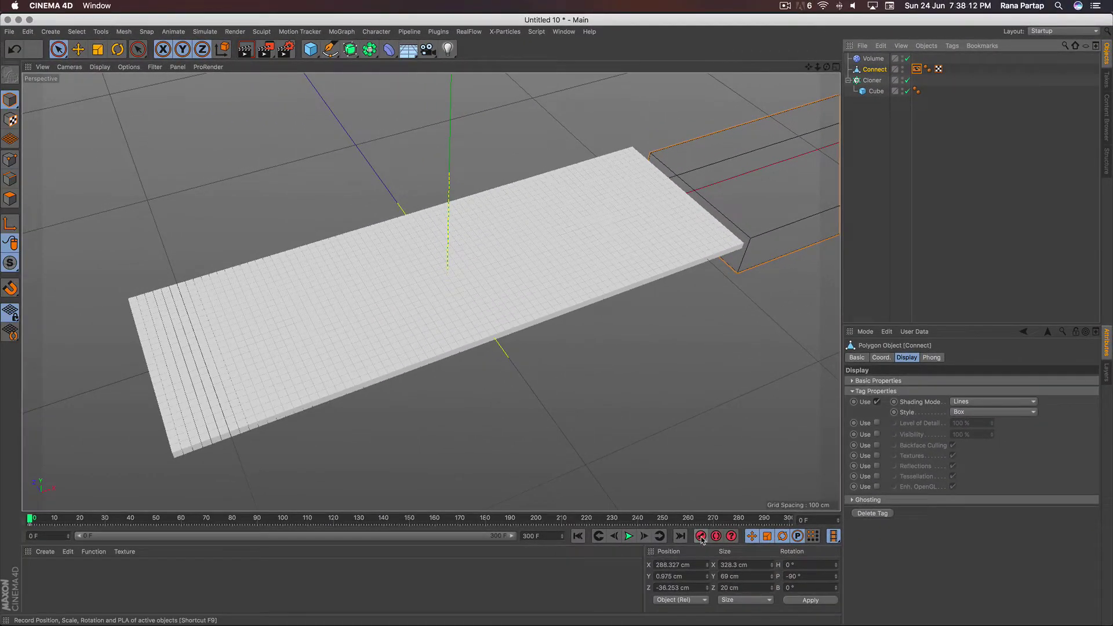
left_click(764, 518)
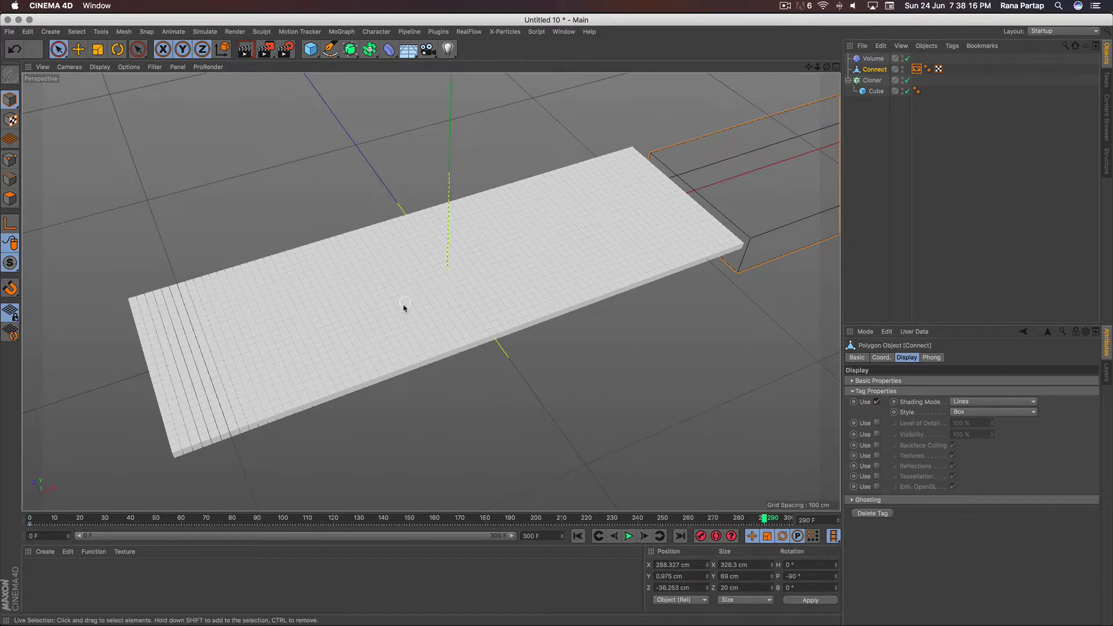
right_click_drag(402, 284, 404, 380, "alt")
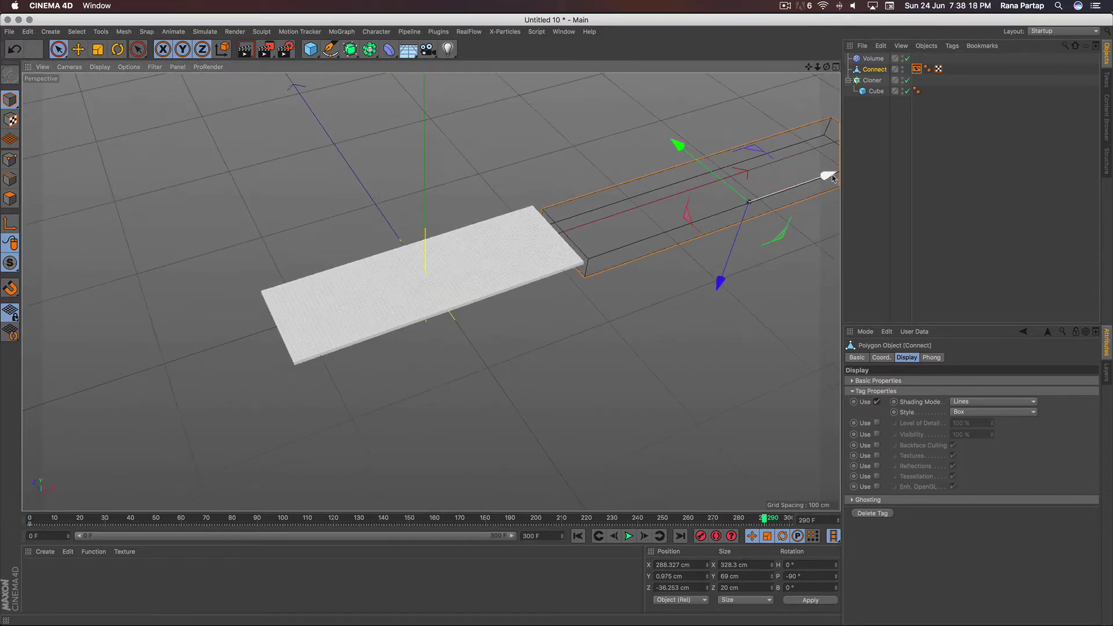
mouse_move(833, 179)
left_mouse_down()
mouse_move(194, 377)
mouse_move(149, 405)
left_mouse_up()
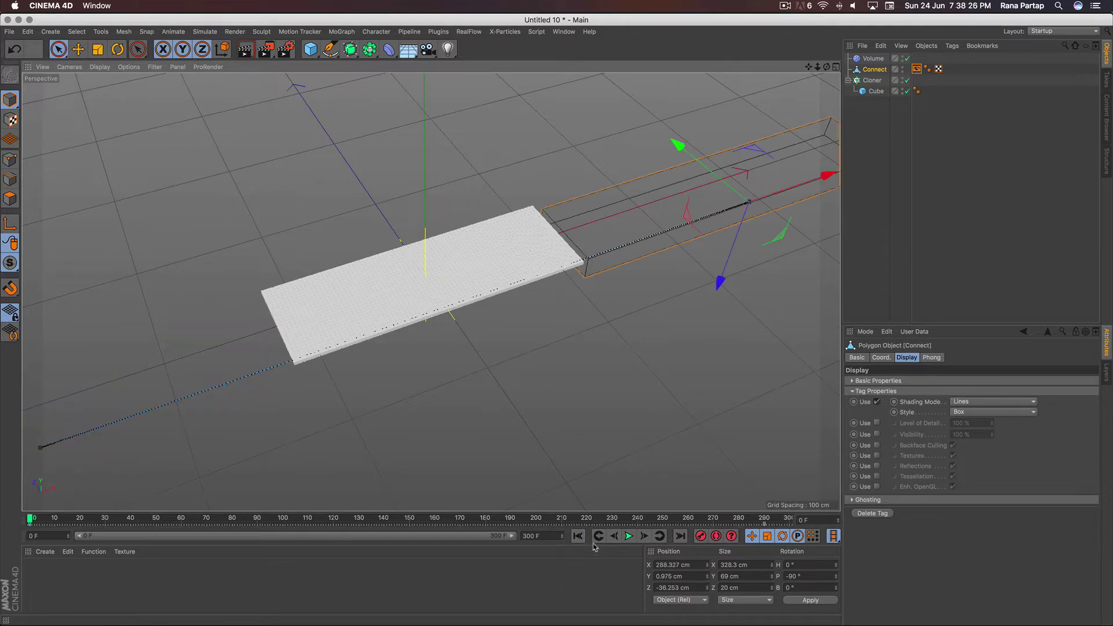
scroll(440, 283, "up", 2)
scroll(455, 244, "up", 3)
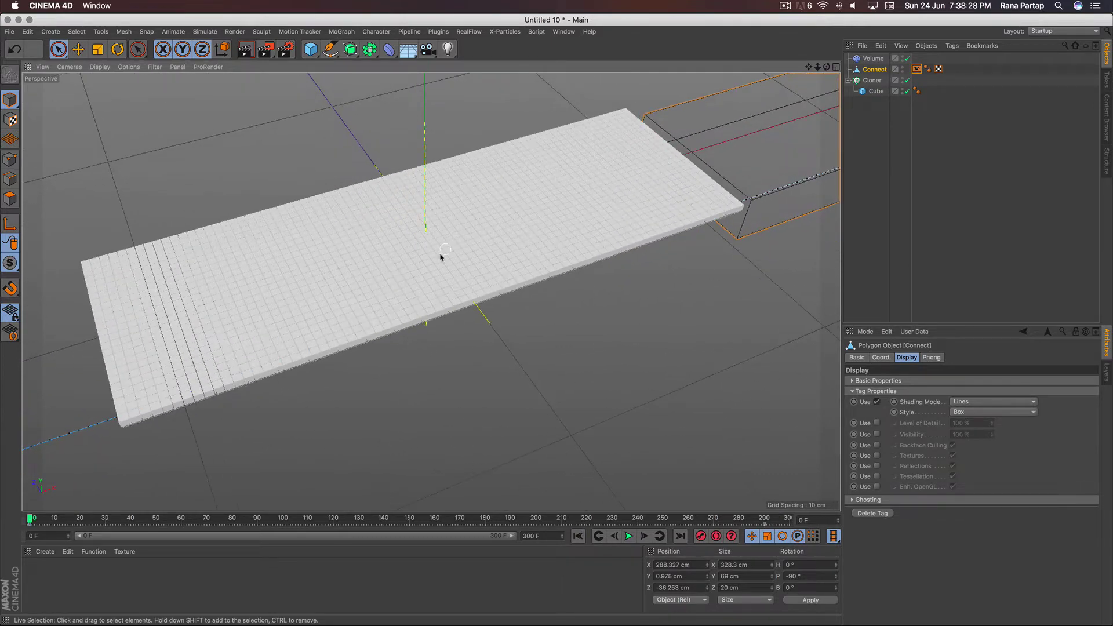
scroll(446, 263, "up", 2)
Play the animation, pause at frame 114, and orbit to a low view of the VO letters
left_click(629, 538)
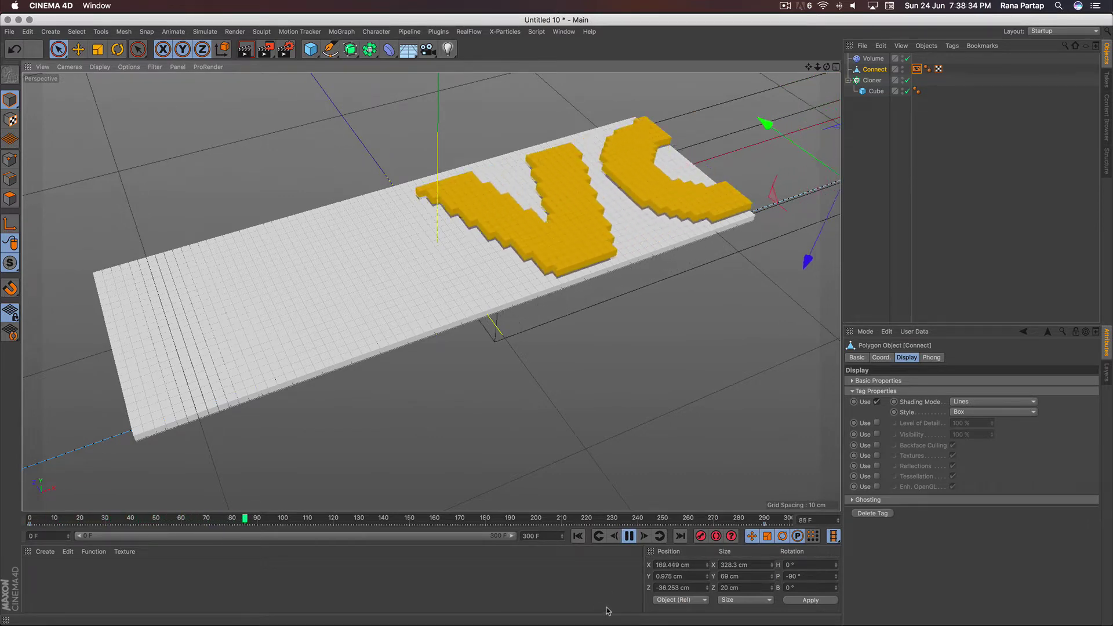
left_click(628, 536)
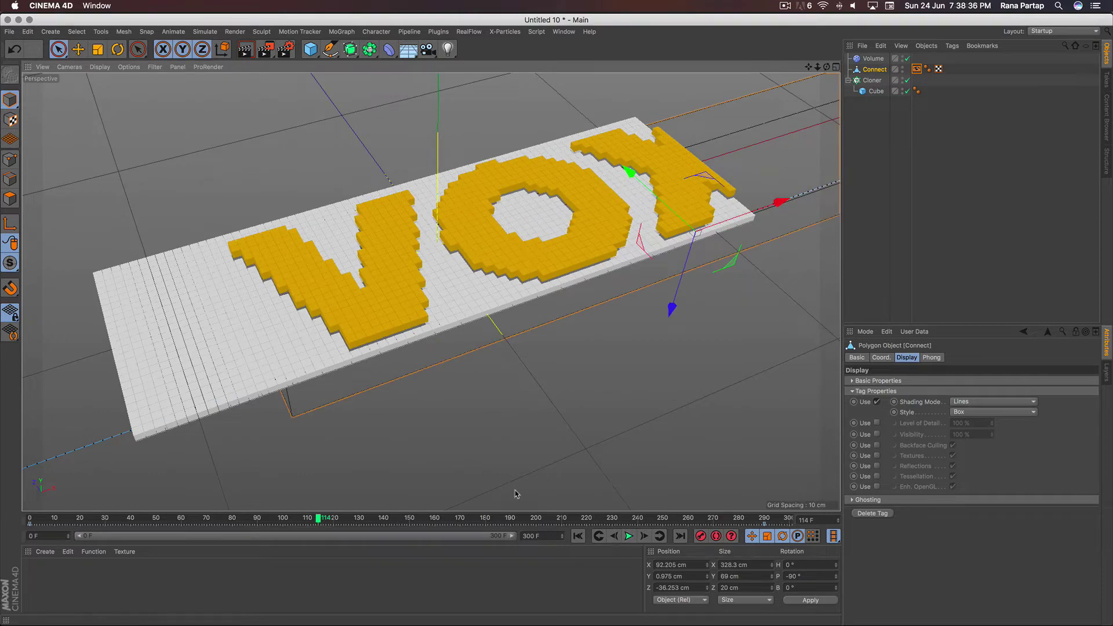
scroll(361, 237, "up", 5)
scroll(361, 236, "down", 3)
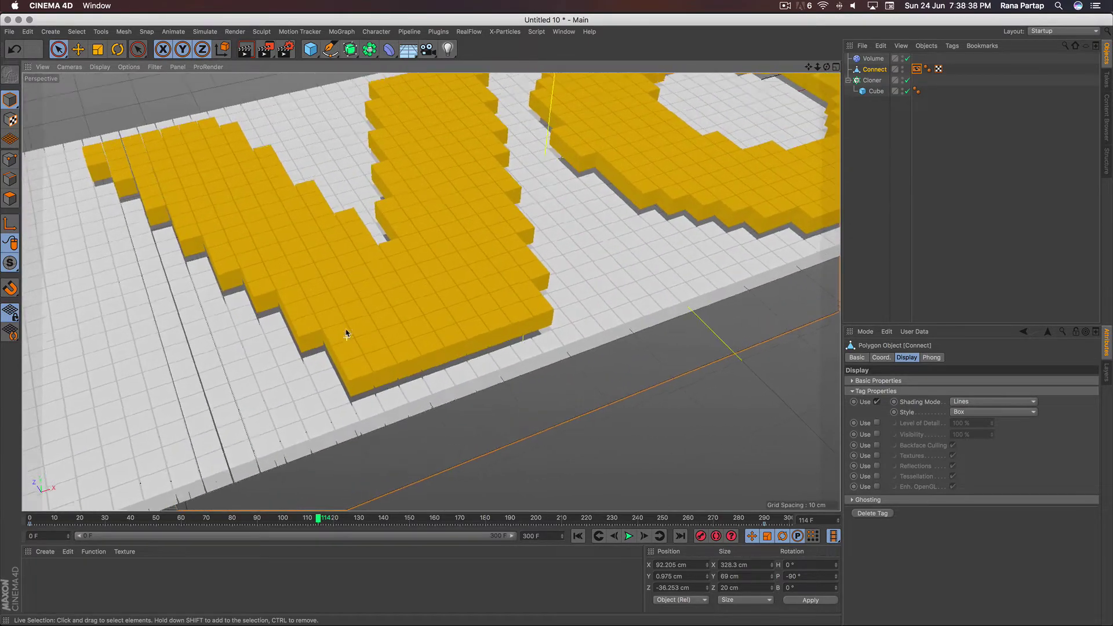
mouse_move(361, 237)
left_mouse_down("alt")
mouse_move(371, 263)
mouse_move(380, 182)
mouse_move(356, 325)
mouse_move(432, 271)
mouse_move(506, 324)
left_mouse_up("alt")
scroll(374, 321, "down", 3)
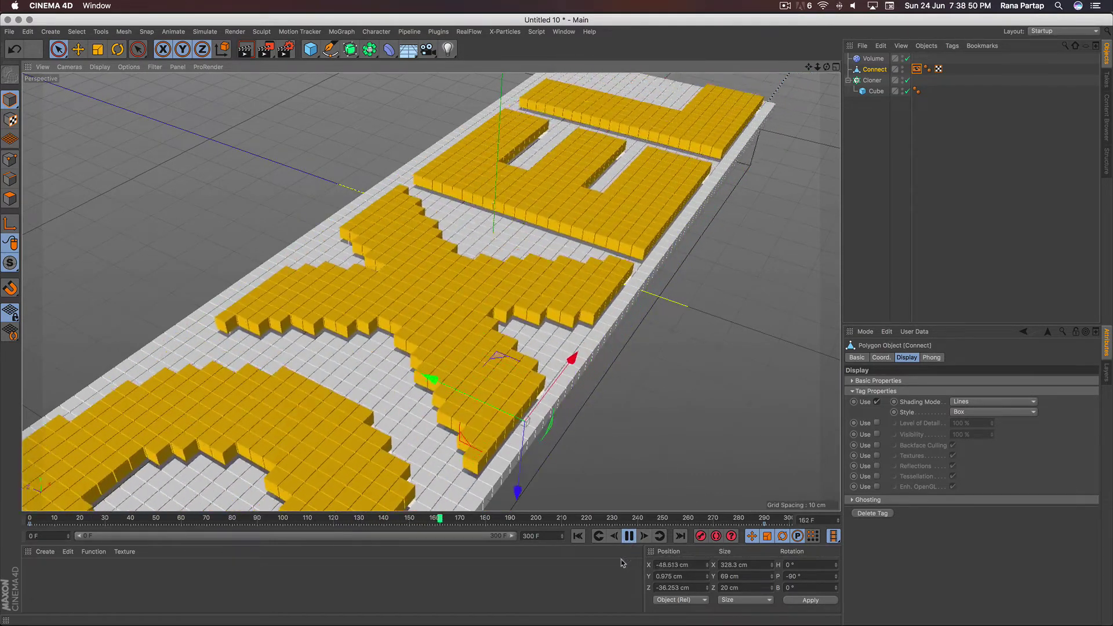
Keep replaying while orbiting around the voxel letters, finally pausing at frame 131
left_click(630, 537)
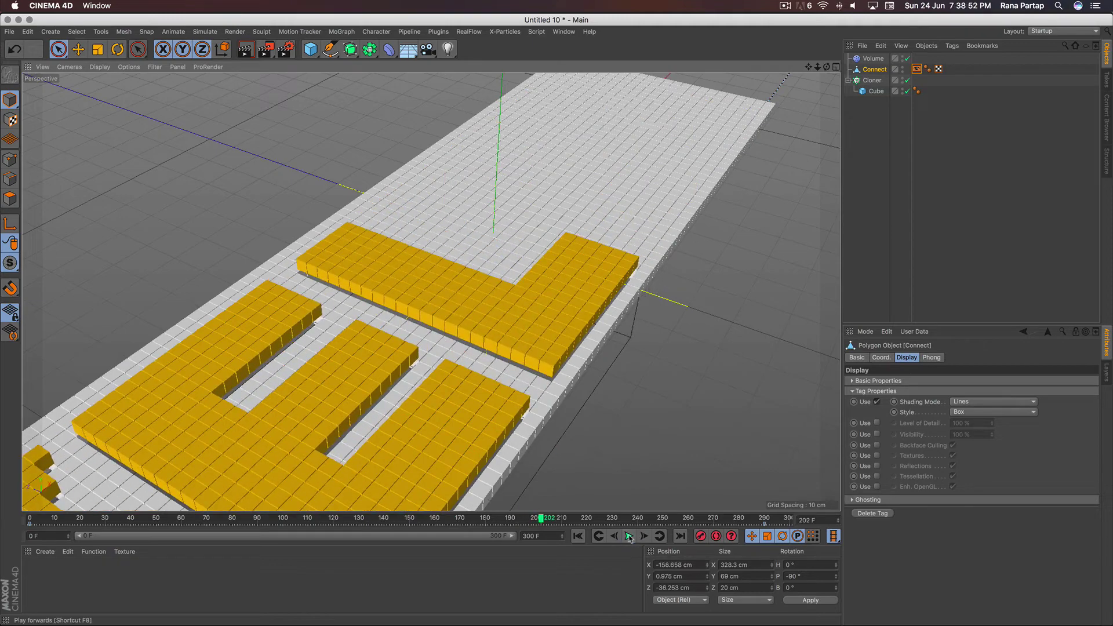
scroll(411, 362, "down", 5)
mouse_move(410, 361)
left_mouse_down("alt")
mouse_move(456, 362)
mouse_move(487, 319)
left_mouse_up("alt")
scroll(526, 253, "up", 5)
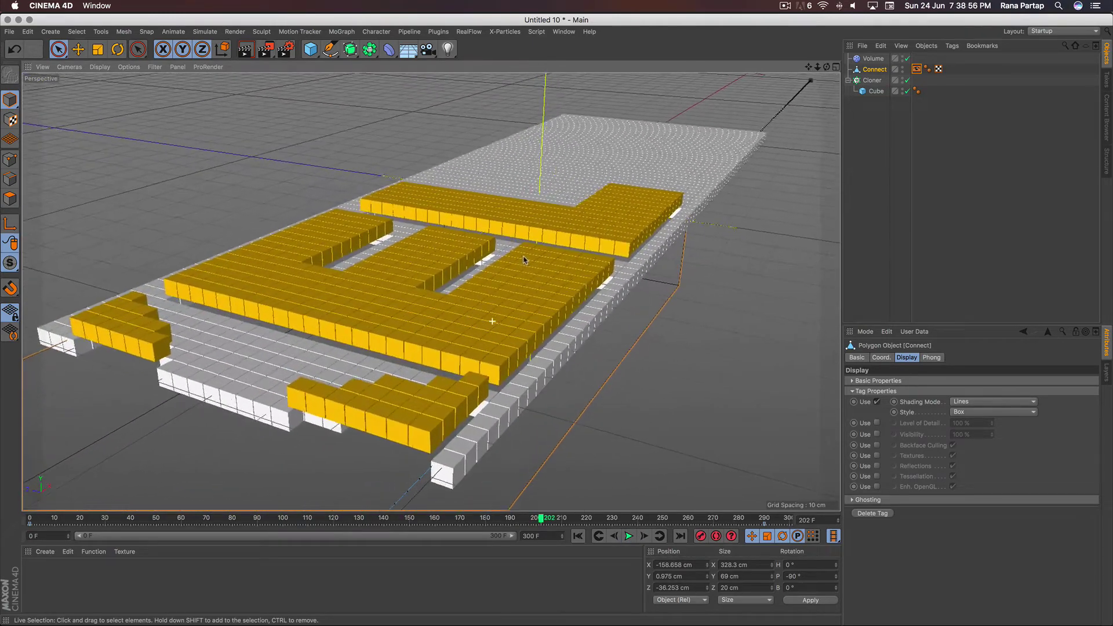
left_click_drag(526, 253, 502, 404, "alt")
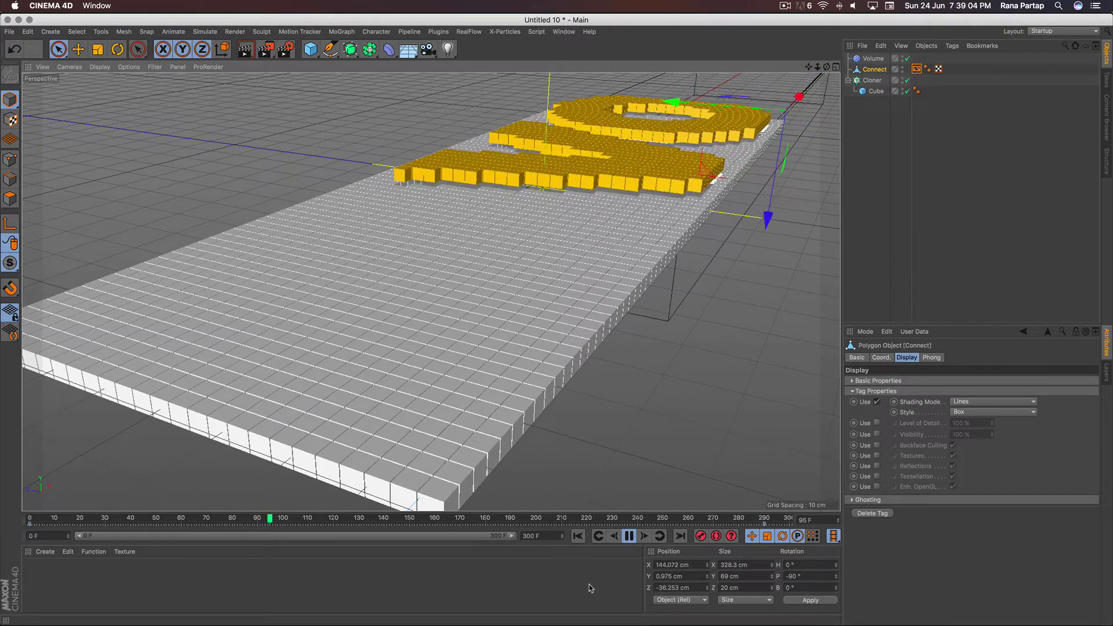
left_click(629, 536)
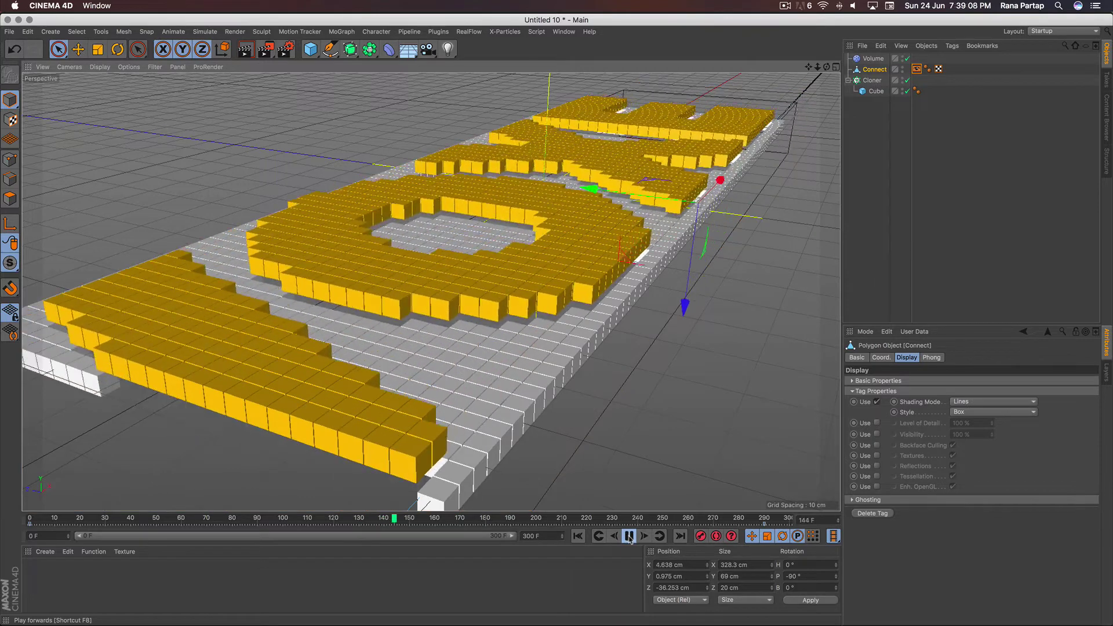
left_click(629, 536)
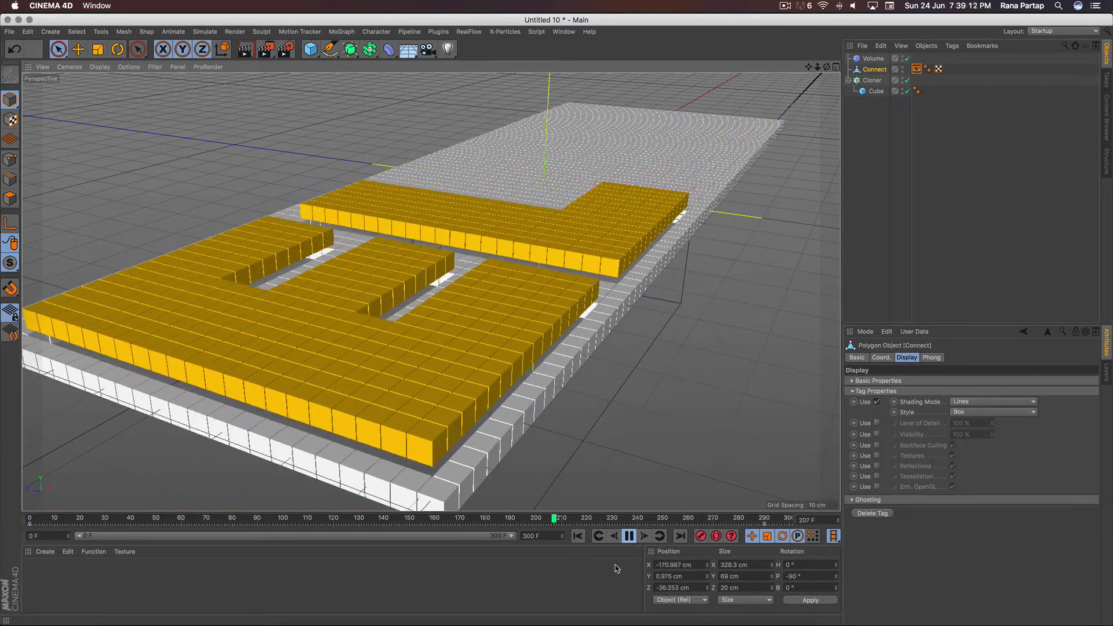
left_click(628, 536)
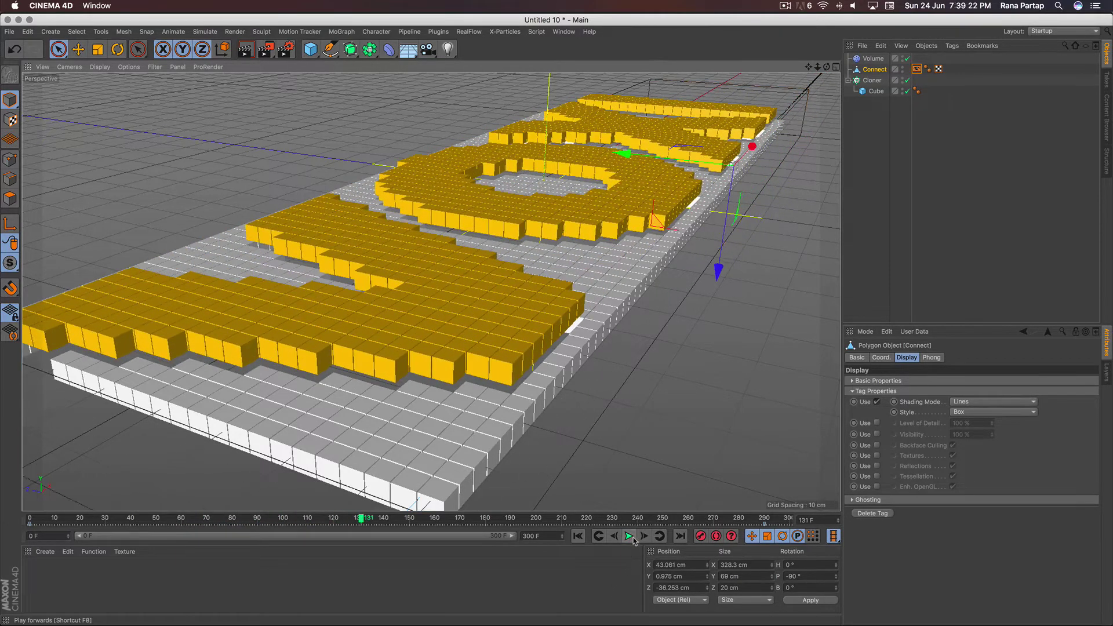
left_click(603, 538)
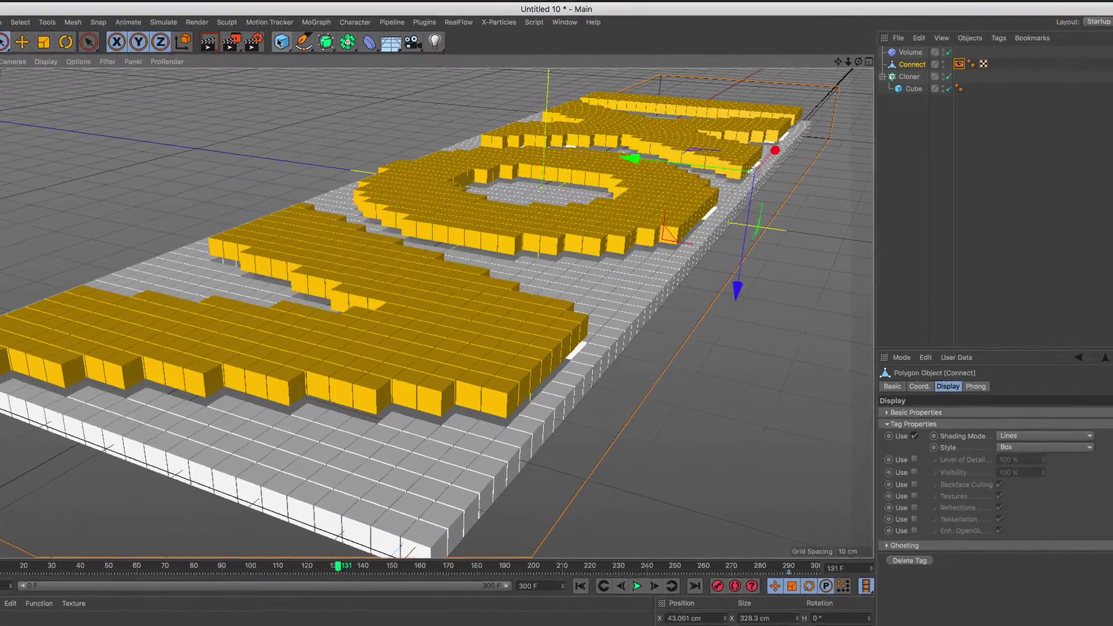
Add a 1 cm radius Sphere nested under the cloned Cube
left_click(310, 49)
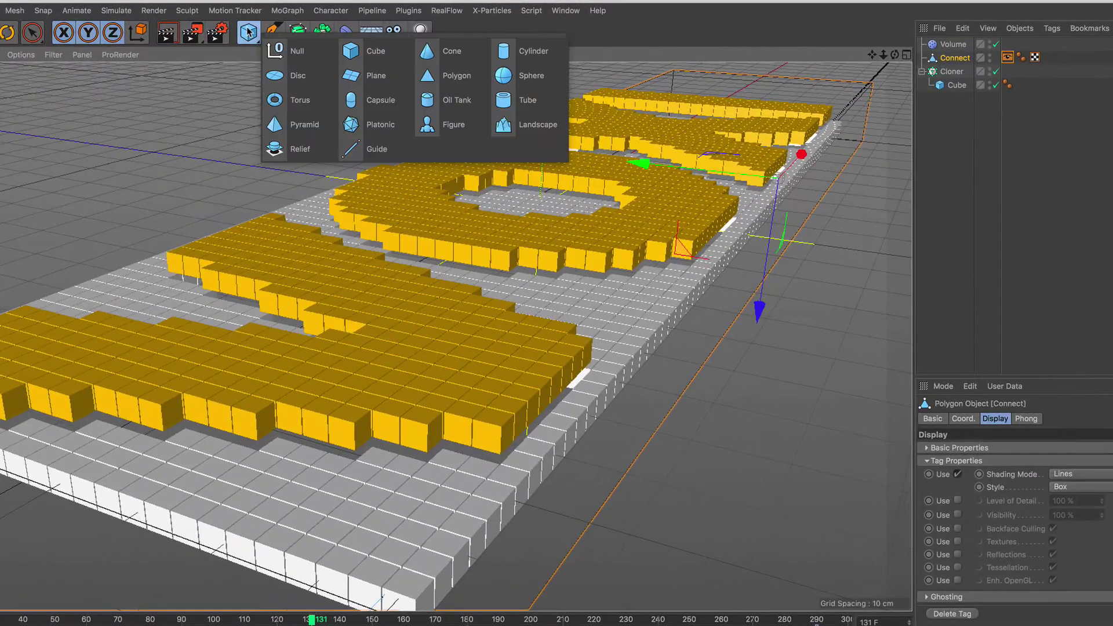
left_click(513, 86)
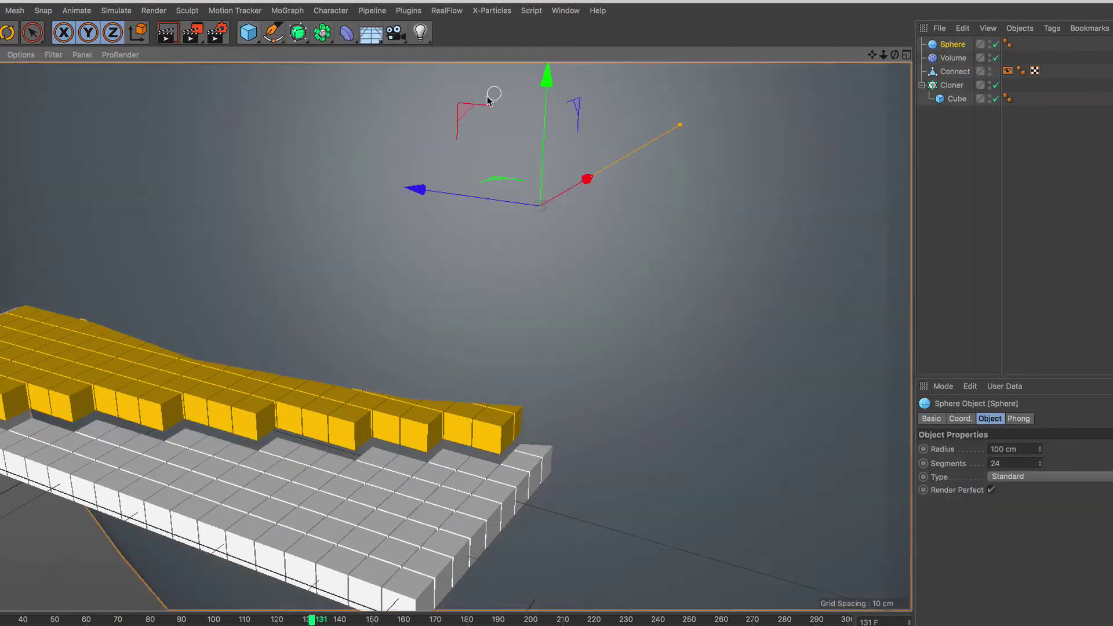
left_click(1012, 449)
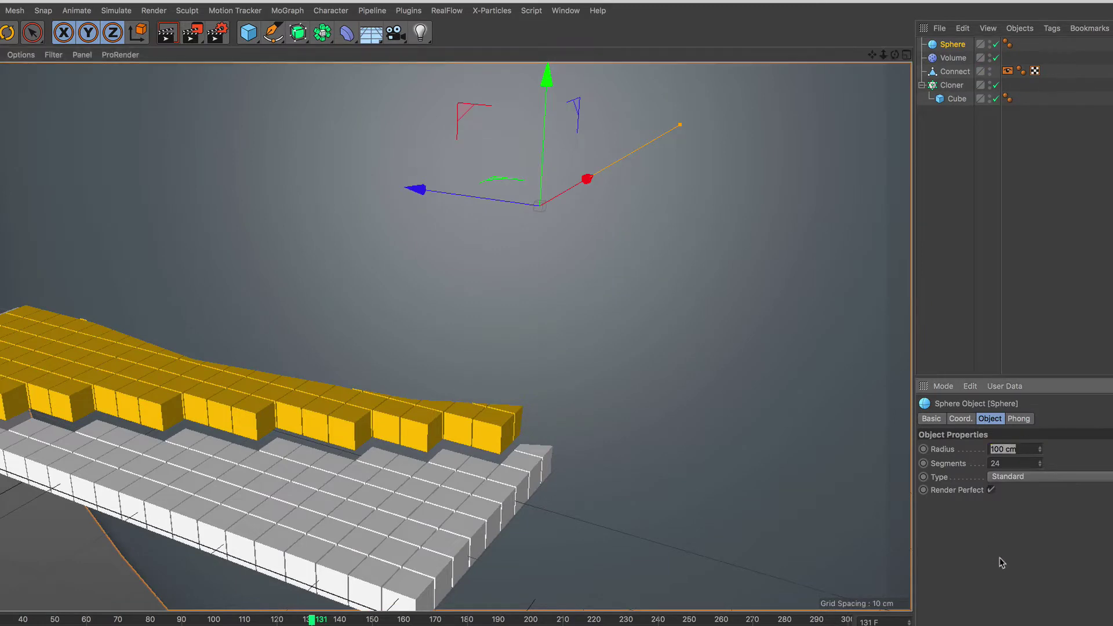
type("1")
key("Return")
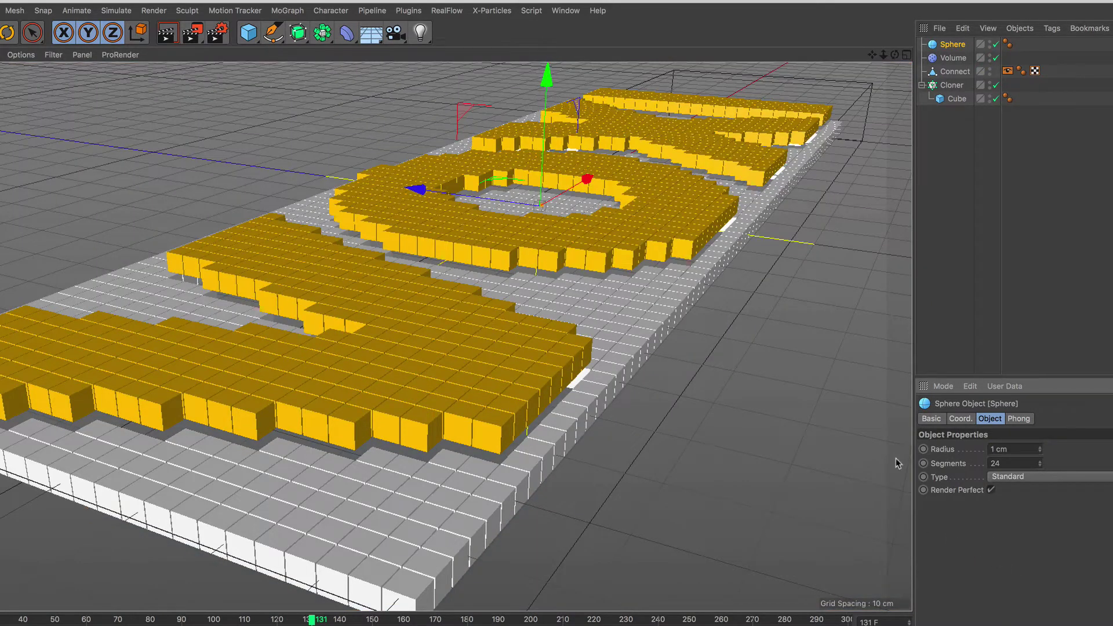
left_click_drag(951, 48, 961, 105)
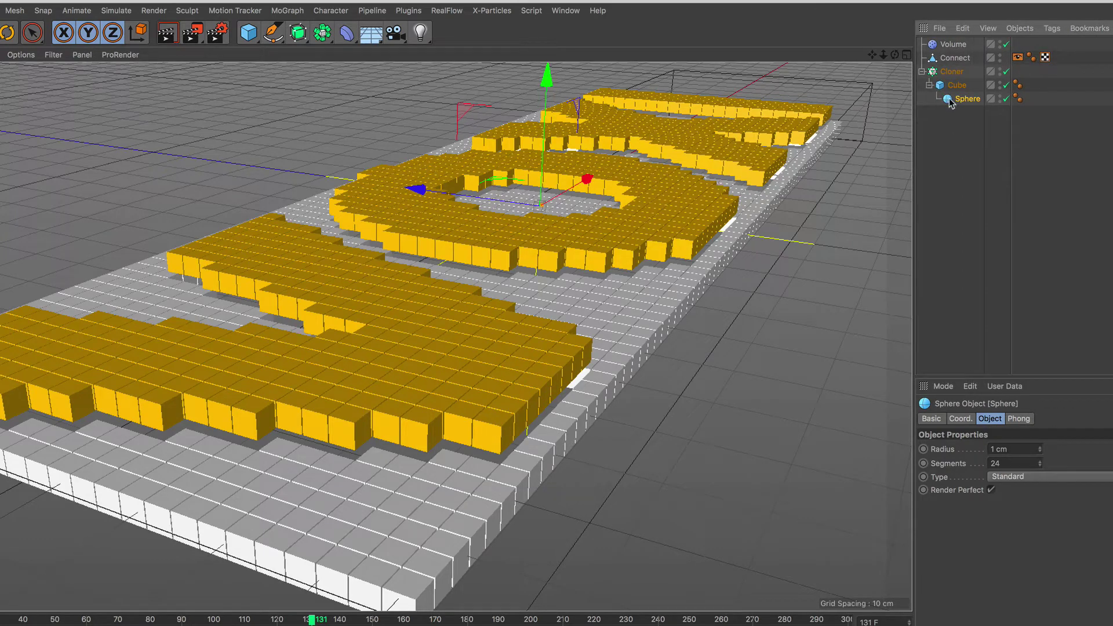
Raise the sphere stud to P.Y 1 cm with Z kept at 0, then rewind to frame 0
left_click(960, 419)
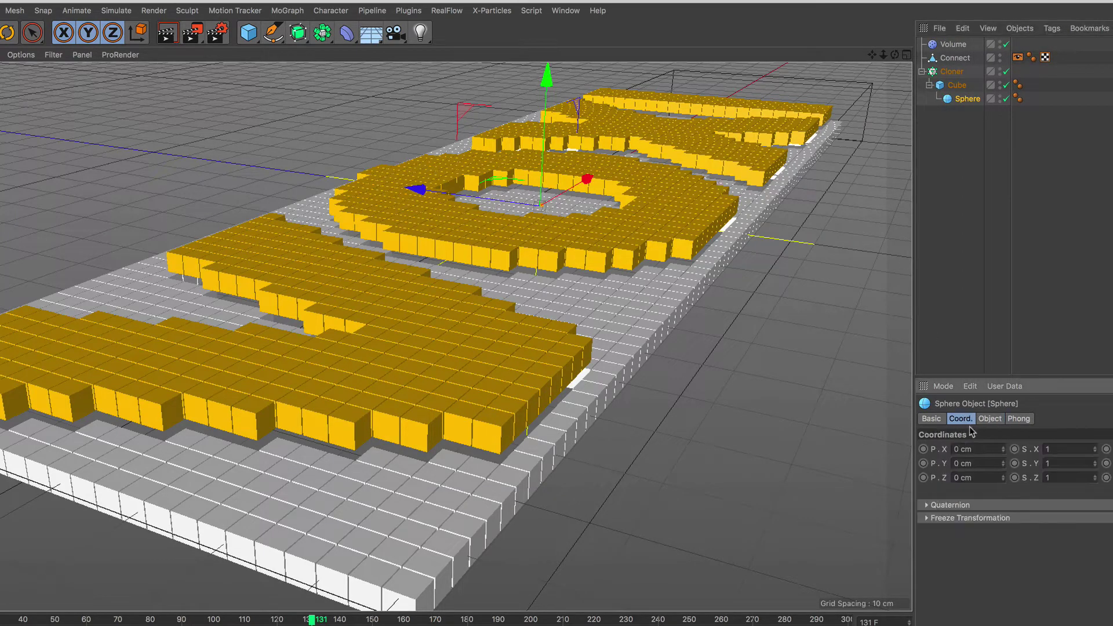
left_click(1003, 462)
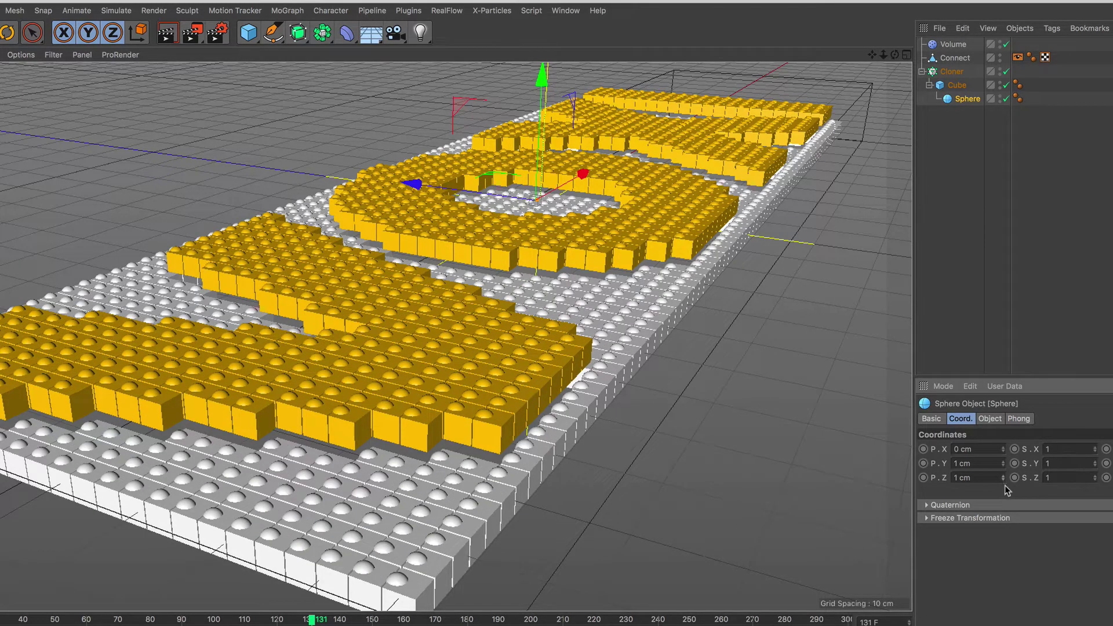
key("ctrl+z")
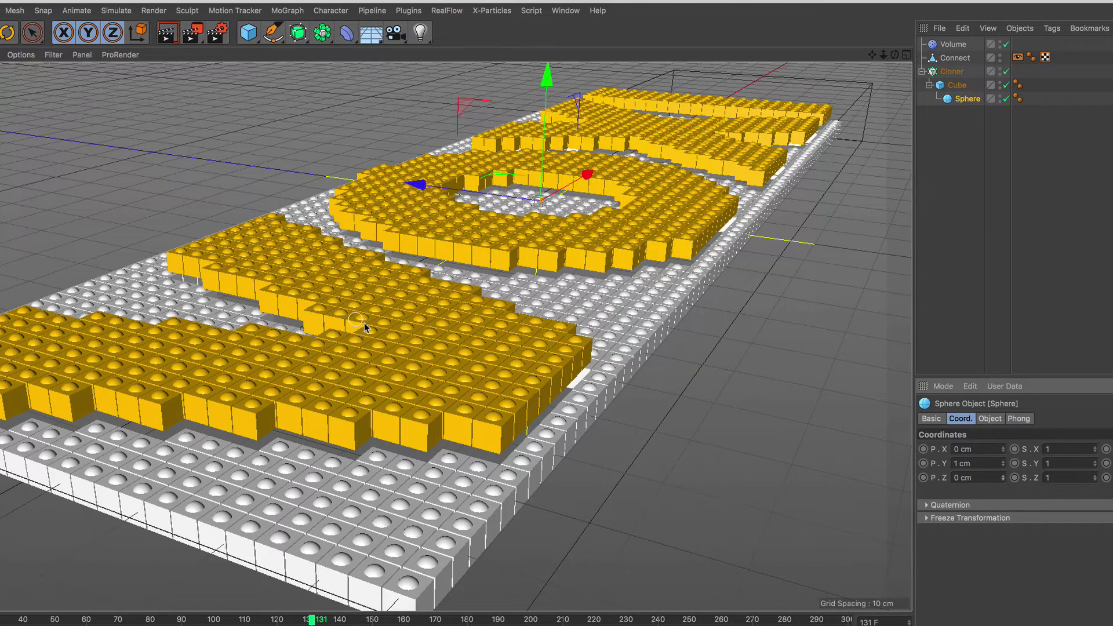
scroll(365, 331, "down", 5)
scroll(374, 352, "up", 5)
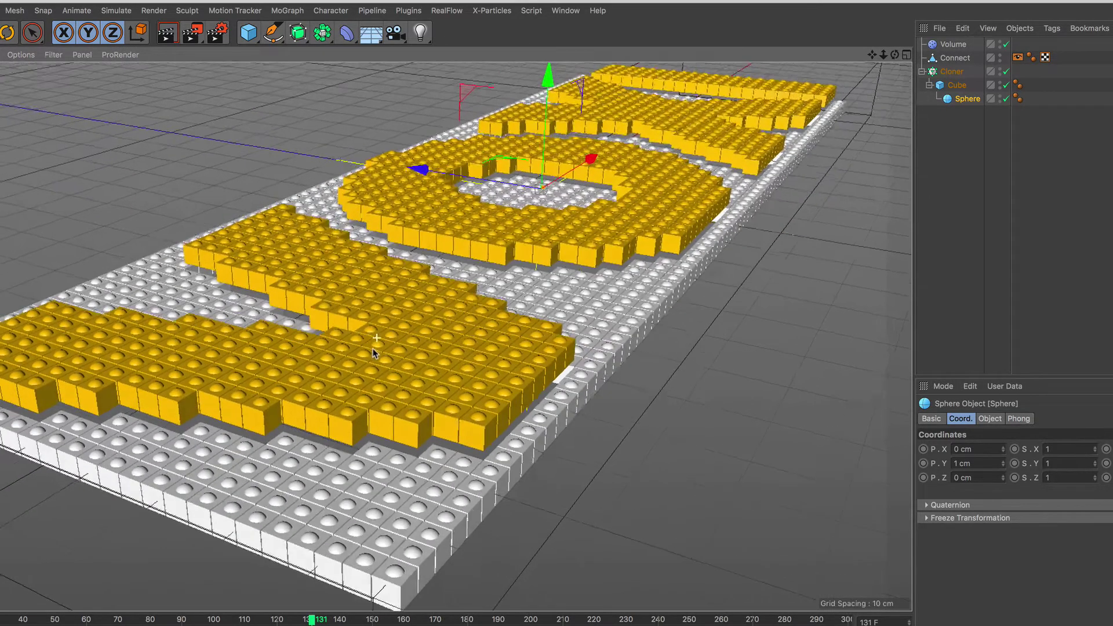
scroll(376, 351, "down", 2)
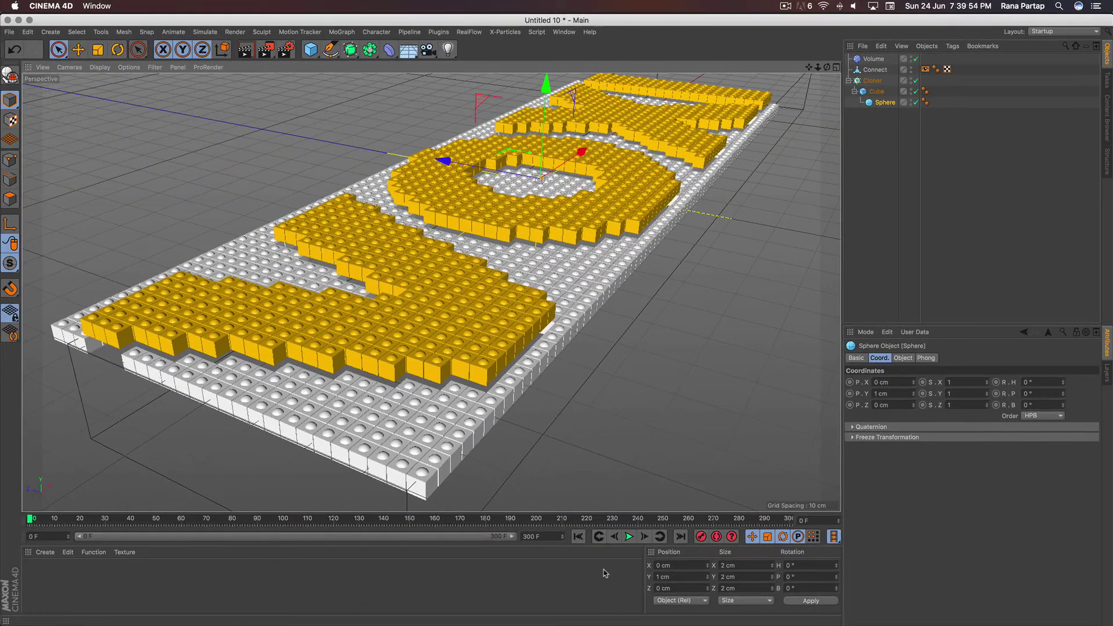
left_click(579, 543)
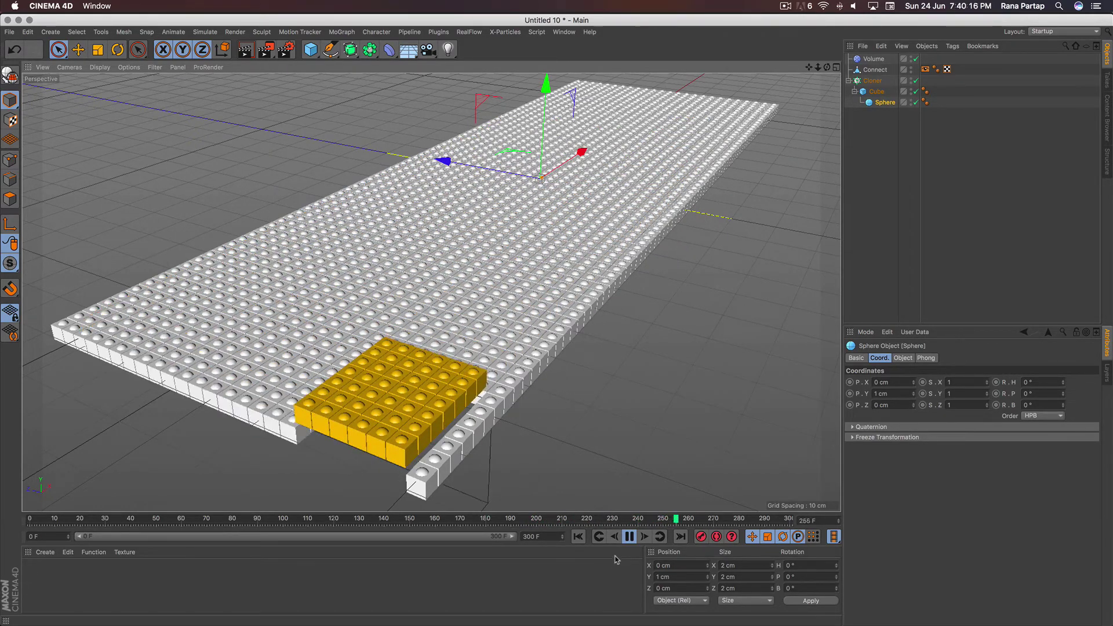
Stop playback, set the Connect object's keys to Linear interpolation, and rewind to the start
left_click(629, 539)
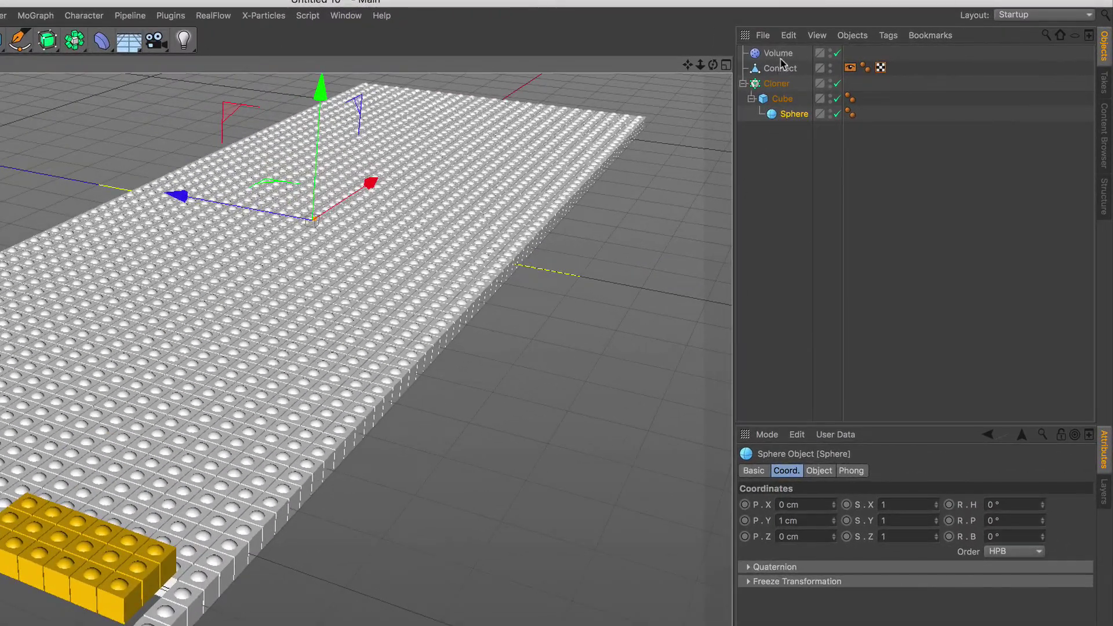
left_click(780, 69)
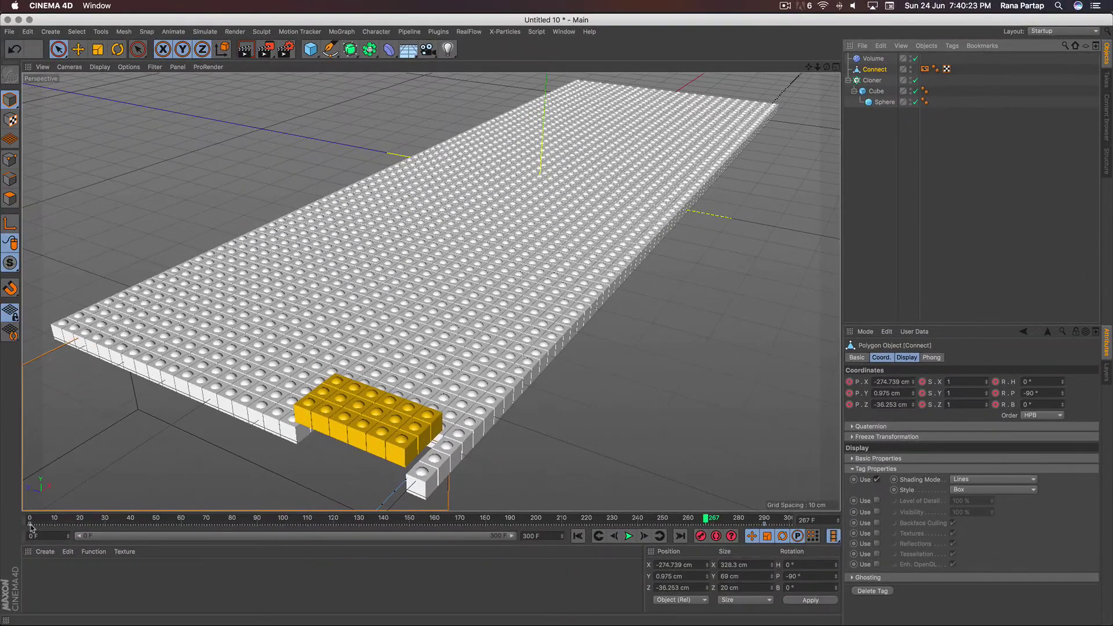
left_click(31, 524)
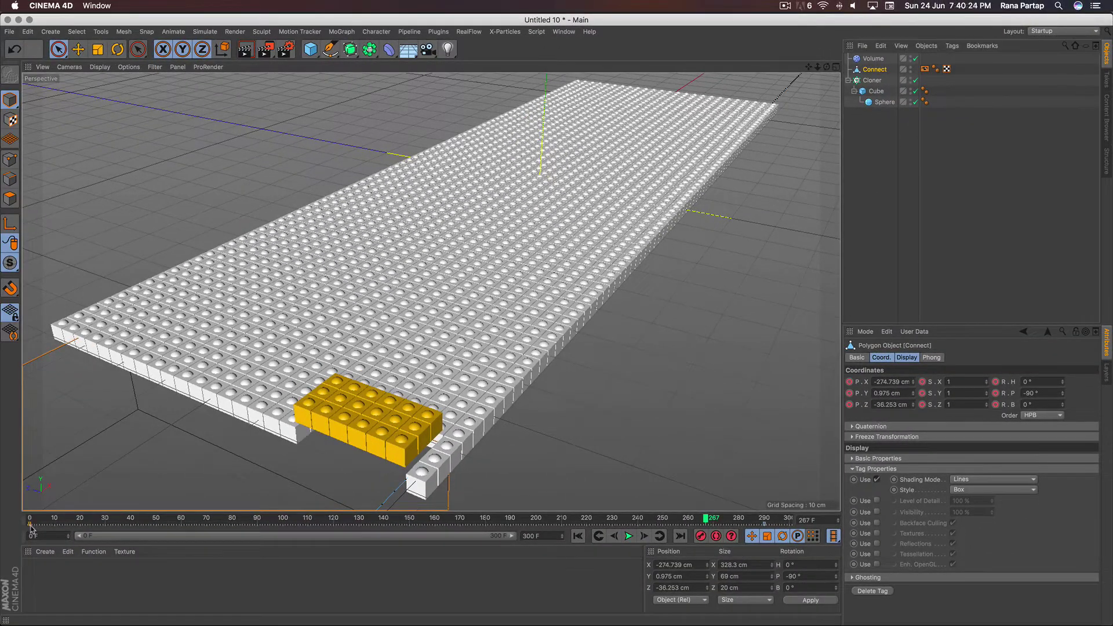
left_click(957, 371)
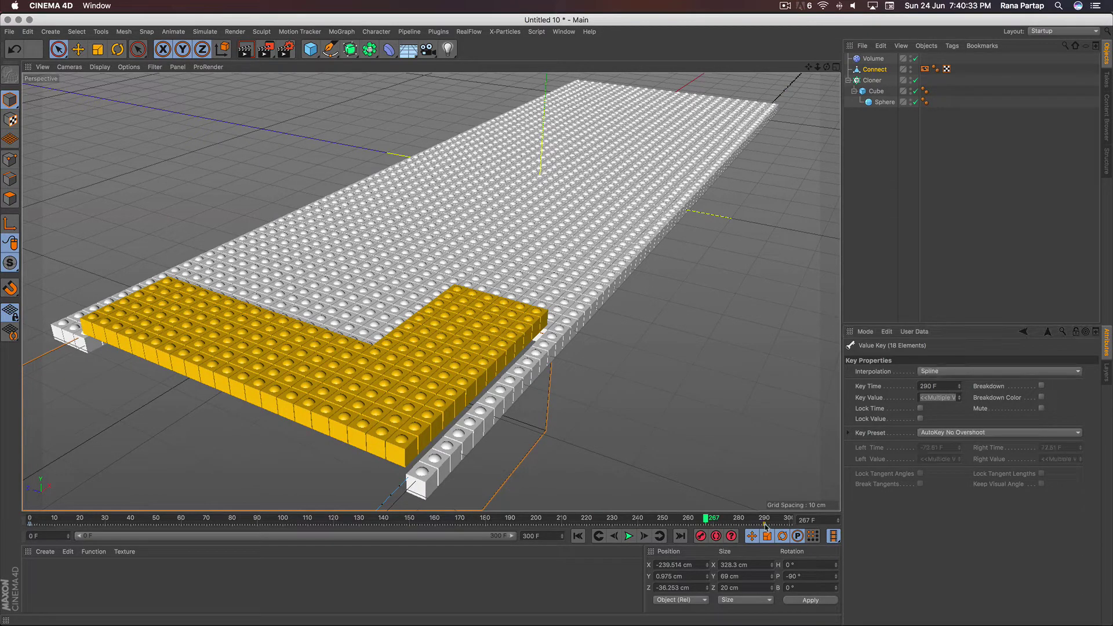
left_click(952, 372)
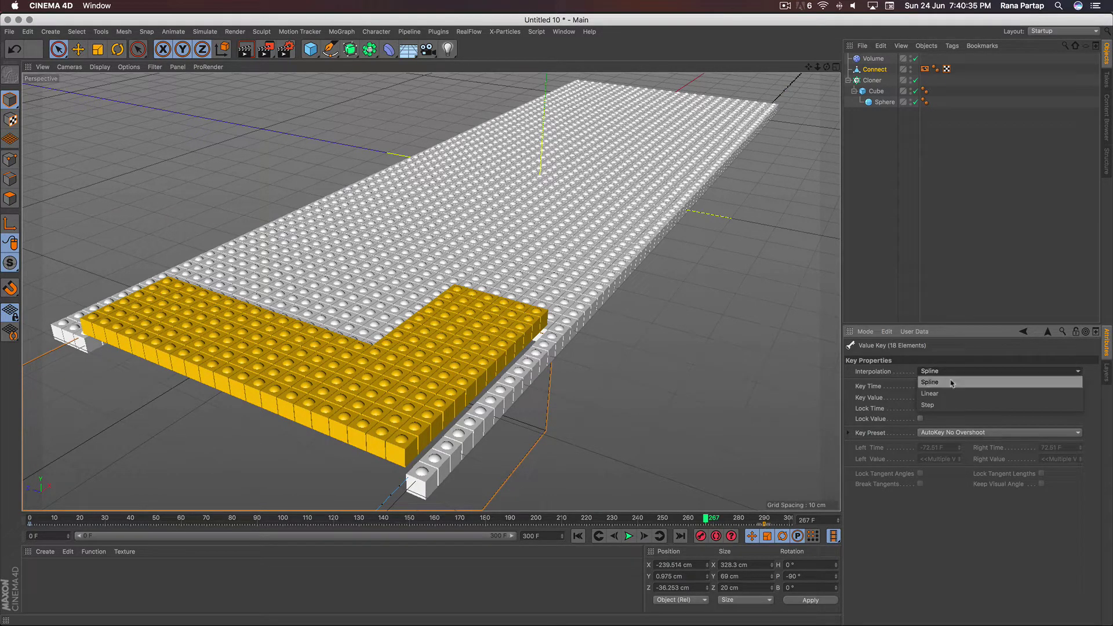
left_click(951, 393)
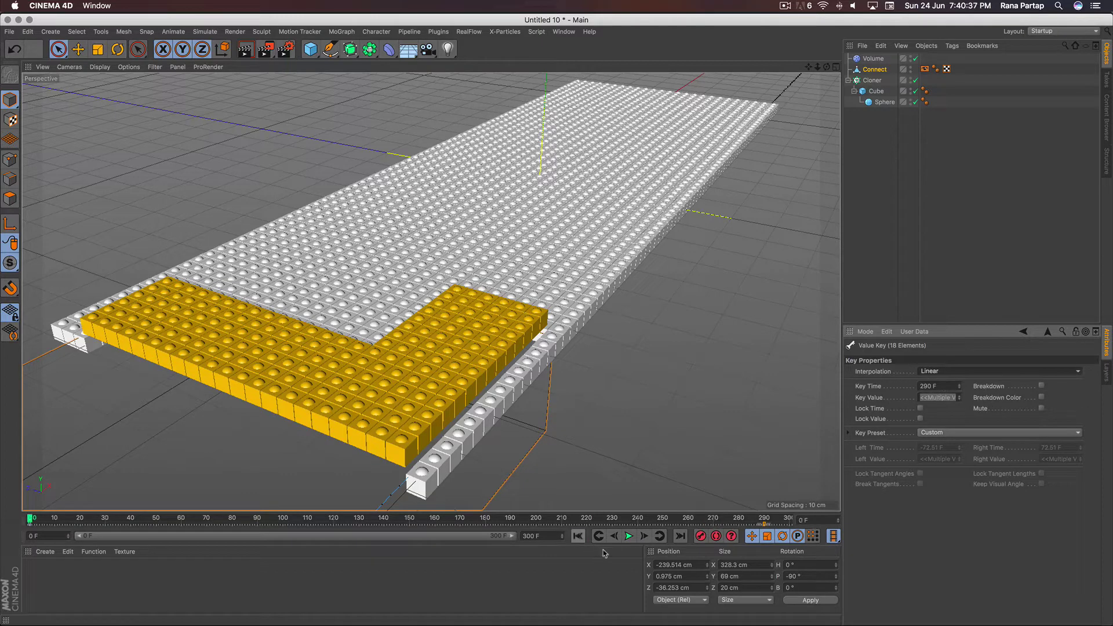
left_click(578, 539)
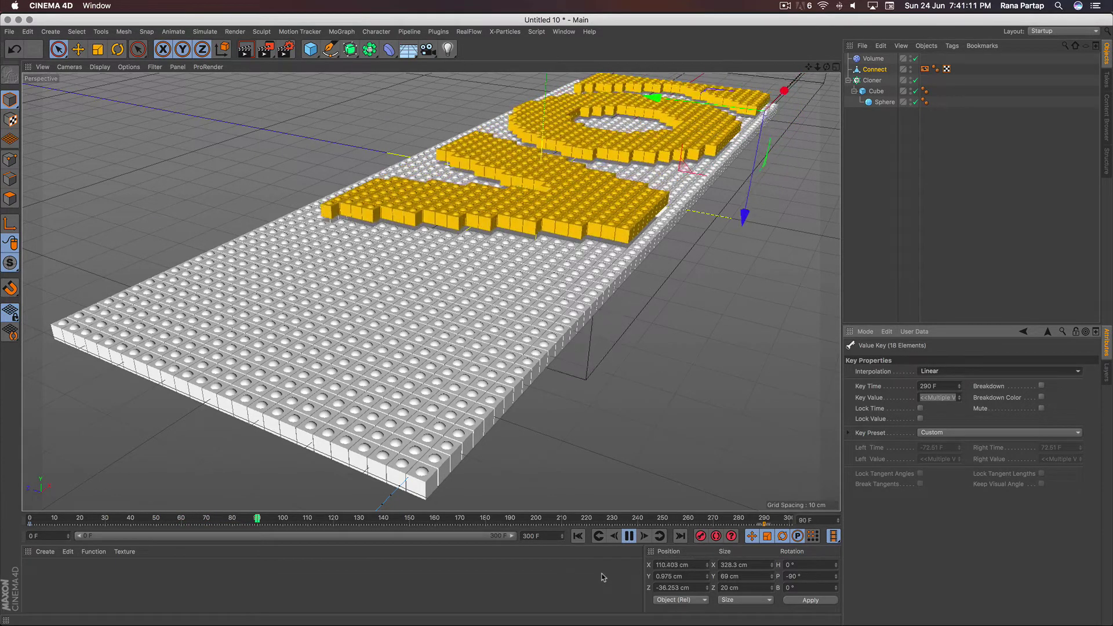
Pause the animation at frame 122 and create a new material named Mat
left_click(628, 536)
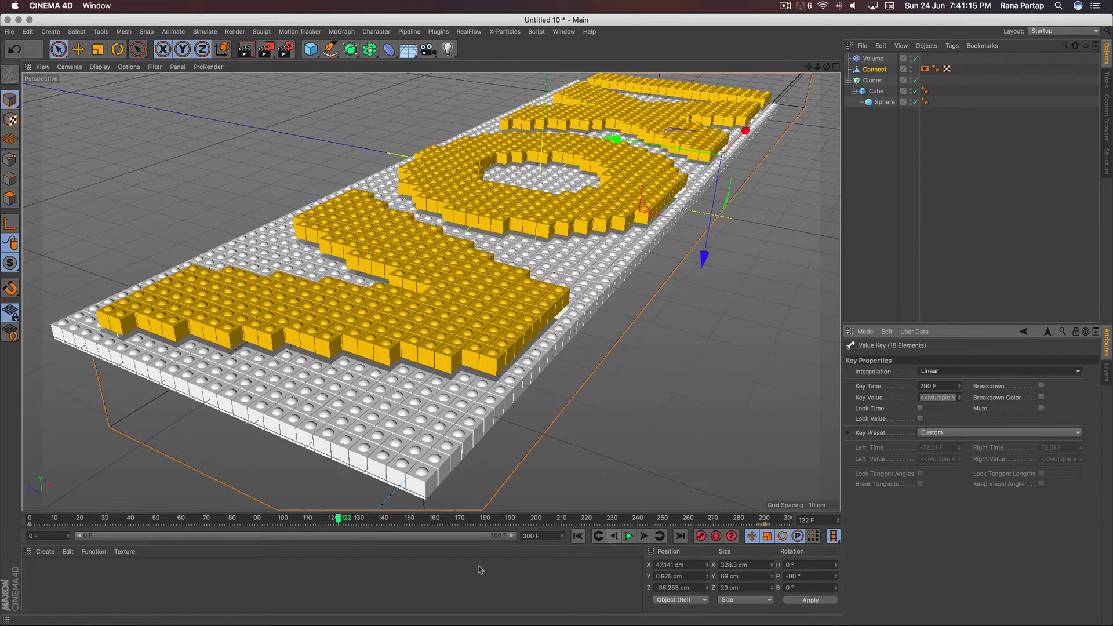
double_click(53, 571)
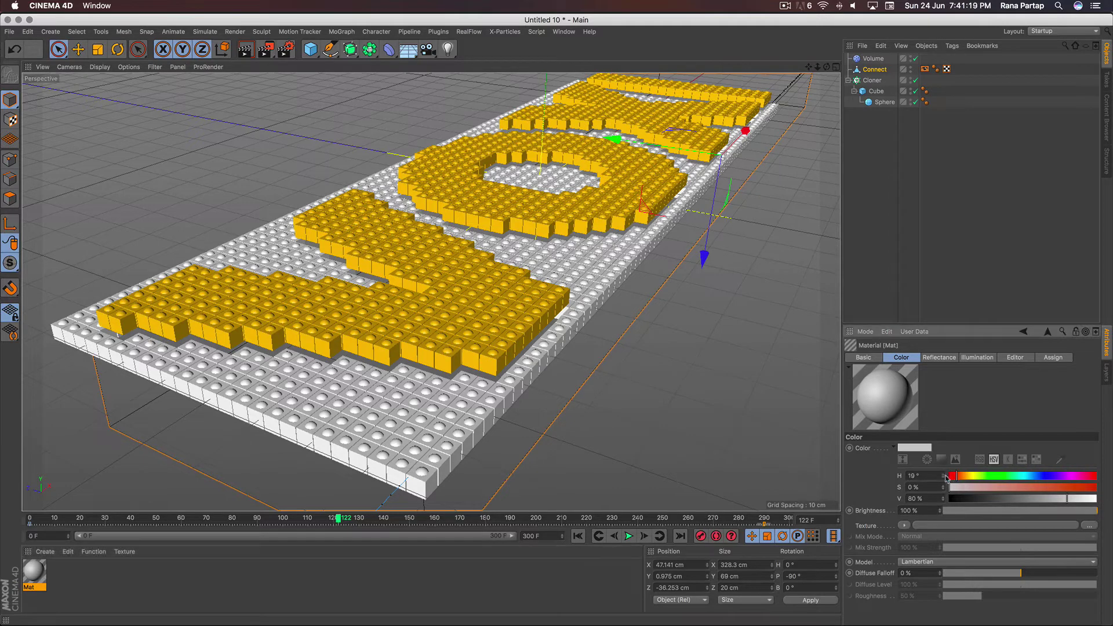
Tint Mat orange-brown (H 41°, S 93%, V 62%) and apply it to the Sphere studs
left_click(1057, 487)
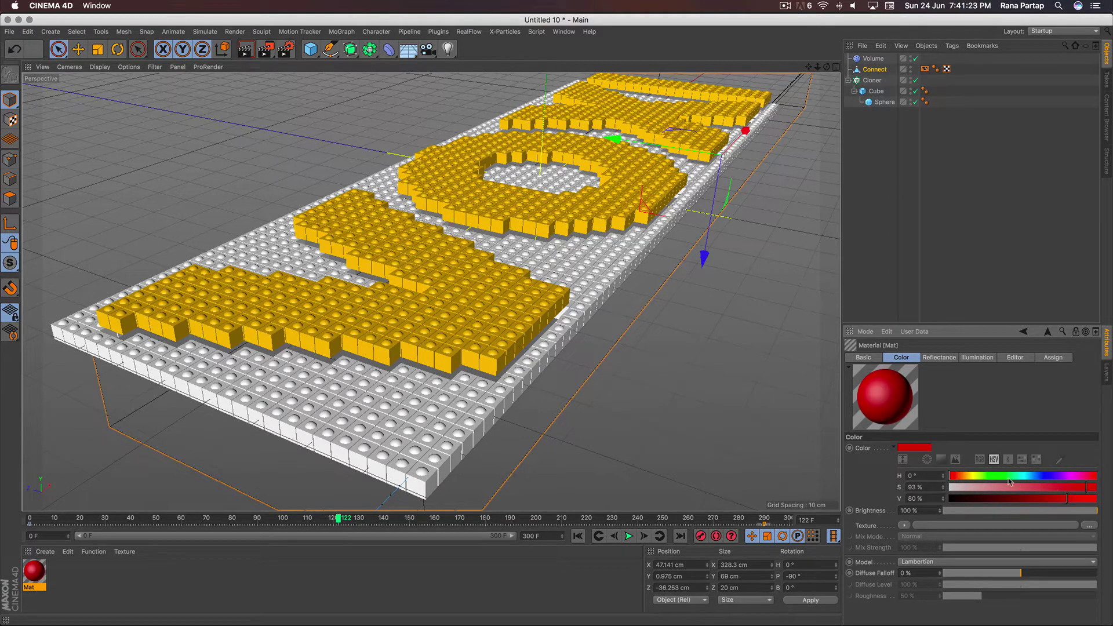
left_click_drag(976, 477, 968, 478)
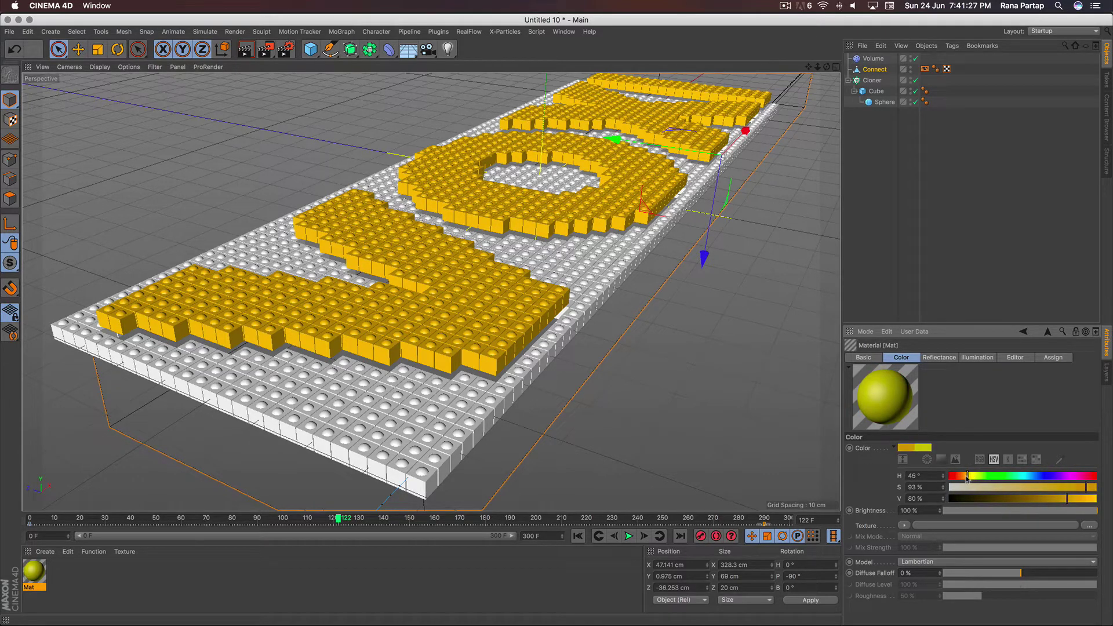
left_click_drag(1066, 499, 1040, 498)
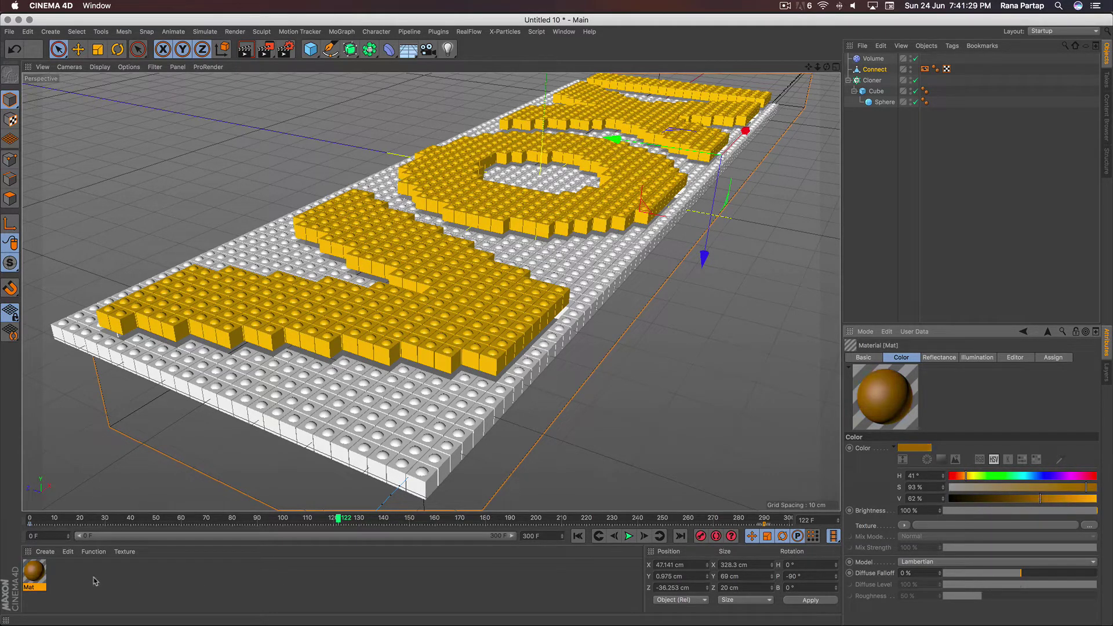
left_click_drag(34, 574, 259, 489)
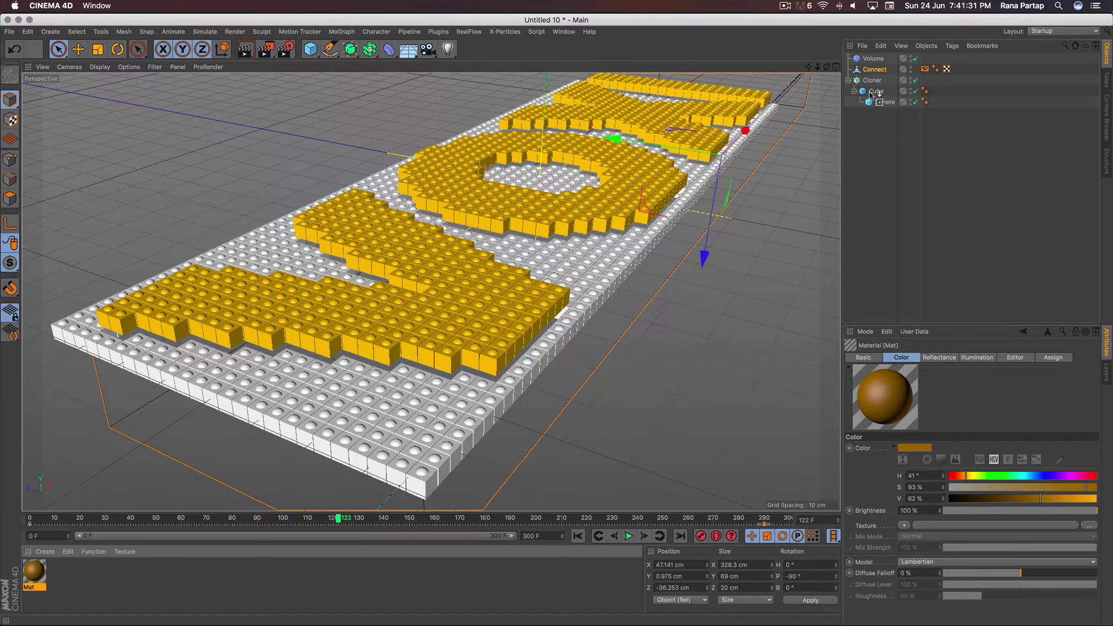
left_click_drag(762, 101, 931, 91)
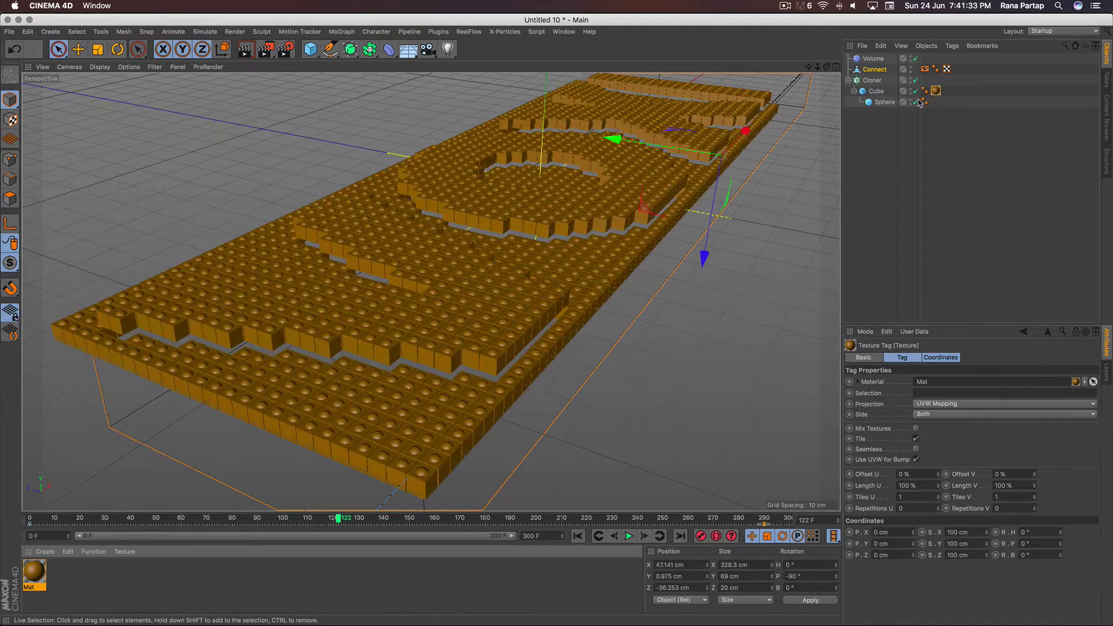
left_click(935, 91)
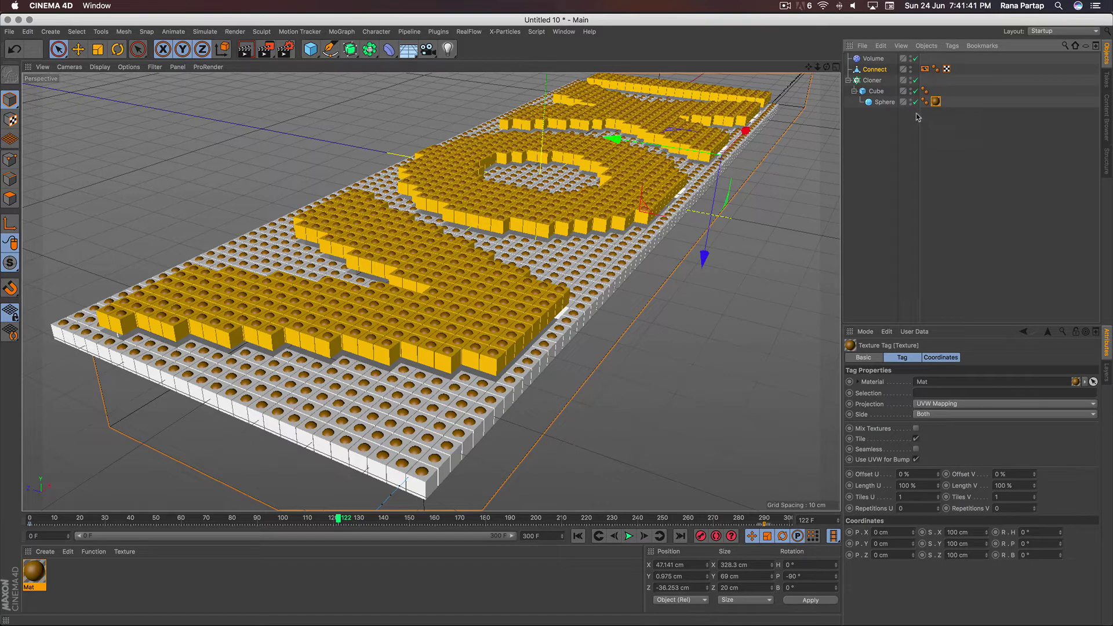
Play to frame 198 and show Mat's Color settings (H 41°, S 93%, V 62%)
left_click(629, 536)
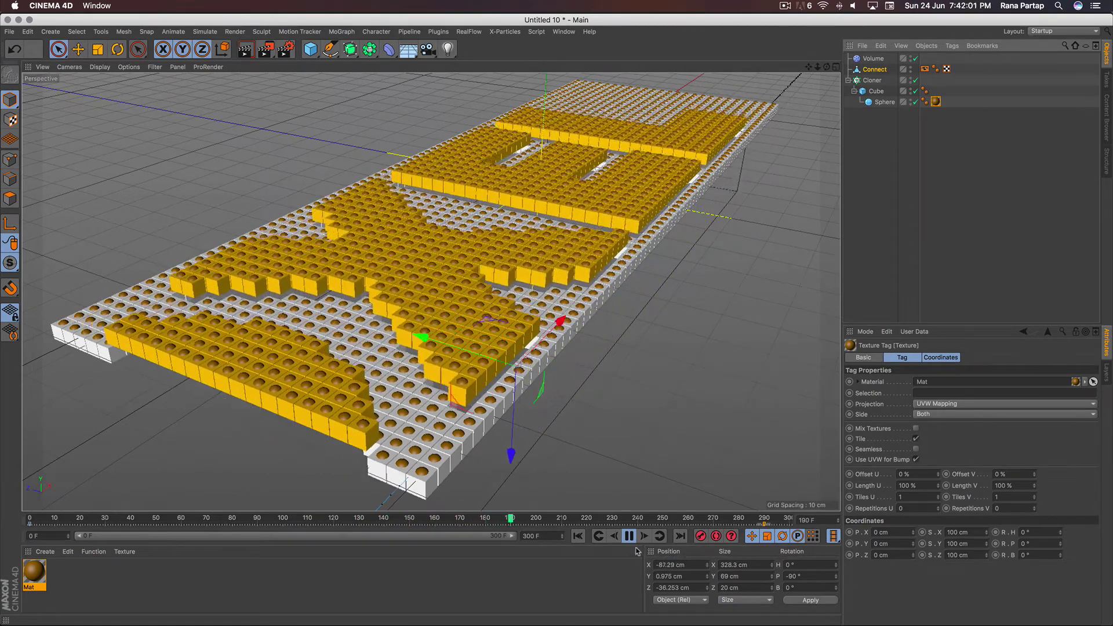
left_click(626, 539)
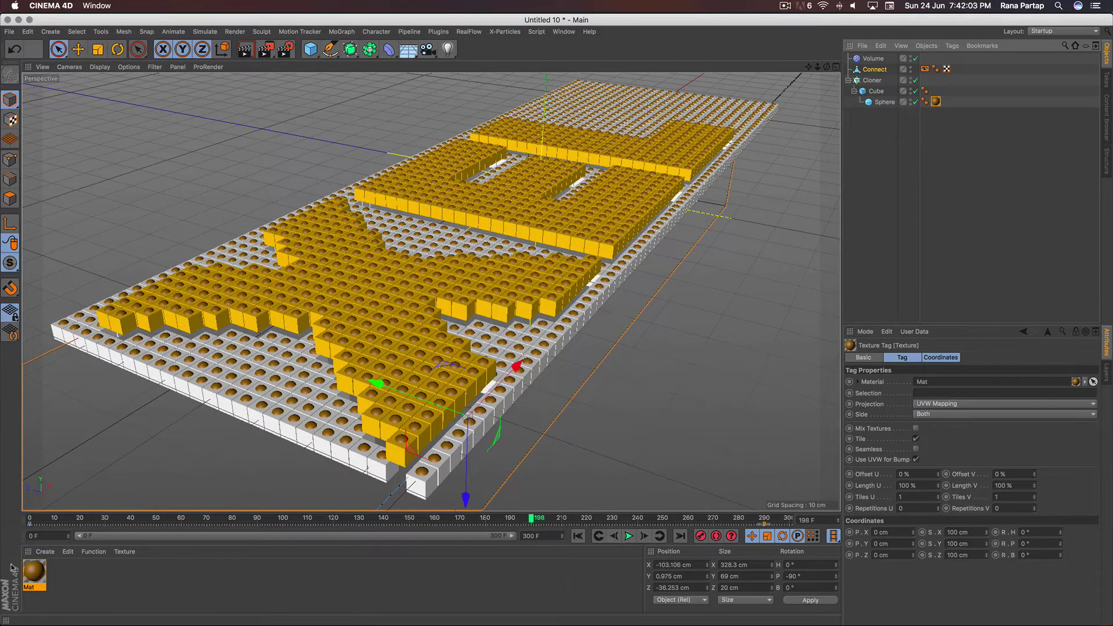
left_click(38, 570)
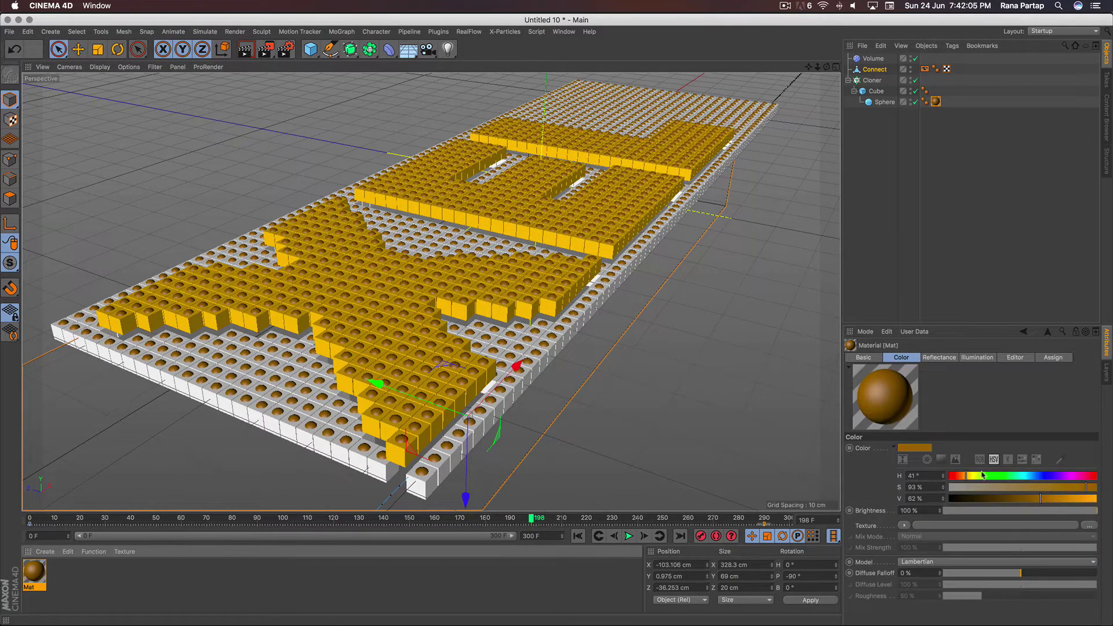
Shift Mat's hue to 217° for blue studs, then replay from the start to frame 122
left_click_drag(983, 475, 1040, 475)
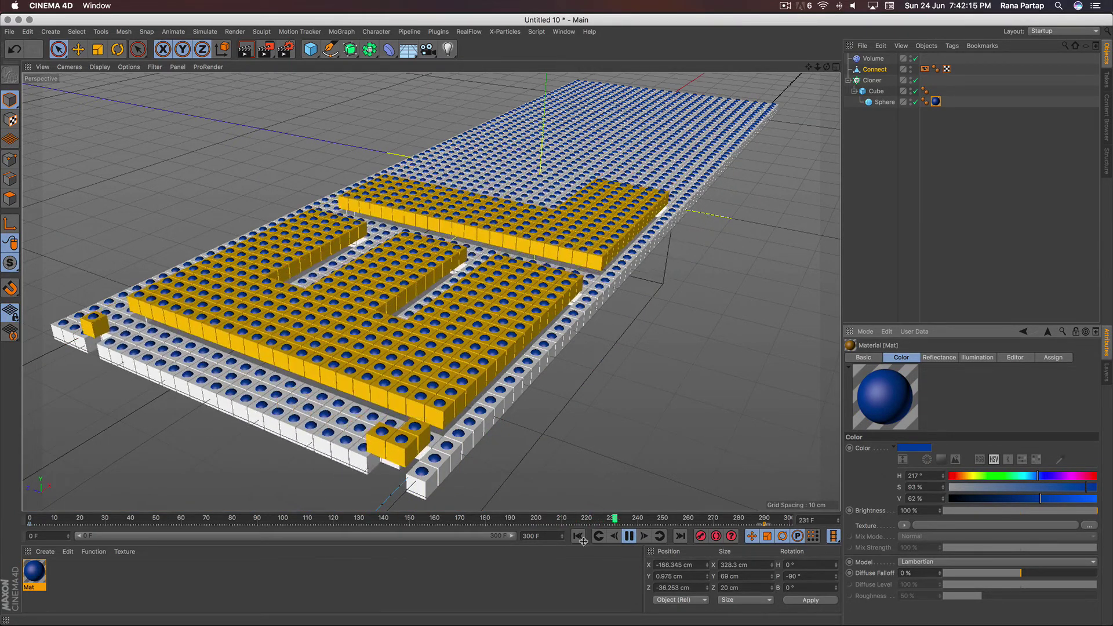
key("shift+F")
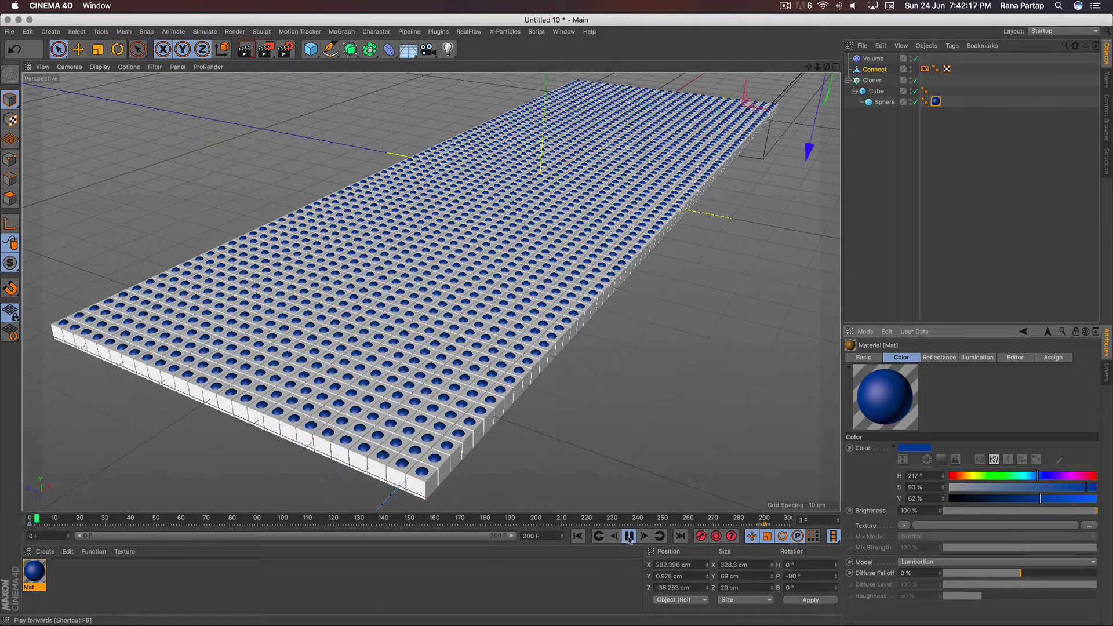
left_click(628, 536)
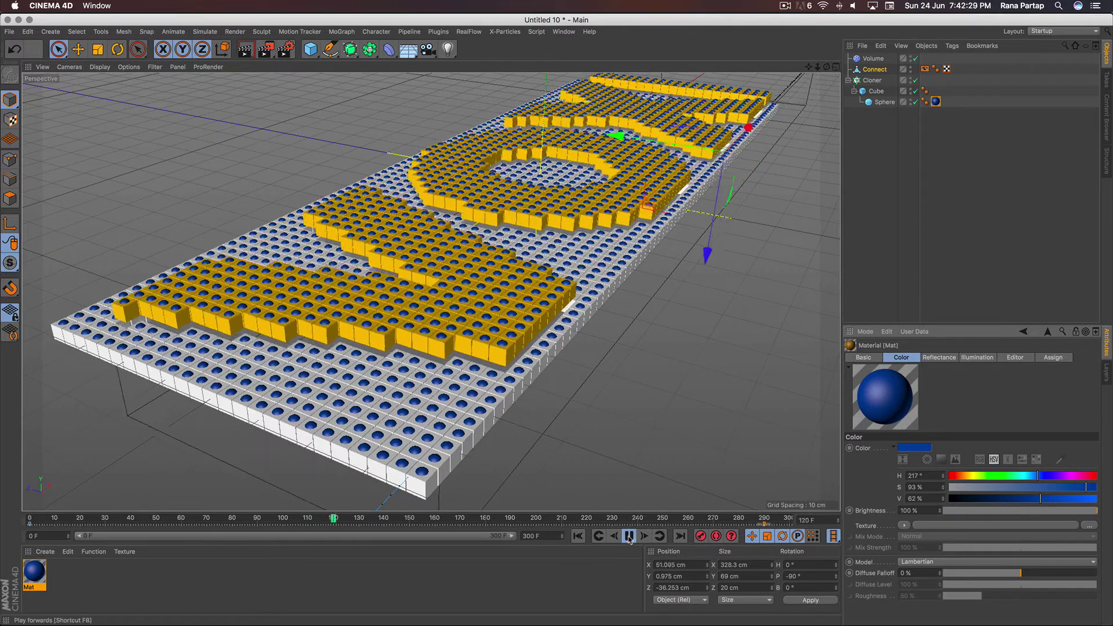
left_click(629, 536)
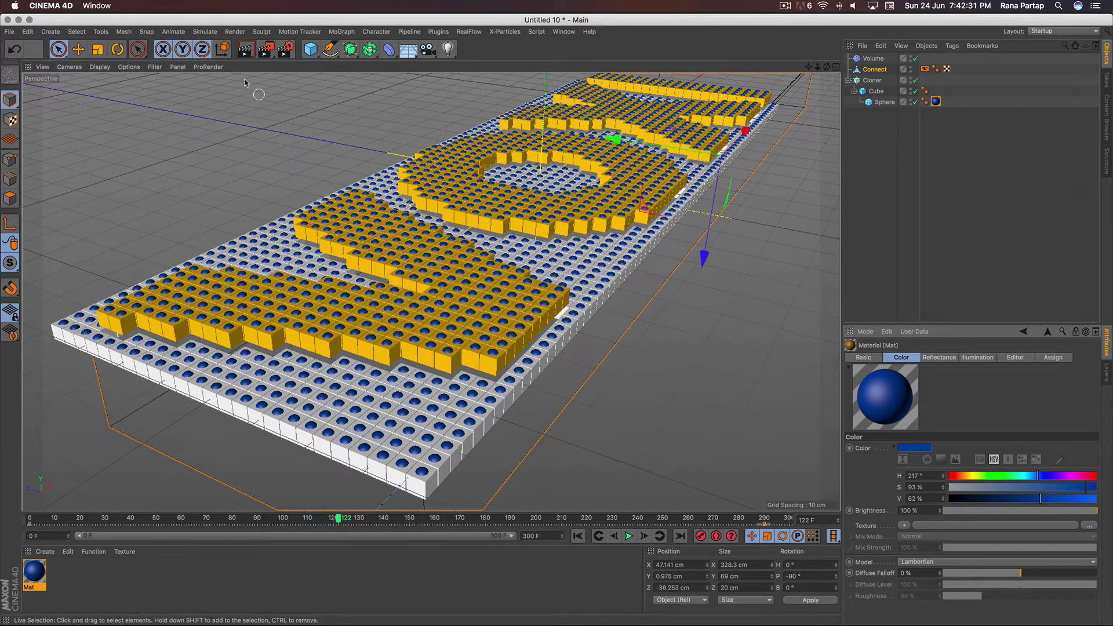
left_click(246, 49)
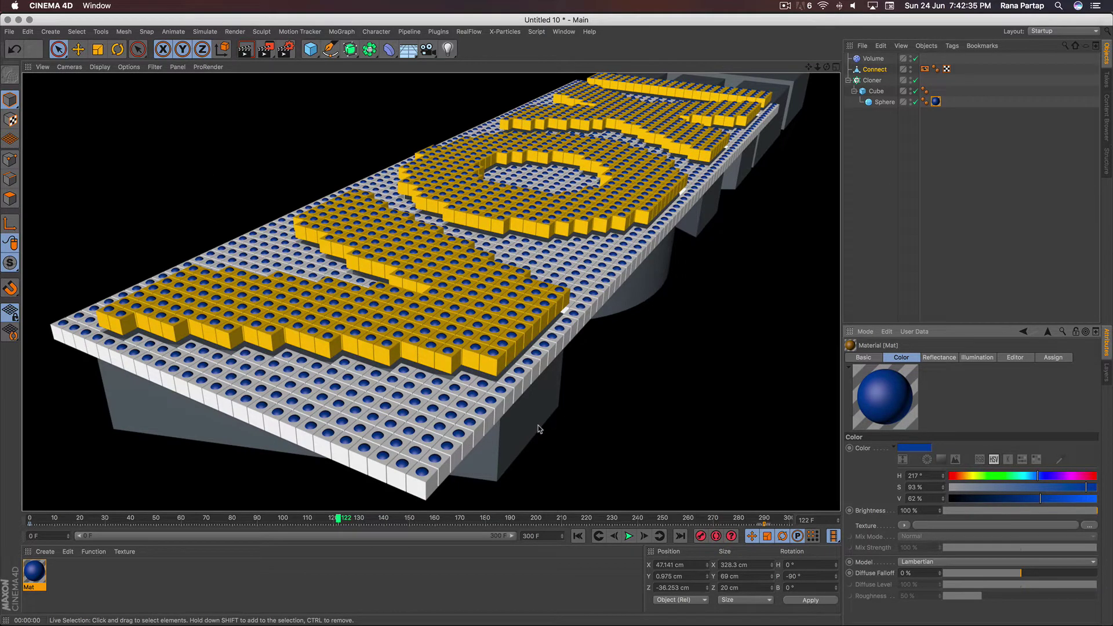
left_click(876, 70)
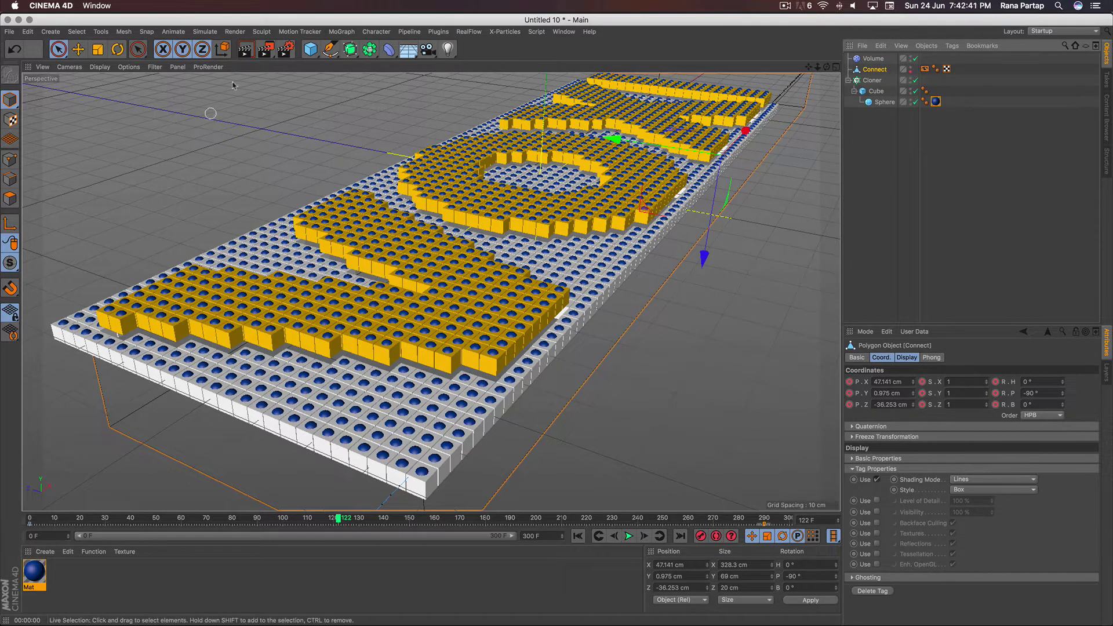
left_click(245, 49)
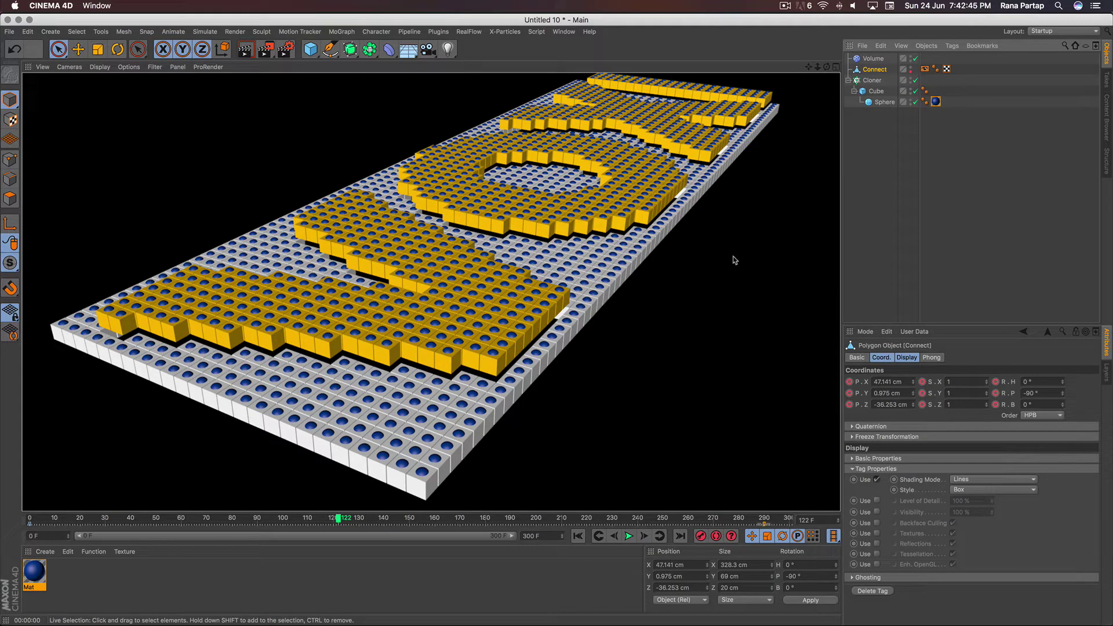
left_click(734, 261)
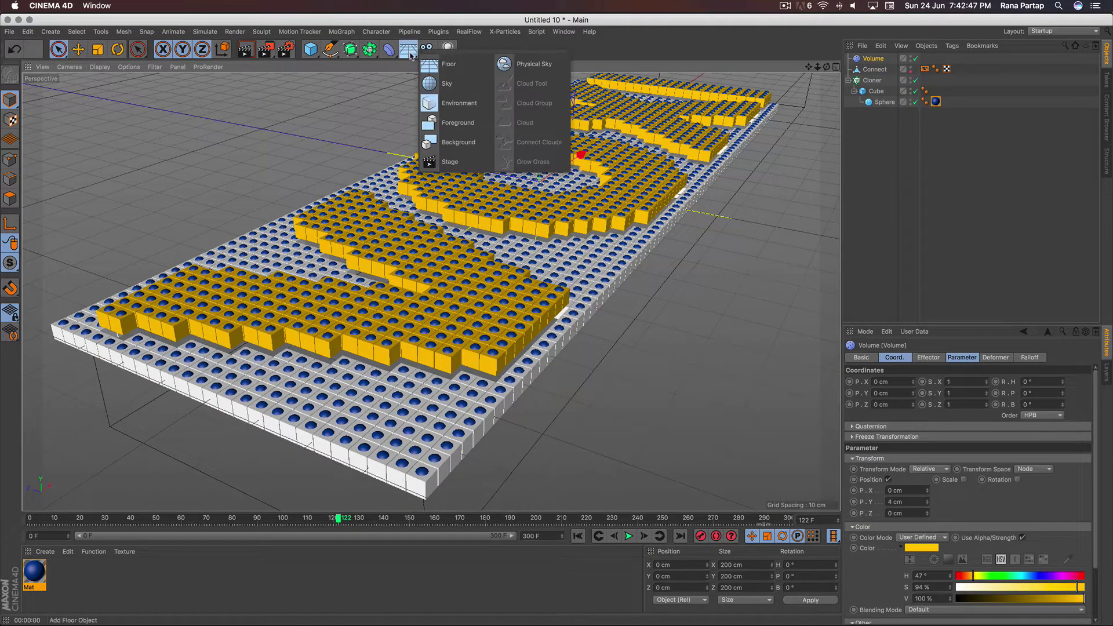
Add a Floor lowered to Y -3.021 cm and a Sky object
left_click_drag(408, 50, 463, 73)
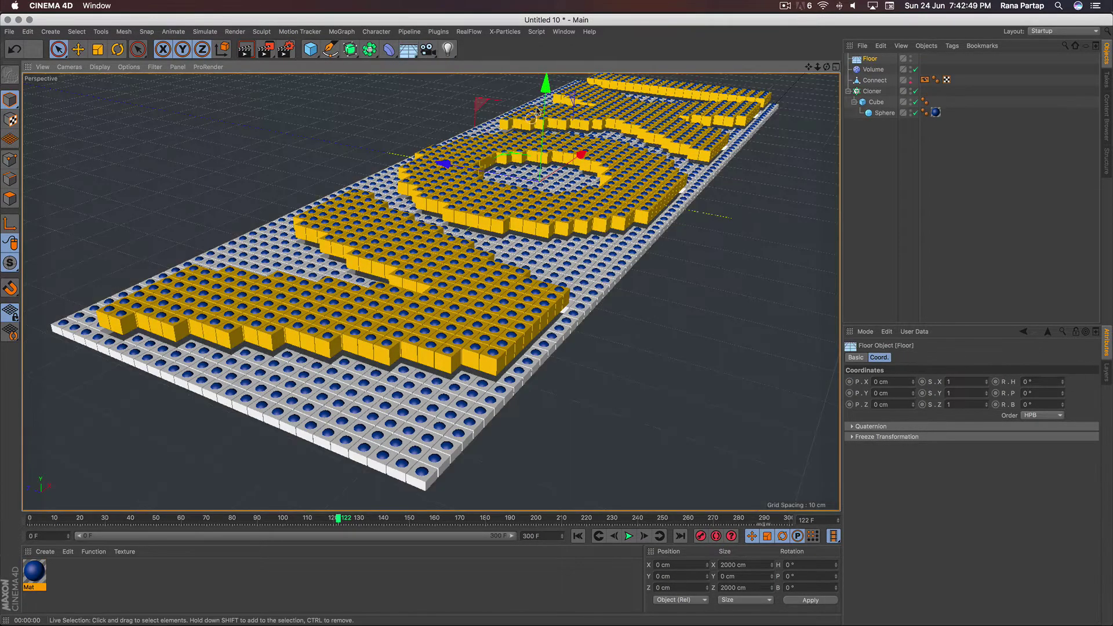
left_click_drag(546, 84, 546, 91)
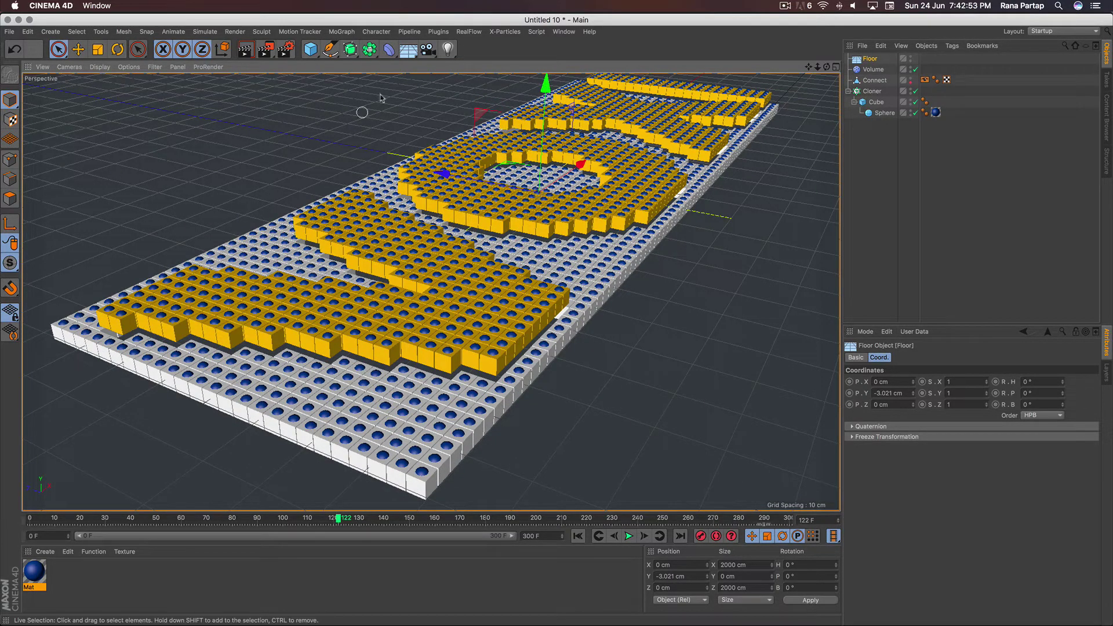
left_click_drag(408, 49, 467, 90)
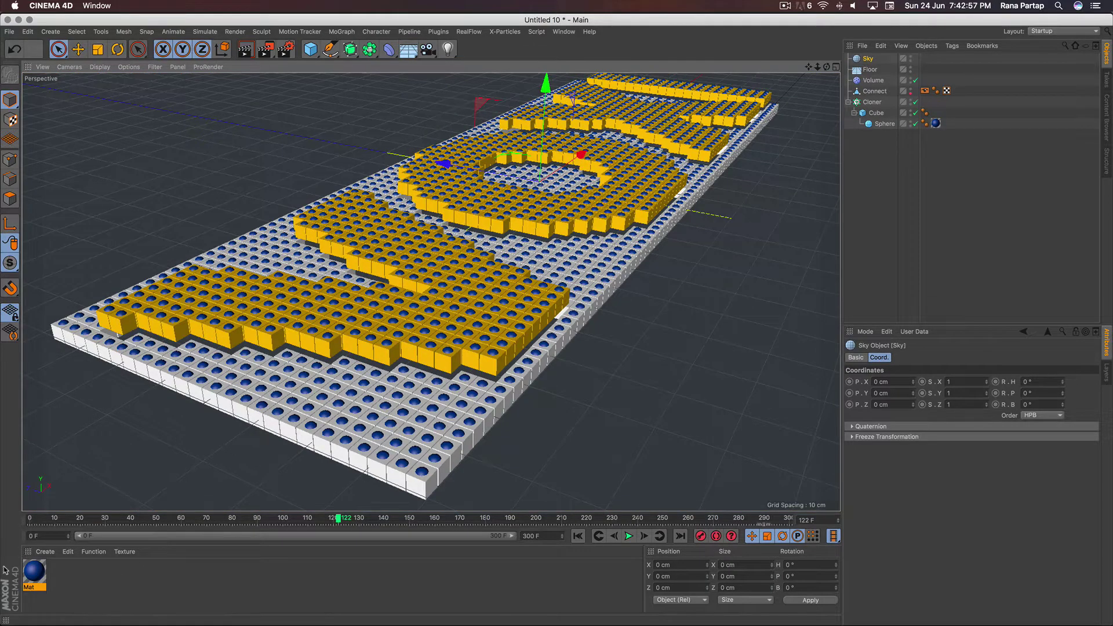
Create material Mat.1 with Reflectance off and a Gradient shader as its Color texture
left_click(46, 554)
left_click(86, 458)
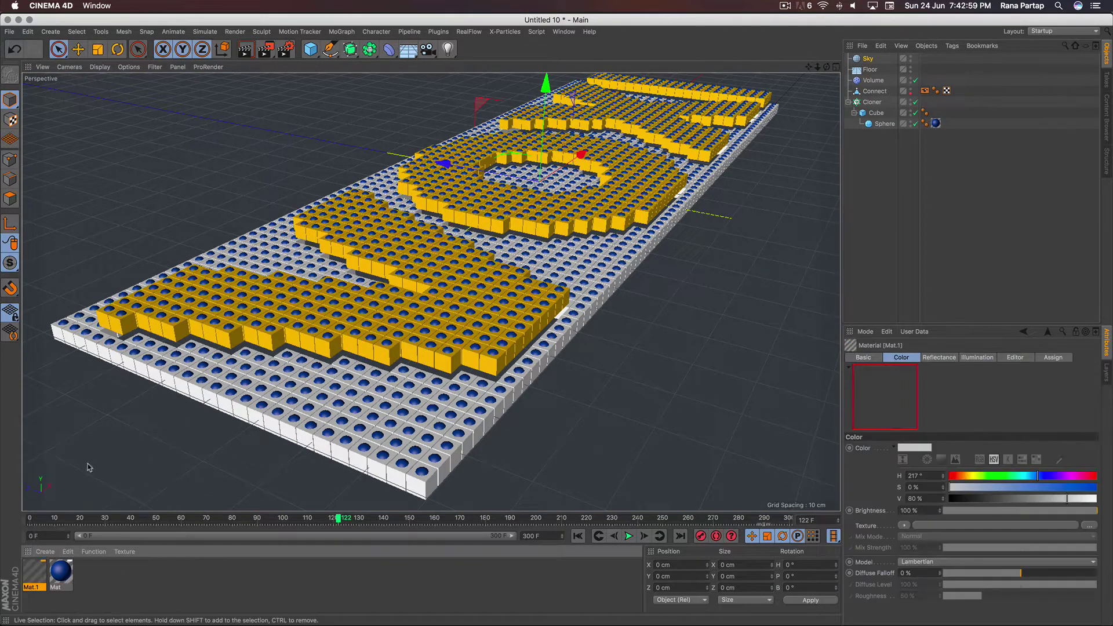
double_click(36, 571)
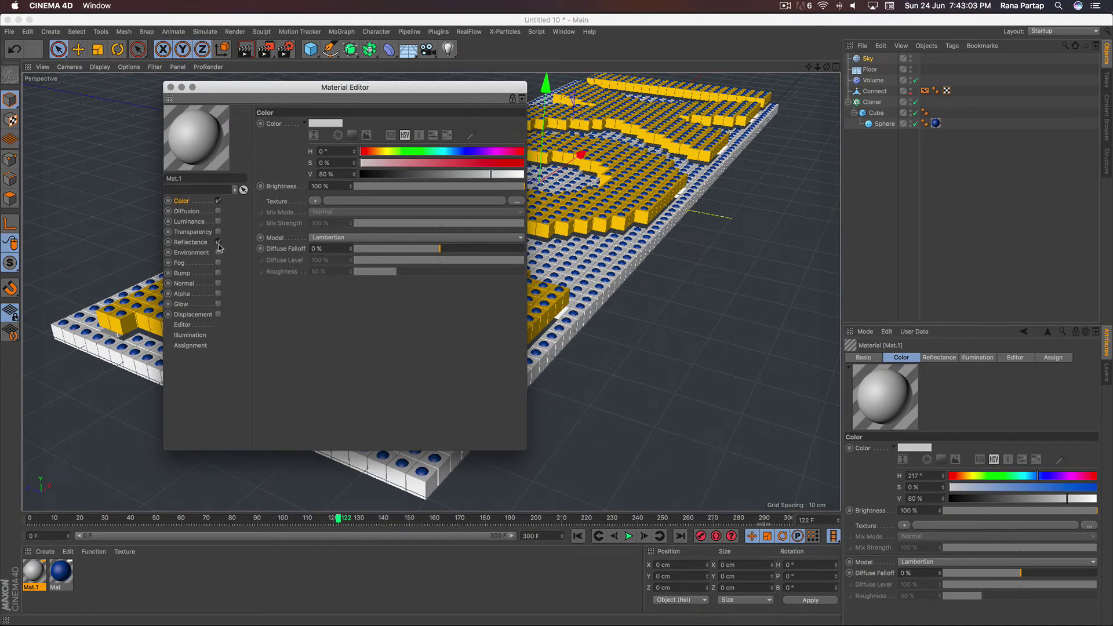
left_click(218, 243)
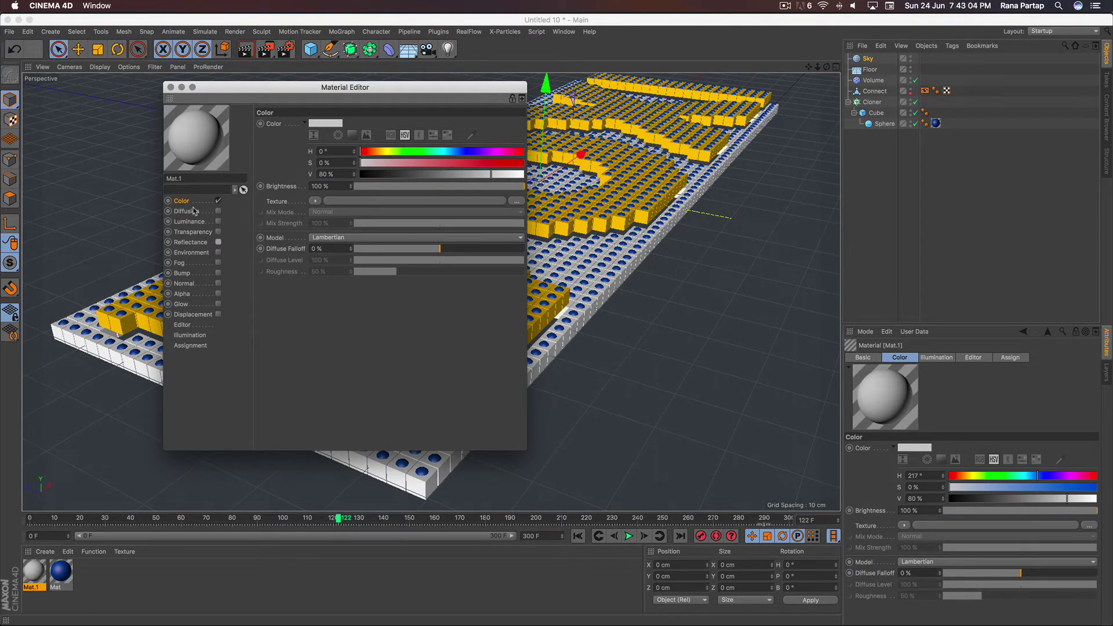
left_click(314, 202)
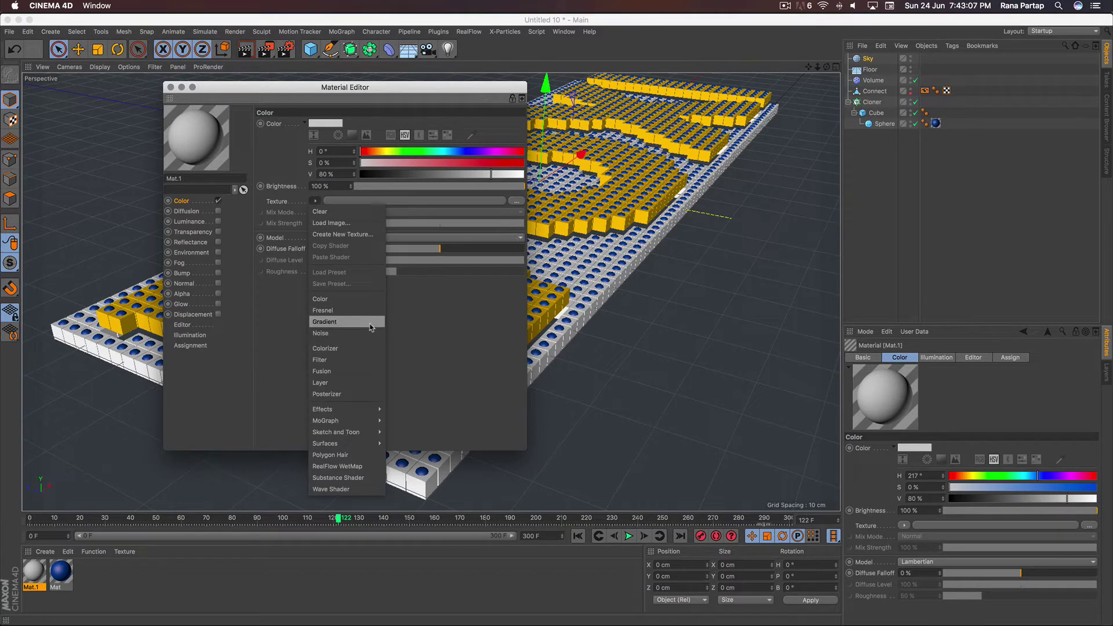
left_click(350, 322)
left_click(382, 201)
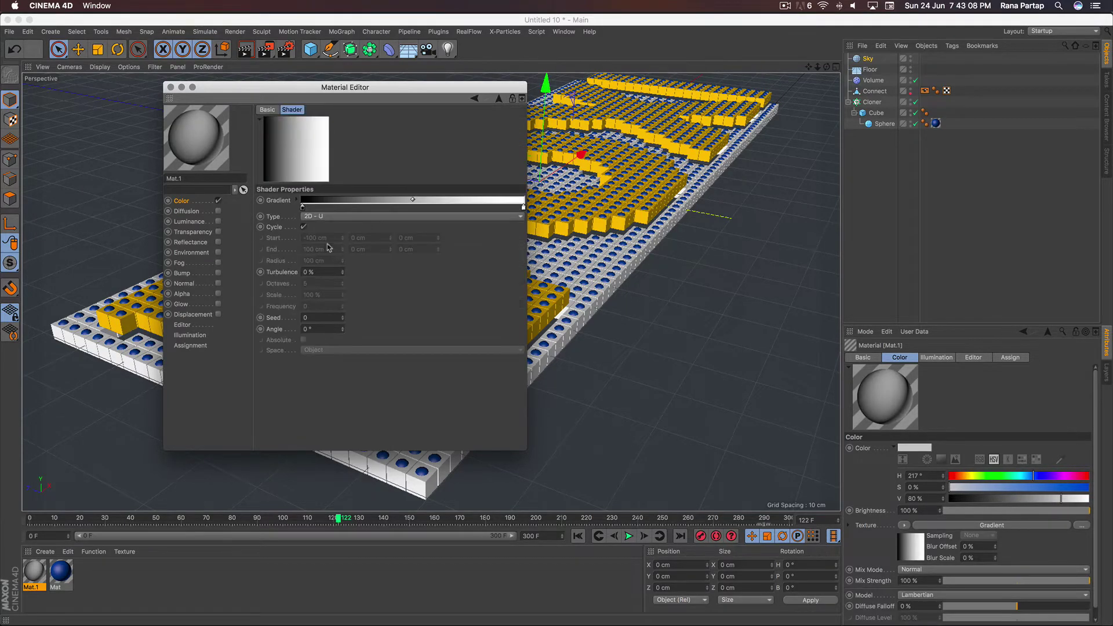
Set the gradient knots to white and grey and its type to 2D - Circular
double_click(303, 207)
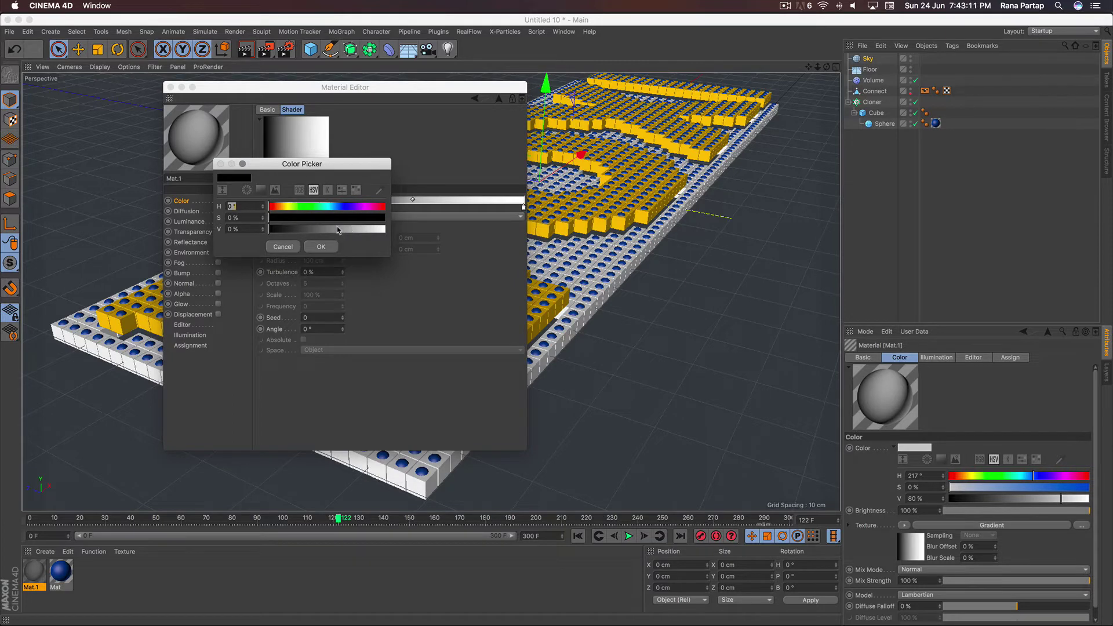
left_click_drag(338, 230, 373, 231)
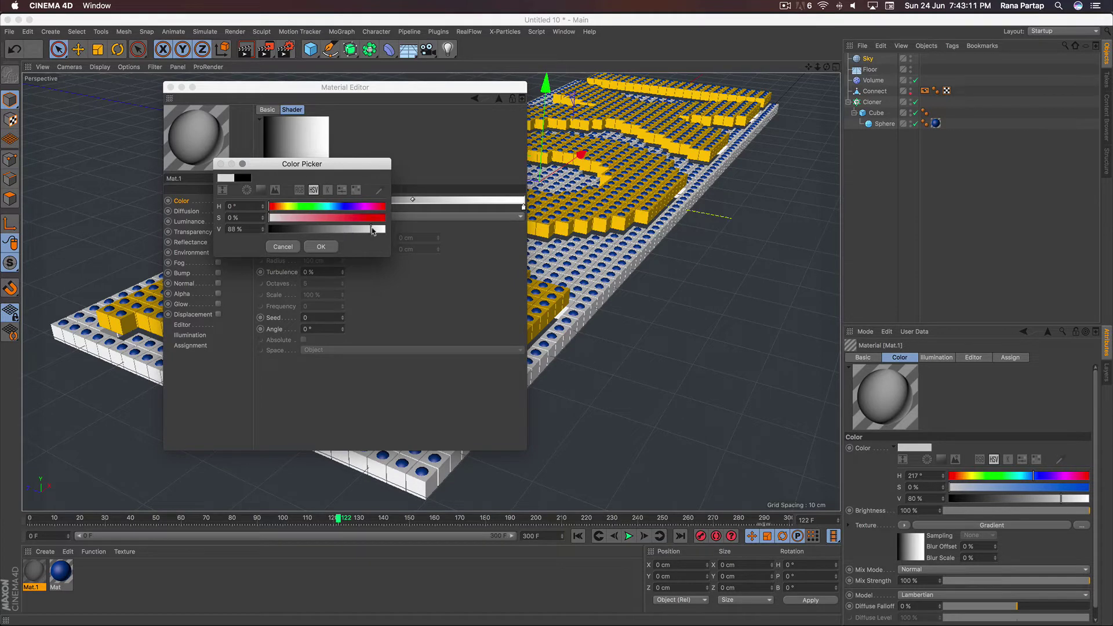
left_click(326, 246)
double_click(523, 207)
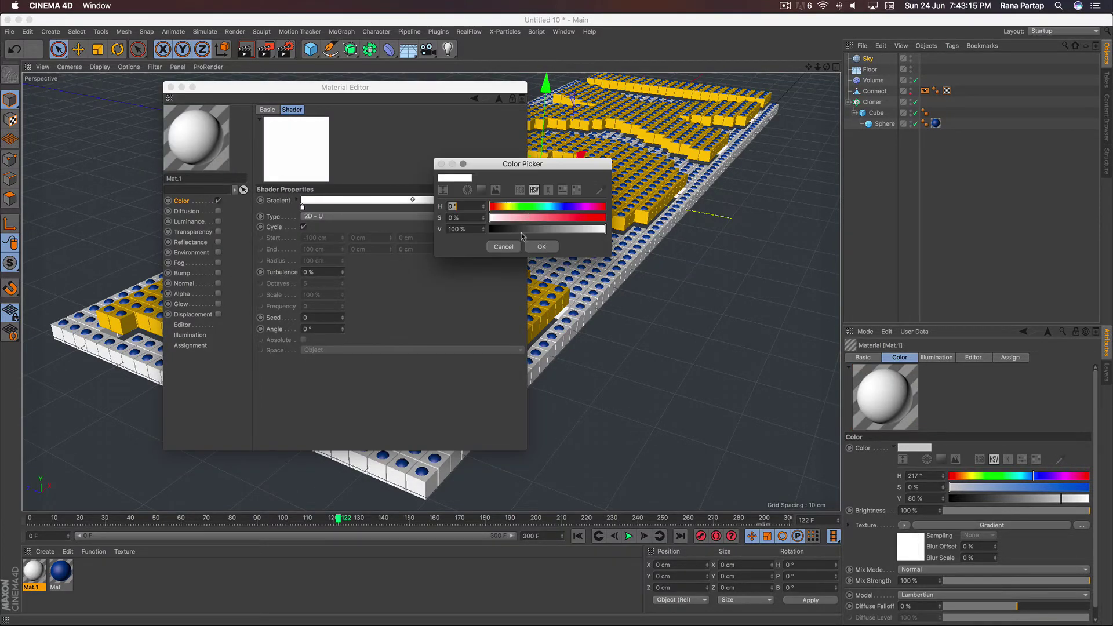
left_click_drag(531, 230, 538, 229)
left_click(540, 247)
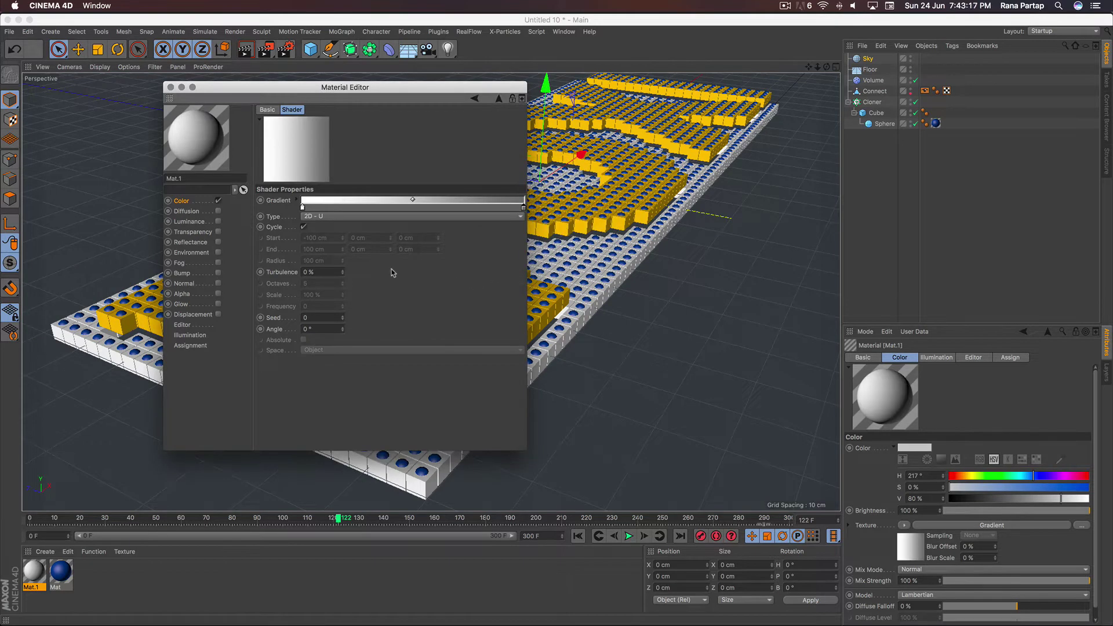
left_click(351, 216)
left_click(363, 272)
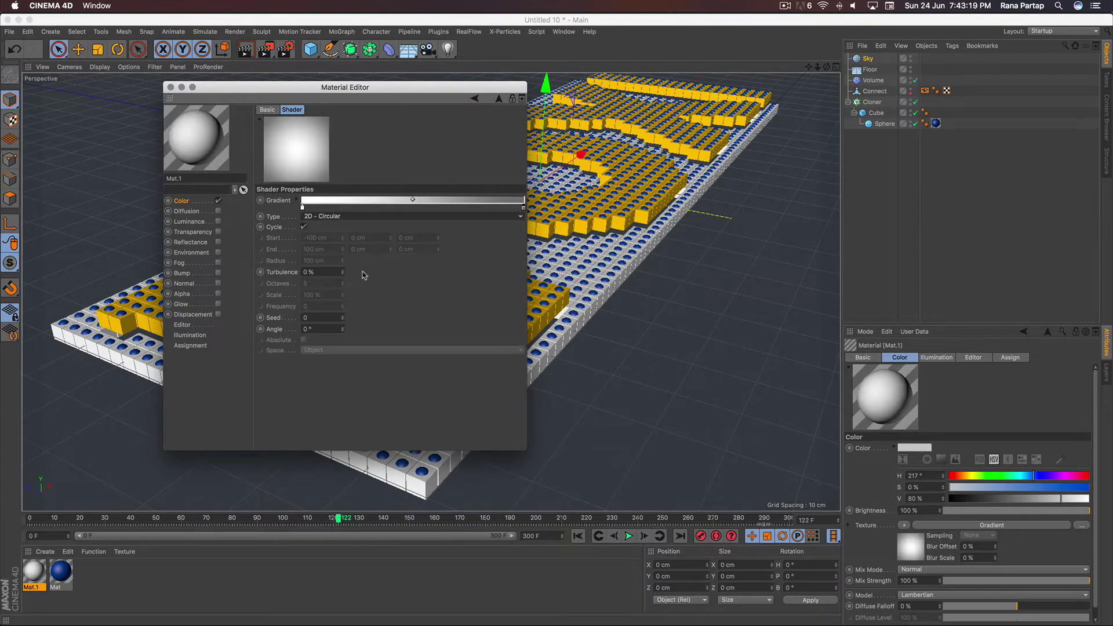
left_click(170, 87)
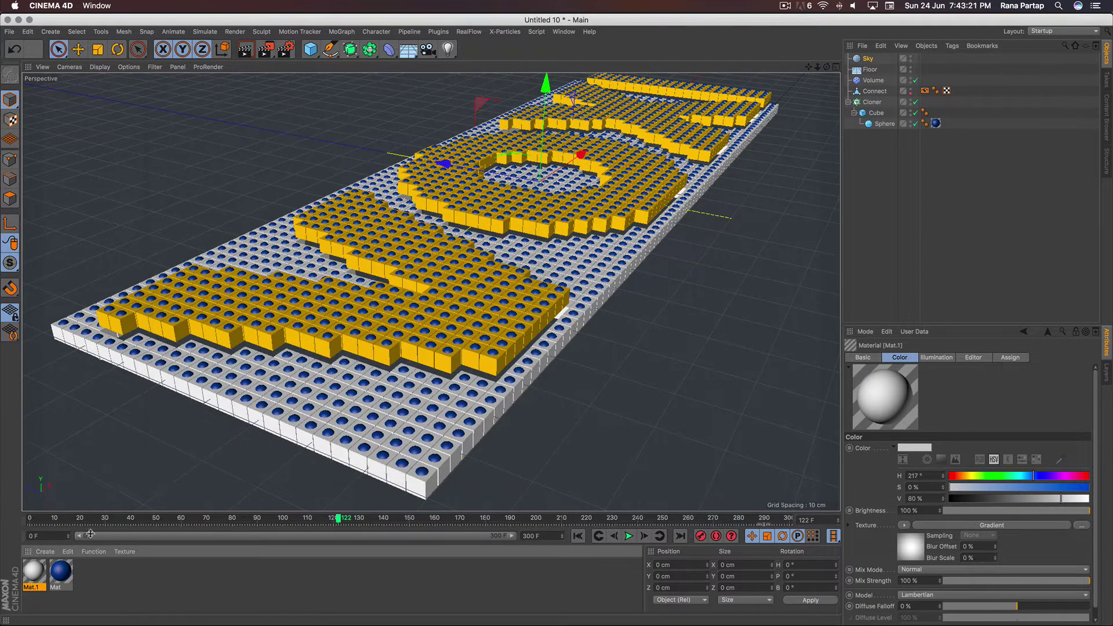
Apply Mat.1 to Sky and Floor, then give Floor a Compositing tag with Compositing Background enabled
left_click_drag(128, 531, 867, 60)
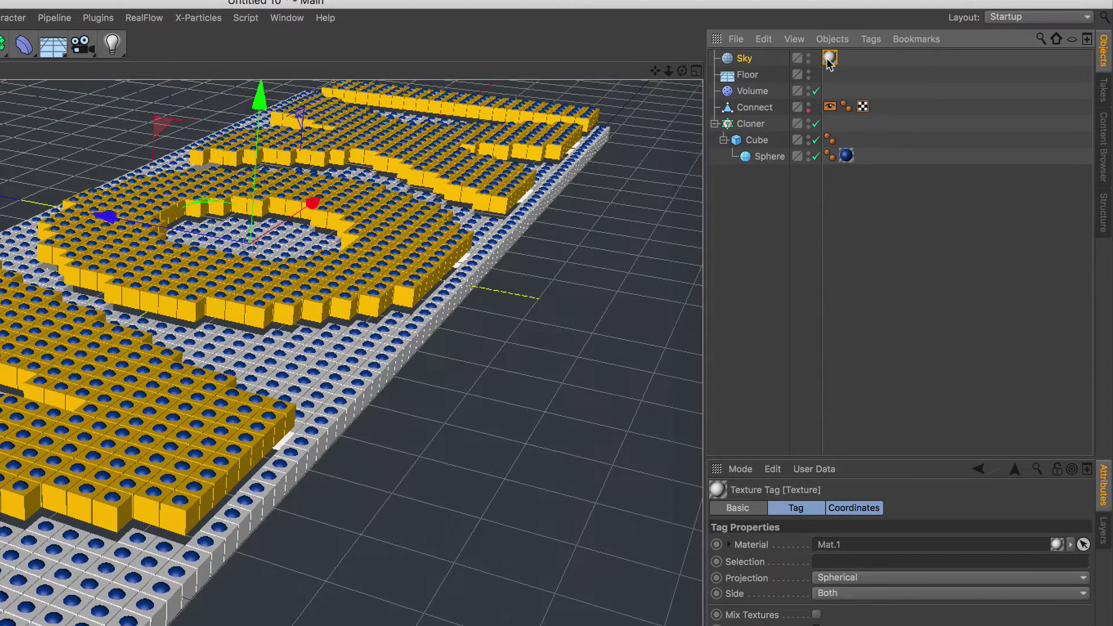
left_click_drag(827, 63, 834, 79, "ctrl")
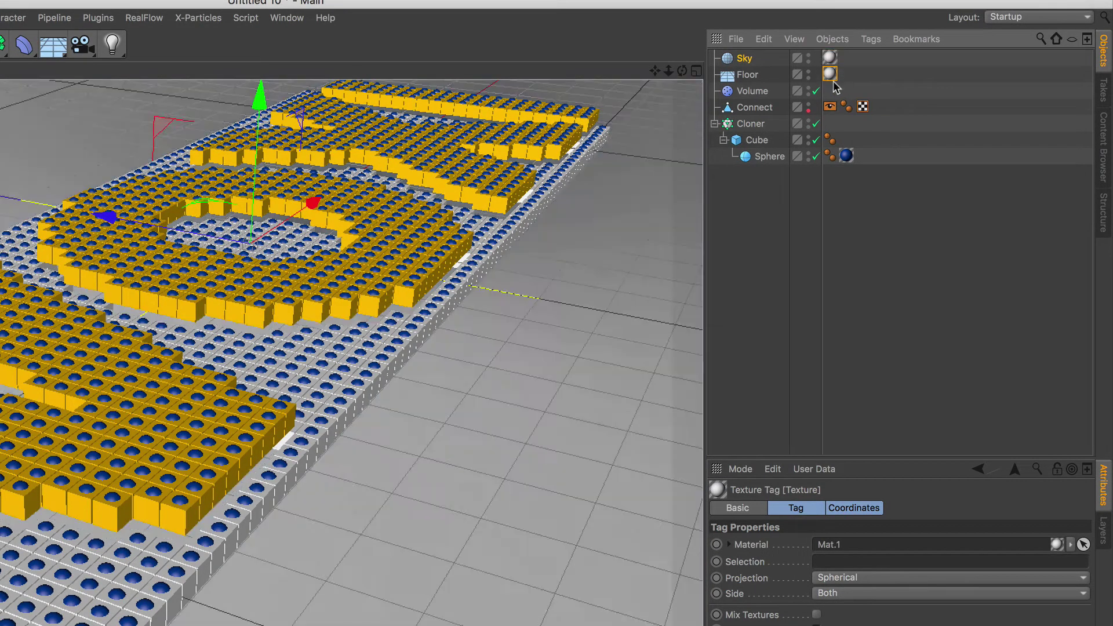
left_click(762, 79)
left_click(871, 39)
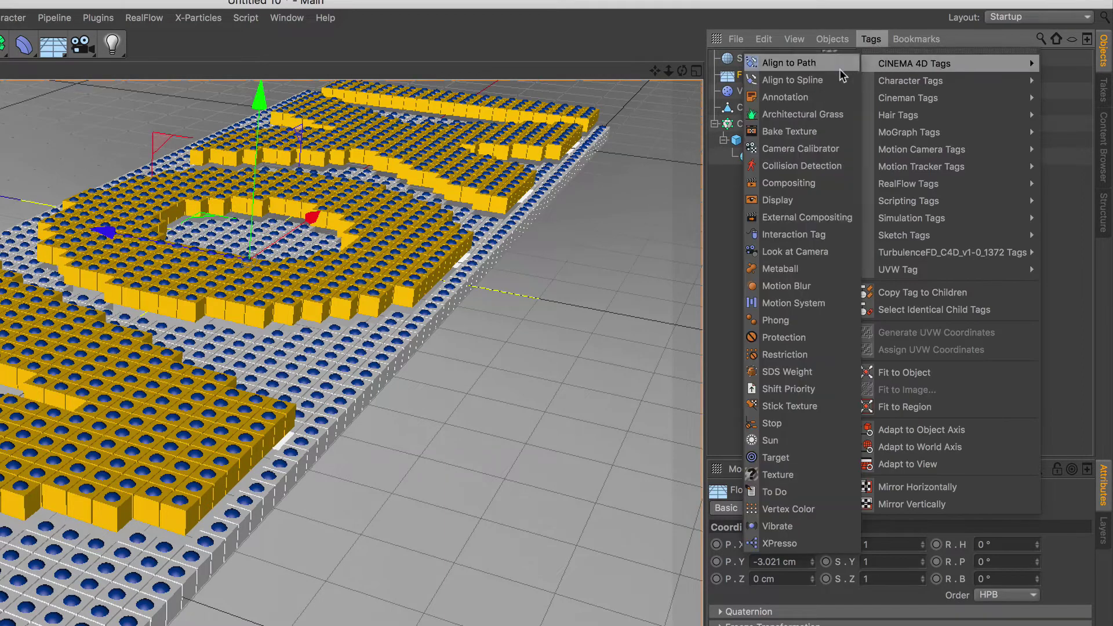
left_click(835, 183)
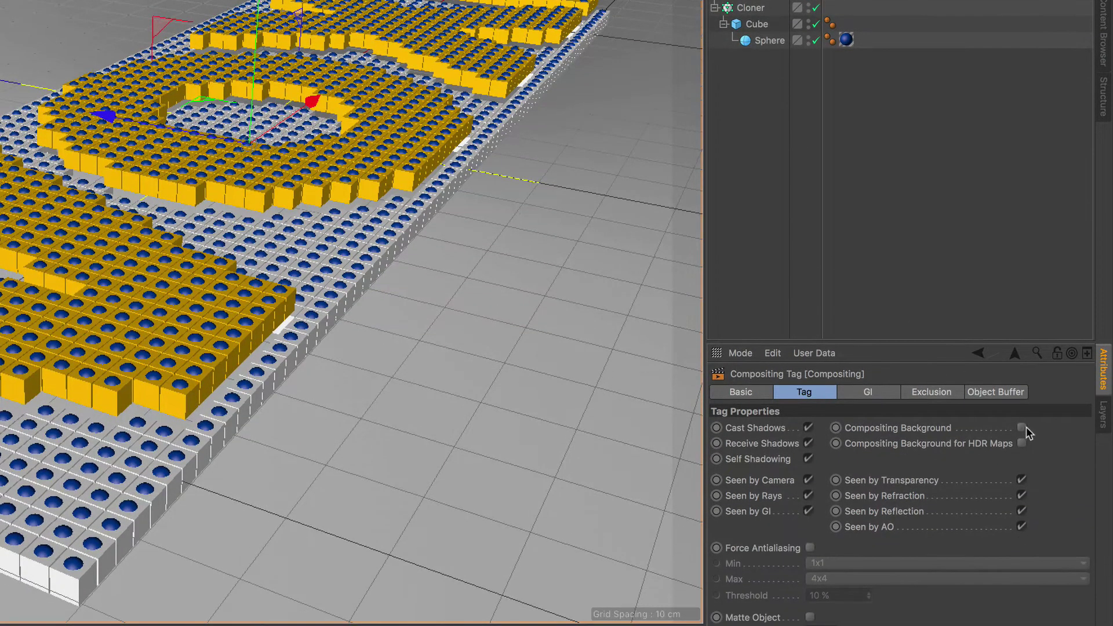
left_click(1024, 427)
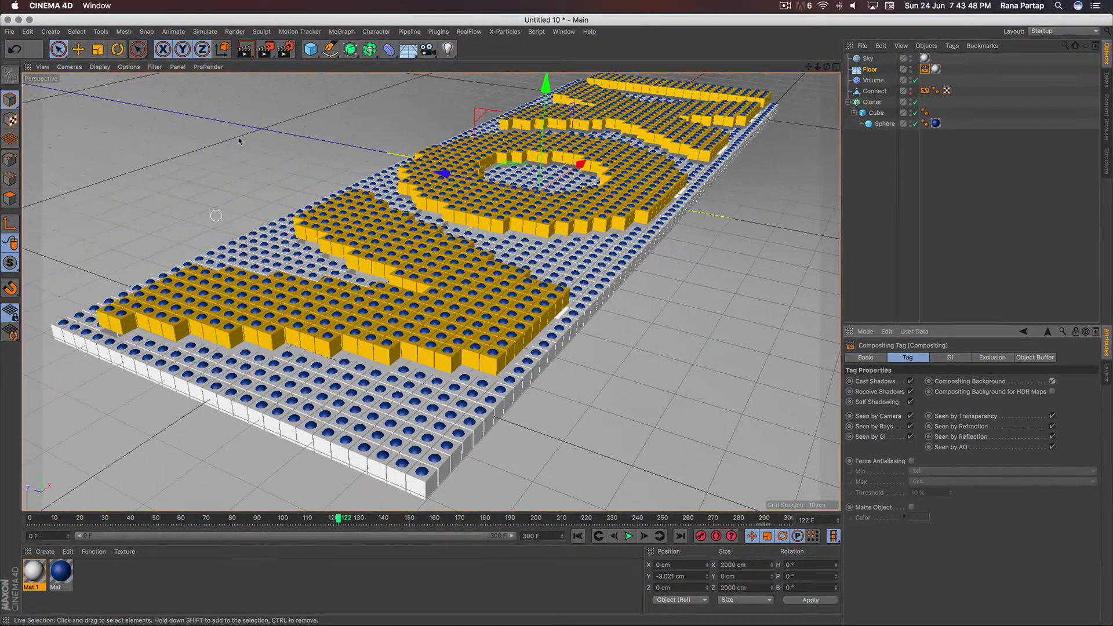